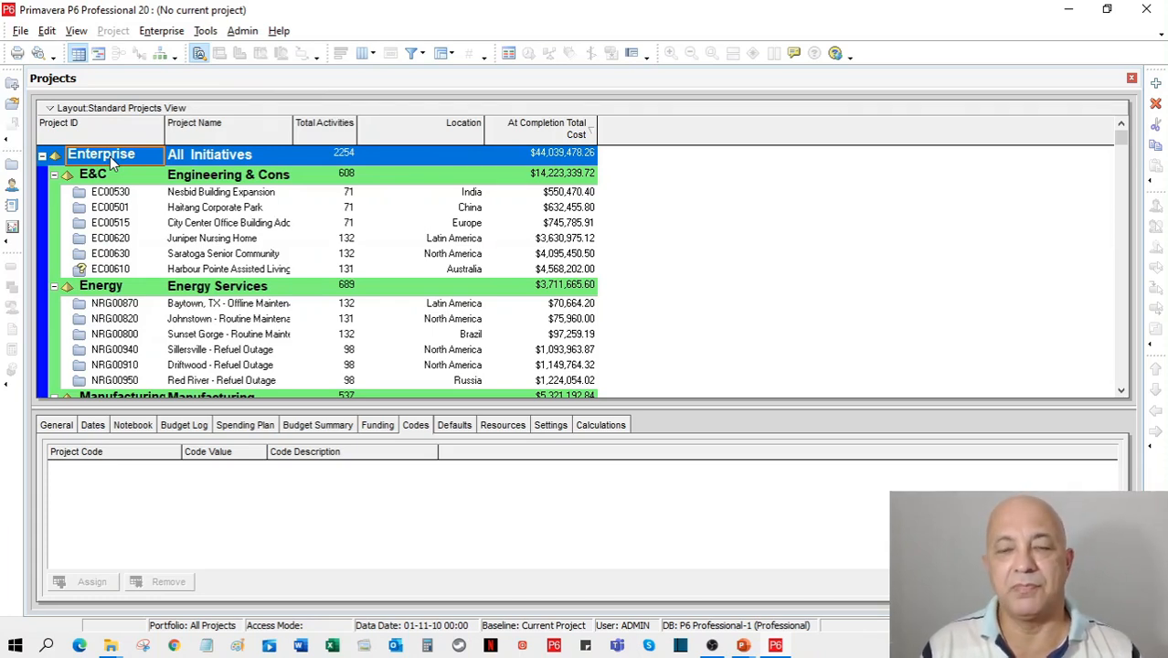
# Select the Nesbid Building Expansion project to view its assigned codes, and review the columns selected for the project table.
pyautogui.click(253, 196)
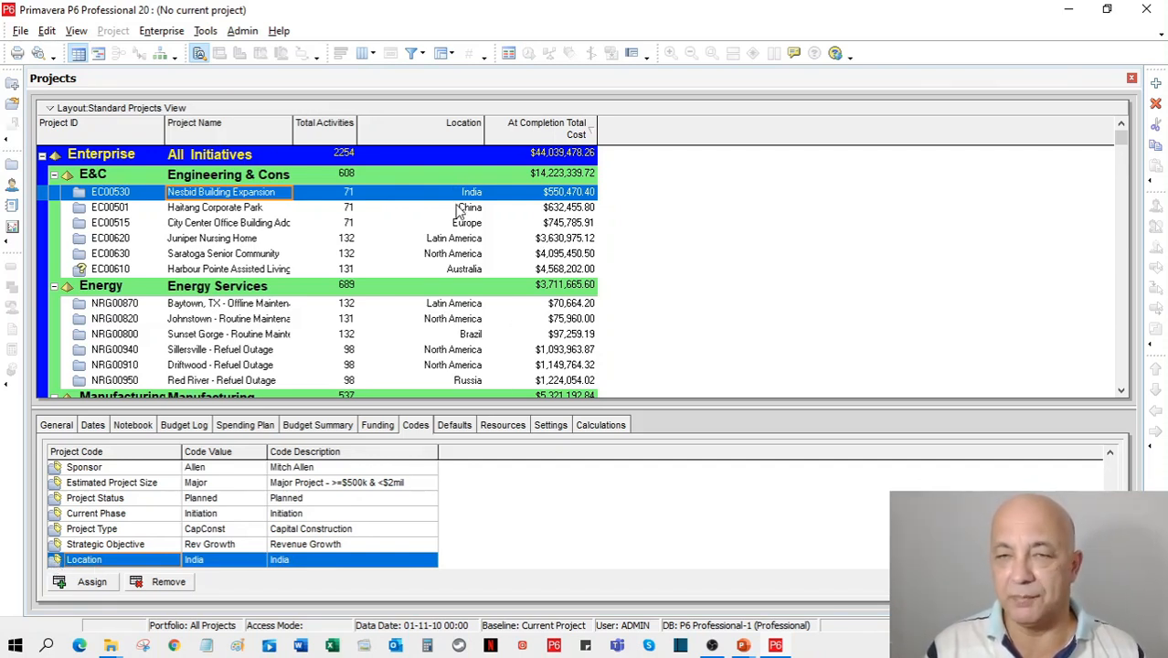
pyautogui.click(367, 57)
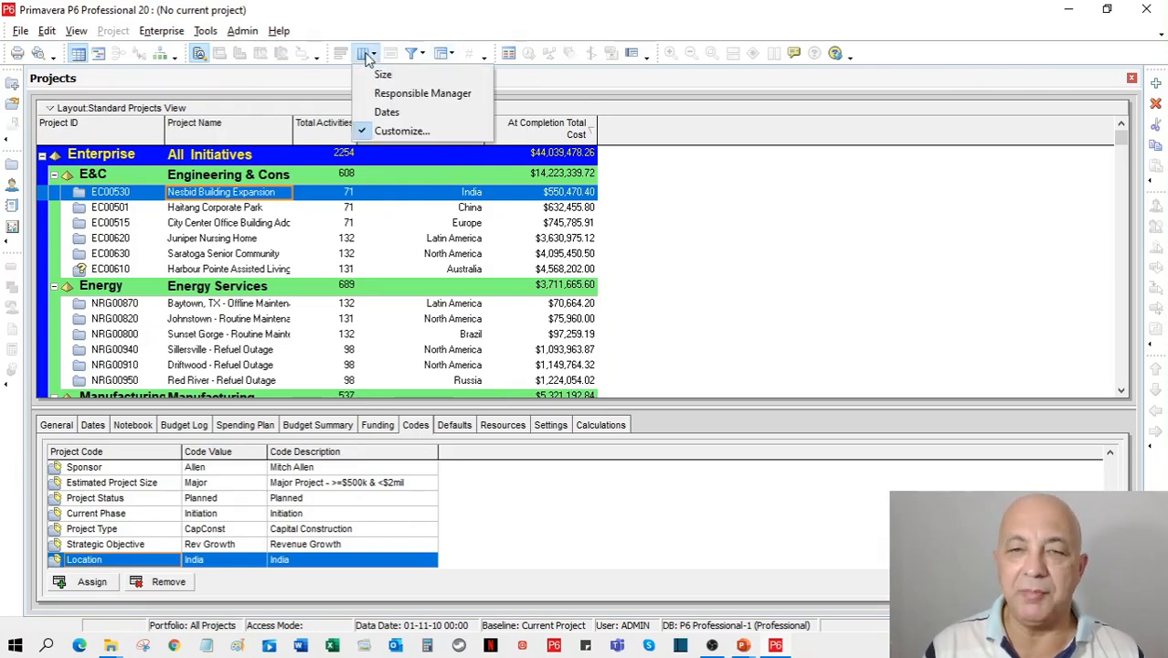
pyautogui.click(395, 133)
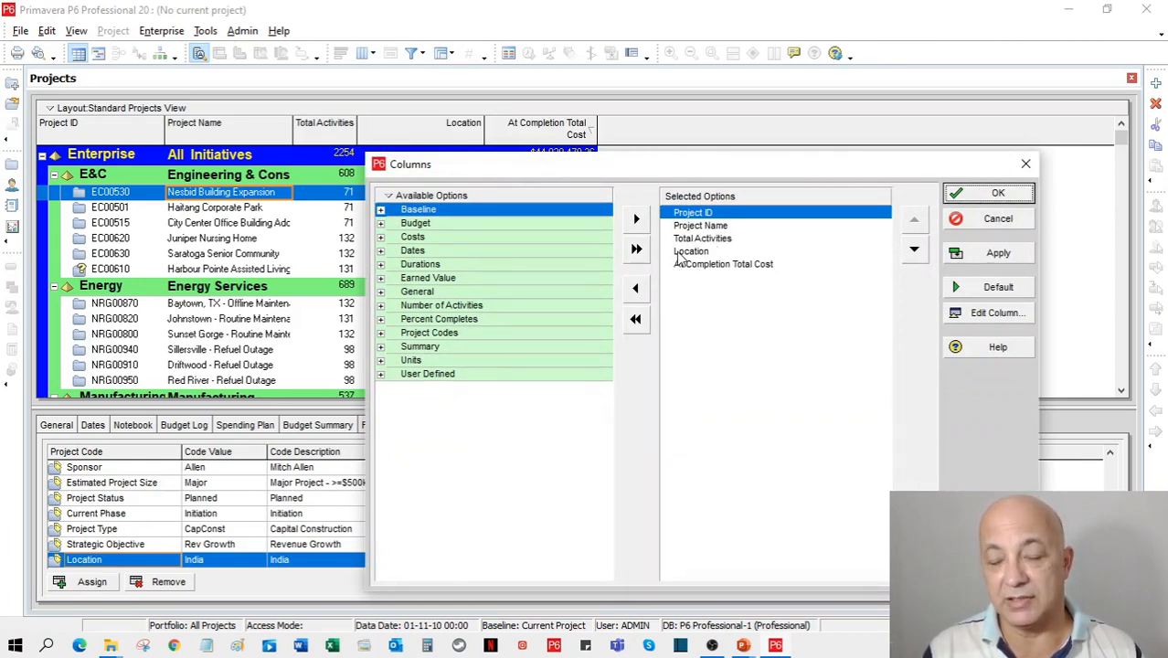
pyautogui.click(991, 193)
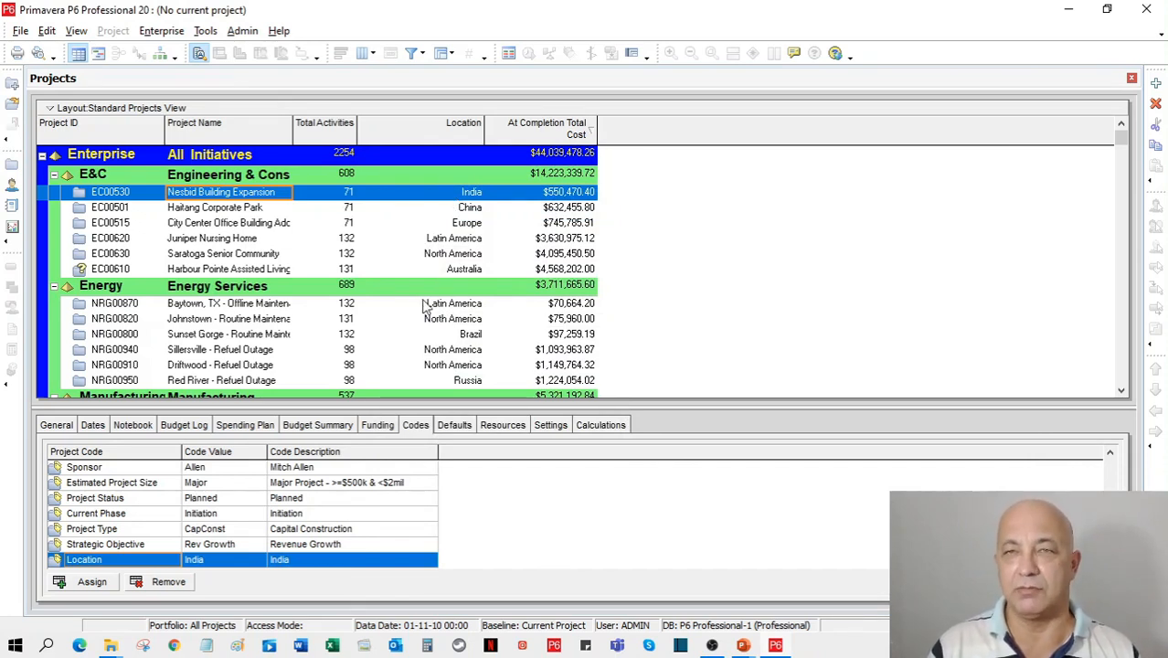
# Review the user-defined China filter's Location criterion and apply that filter to the project list.
pyautogui.click(412, 56)
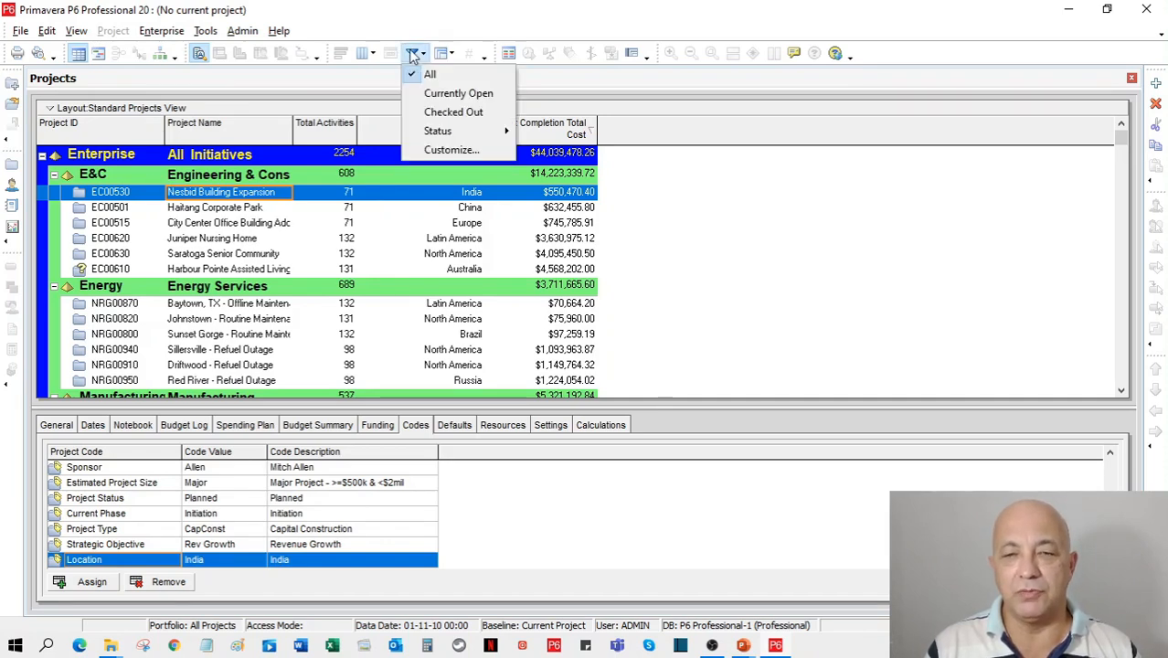
pyautogui.click(445, 150)
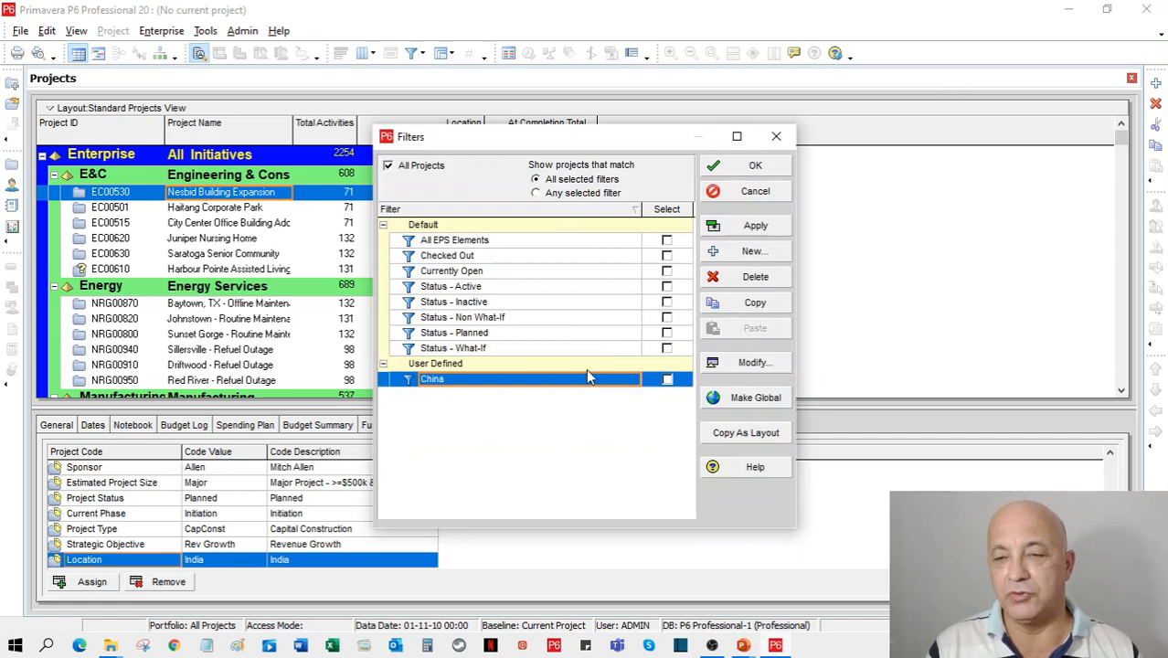
pyautogui.click(749, 364)
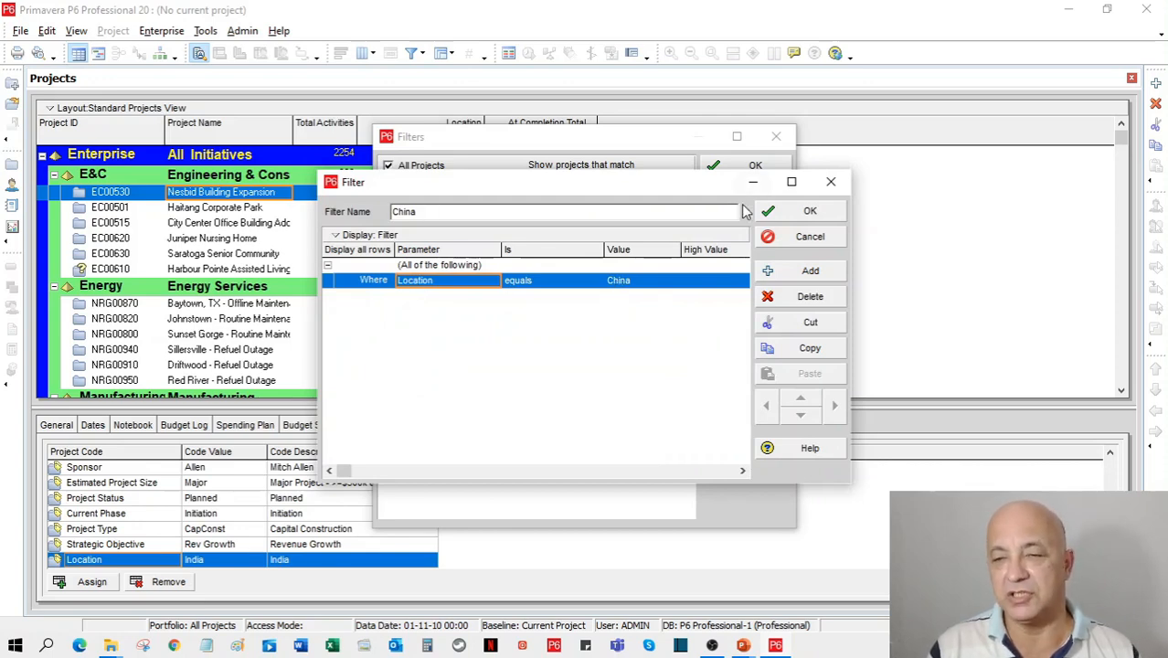
pyautogui.click(781, 211)
pyautogui.click(667, 380)
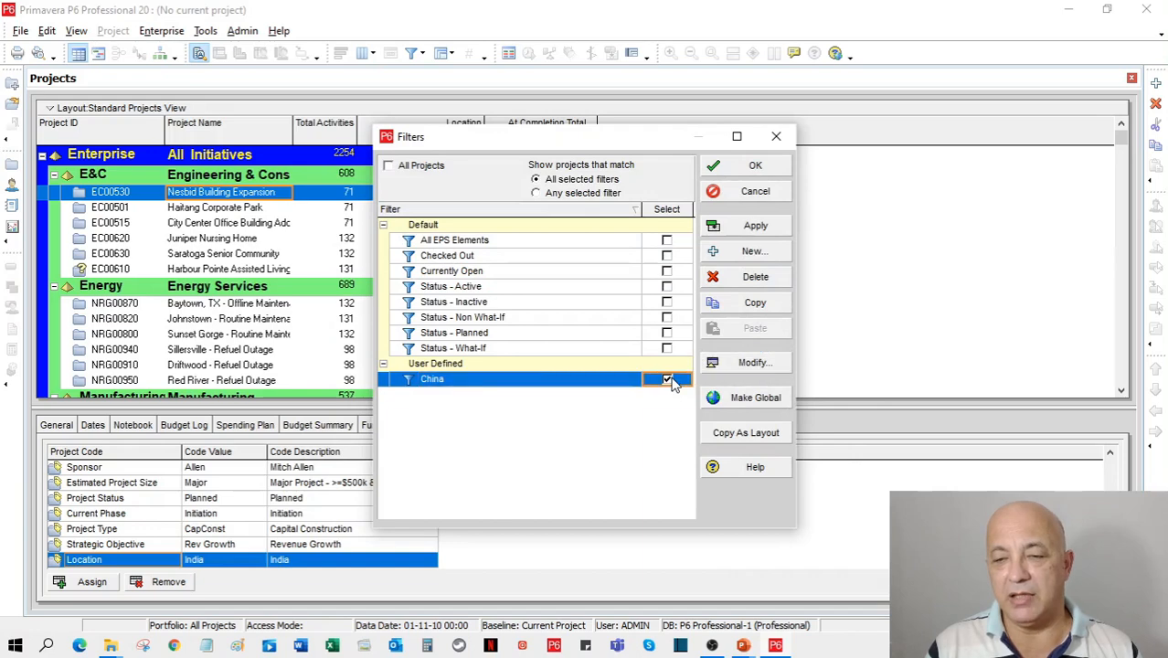
pyautogui.click(737, 172)
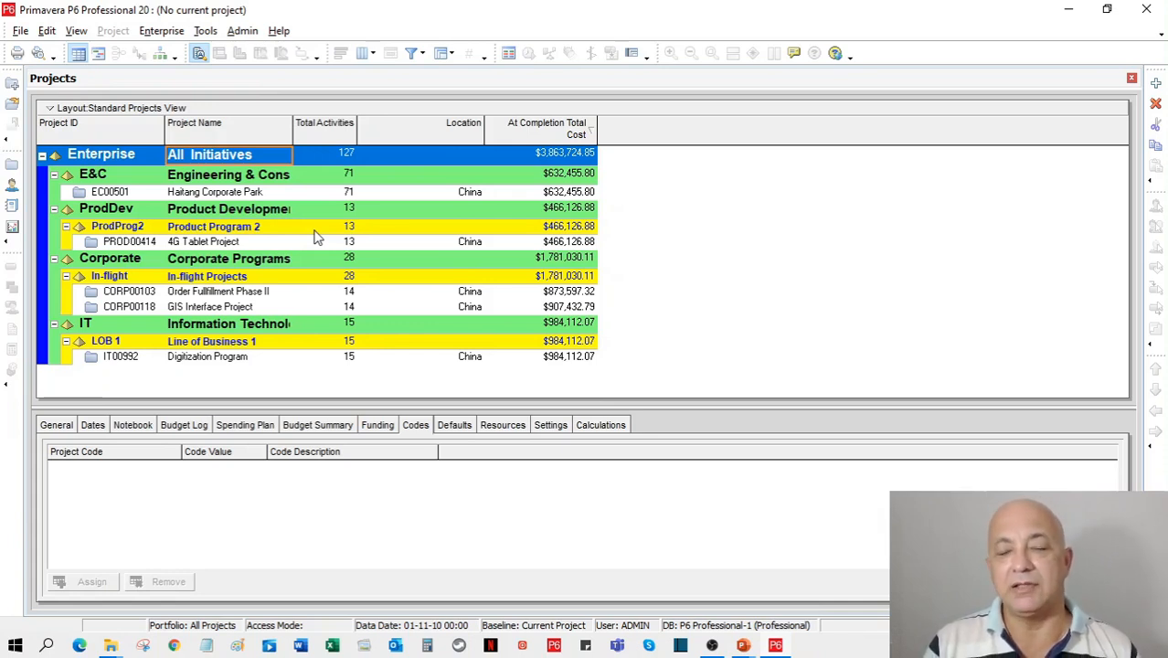
# Remove the At Completion Total Cost column from the project table, looking through the at-completion fields in the Costs category.
pyautogui.click(363, 57)
pyautogui.click(378, 134)
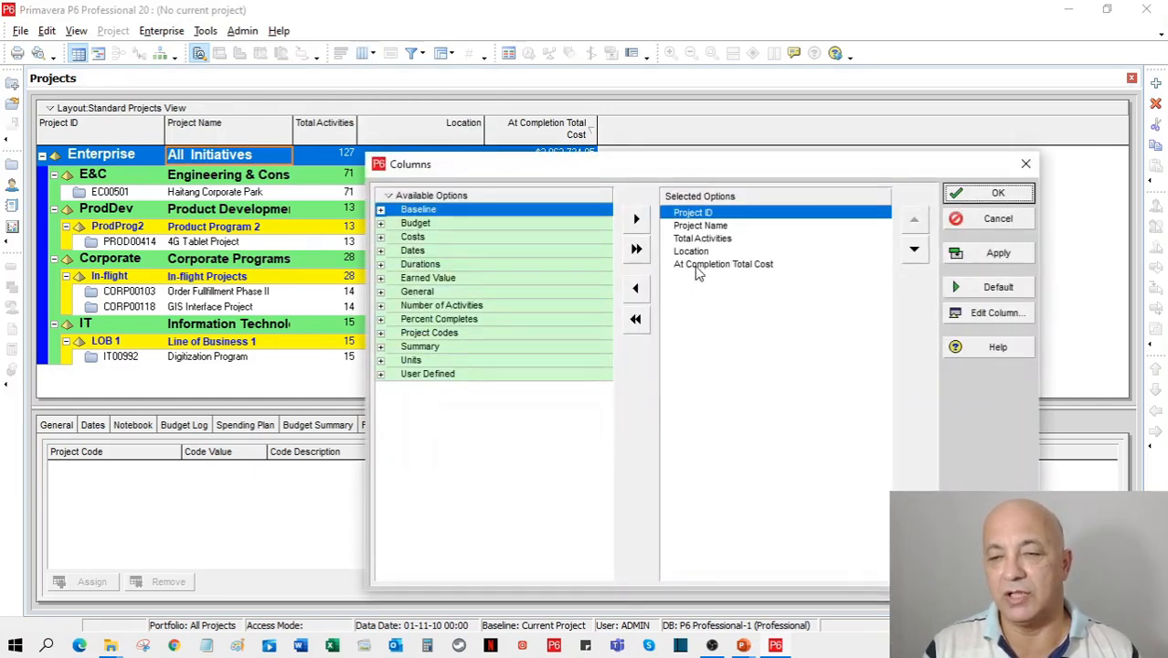
pyautogui.doubleClick(696, 265)
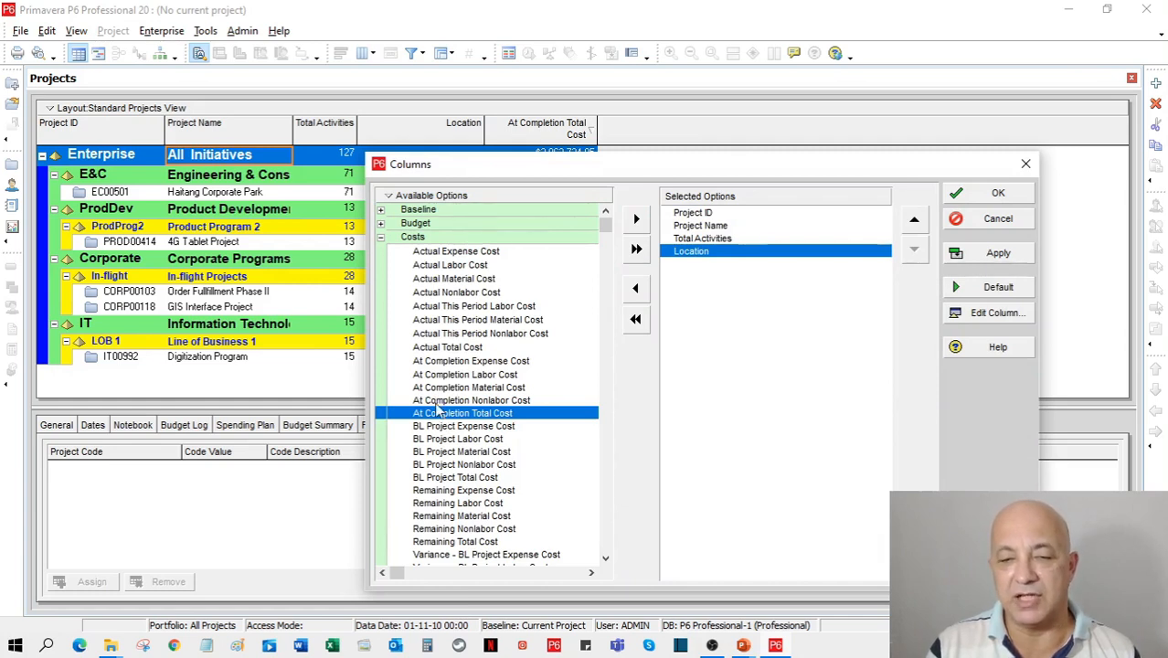
pyautogui.click(444, 362)
pyautogui.click(454, 376)
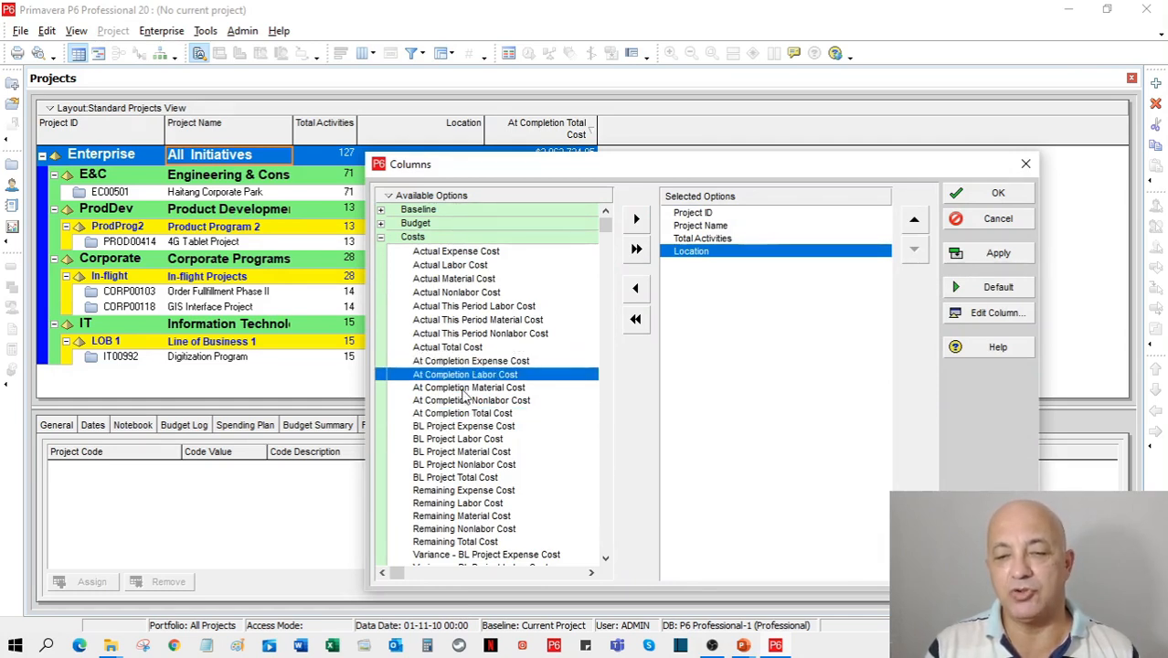
pyautogui.click(461, 388)
pyautogui.click(467, 401)
pyautogui.click(474, 415)
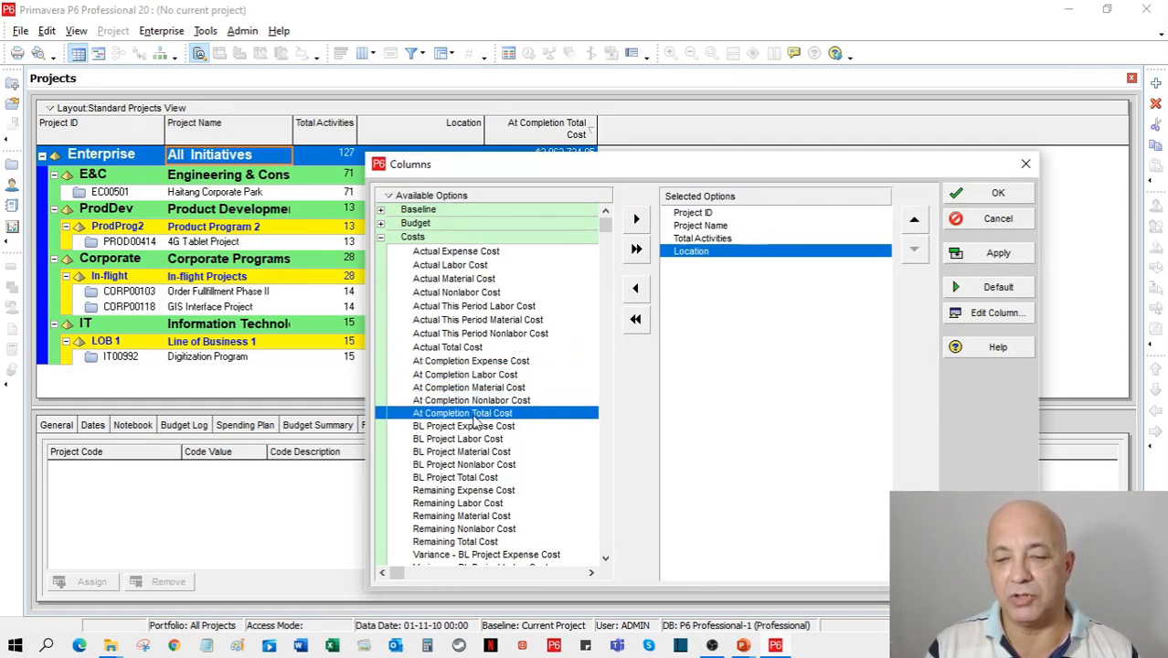
pyautogui.click(999, 194)
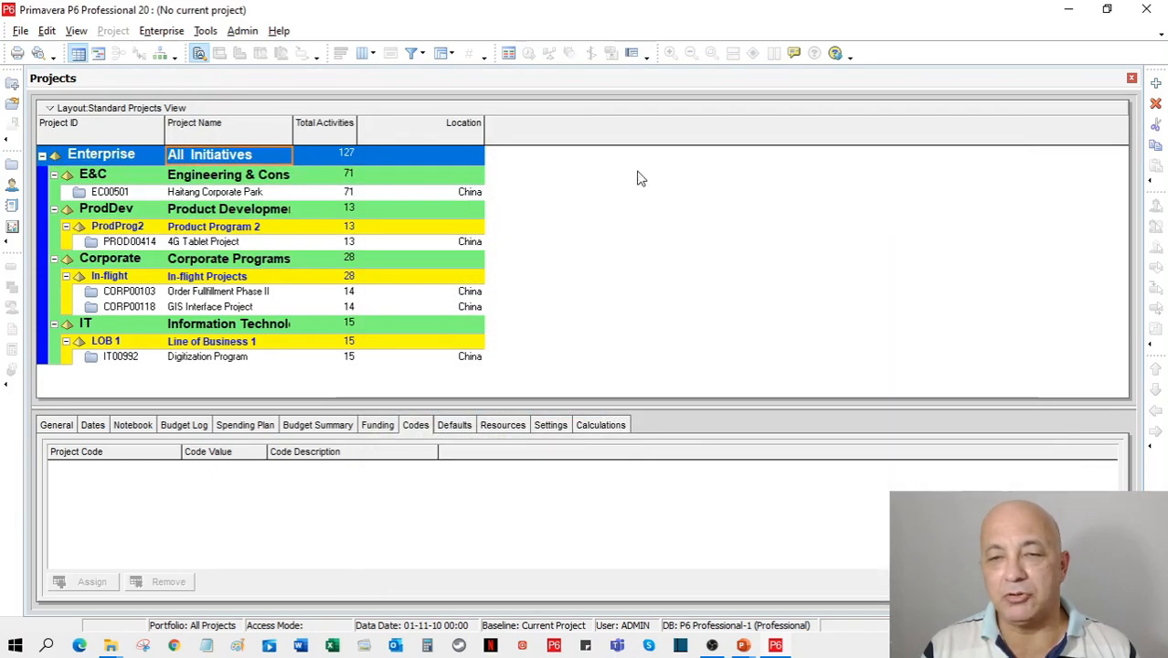
# Add the At Completion Total Cost column from the Costs category after Location, and widen it to fit its title on one line.
pyautogui.click(366, 53)
pyautogui.click(400, 133)
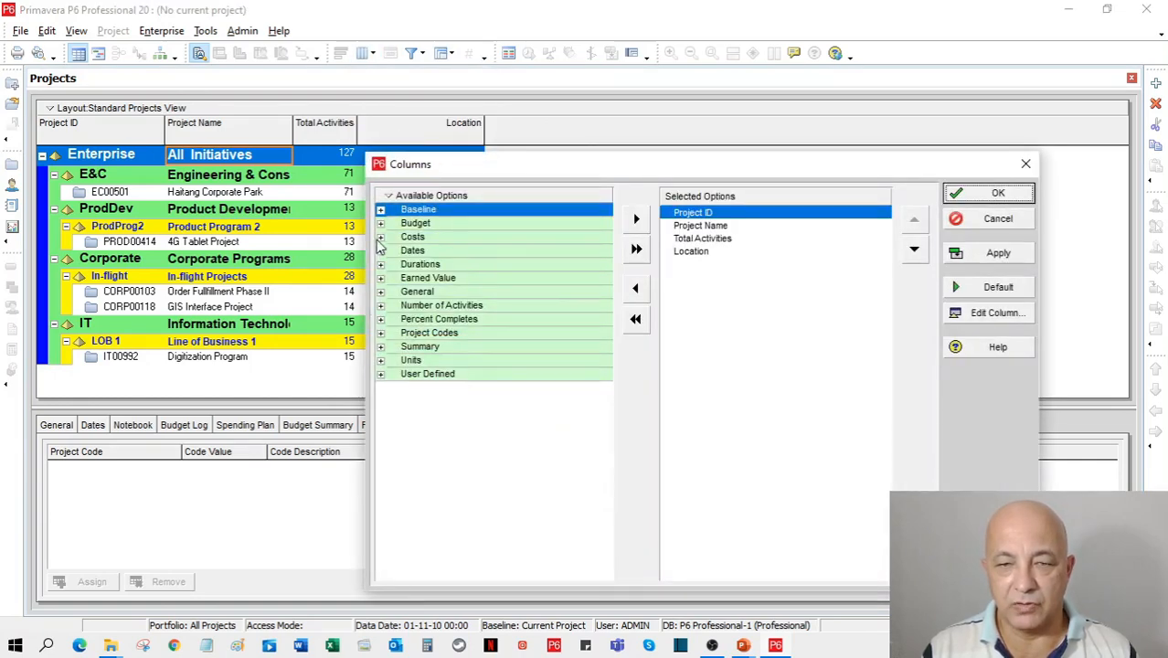
pyautogui.click(380, 236)
pyautogui.doubleClick(433, 377)
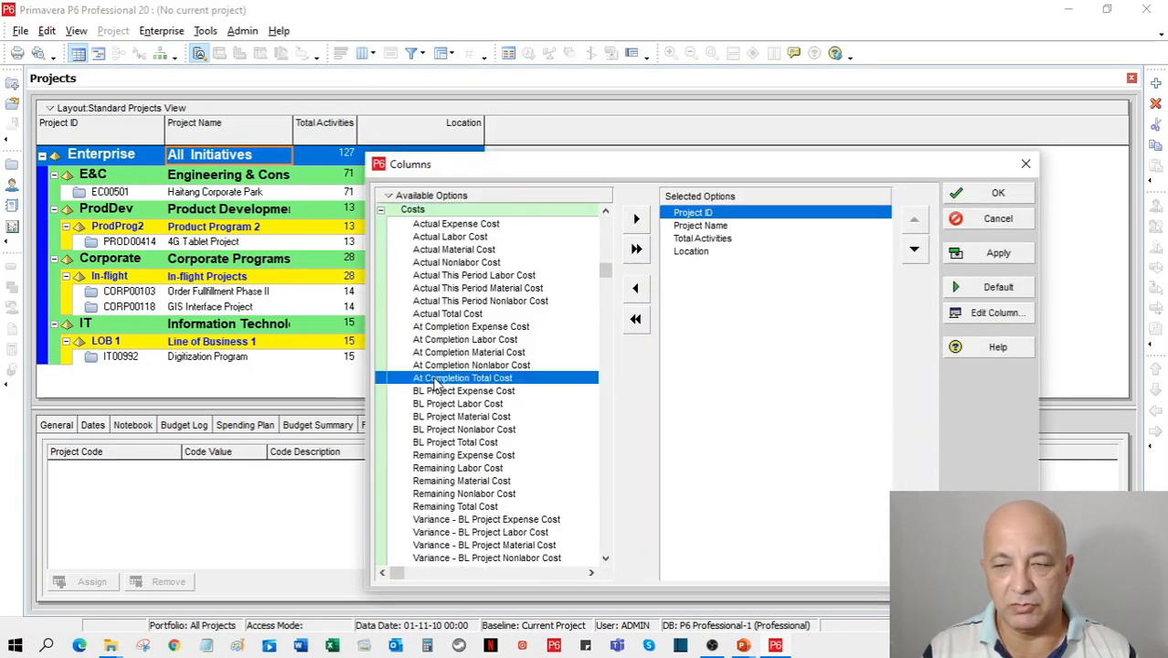
pyautogui.click(913, 250)
pyautogui.click(913, 250)
pyautogui.click(913, 251)
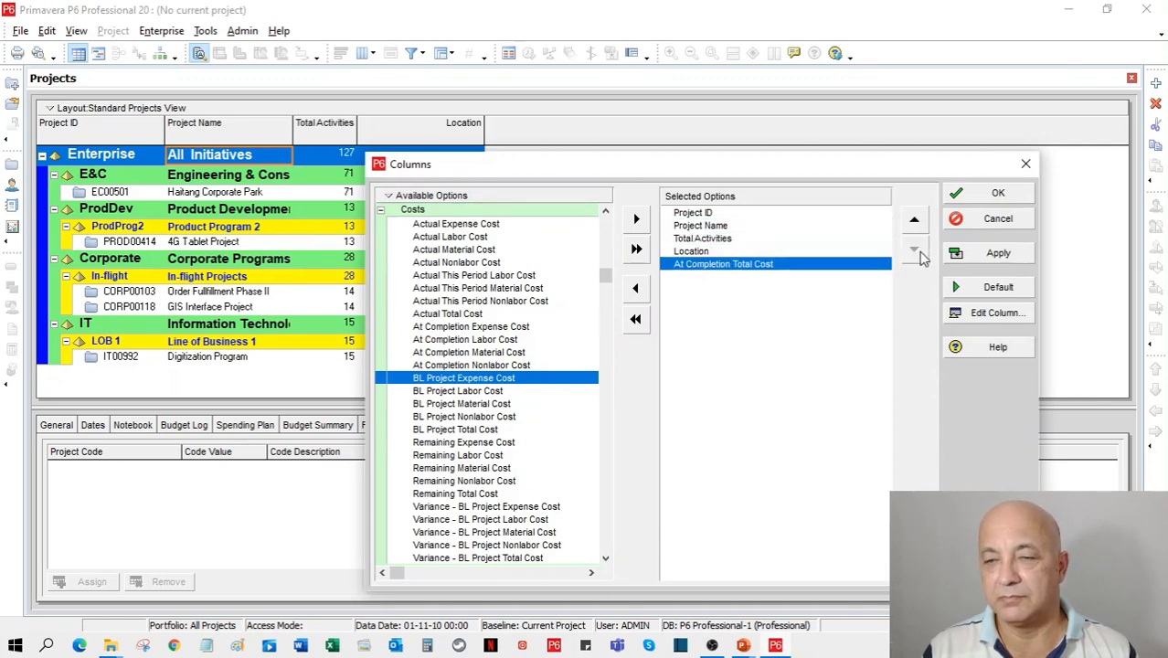
pyautogui.click(992, 194)
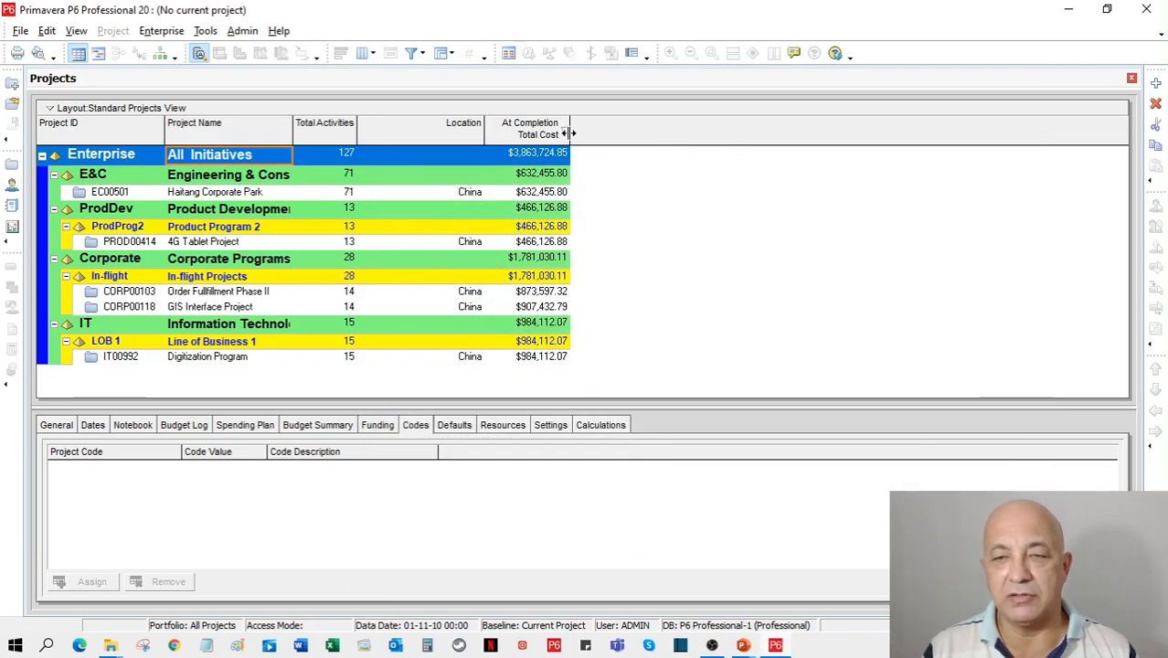
pyautogui.moveTo(567, 133); pyautogui.dragTo(611, 133)
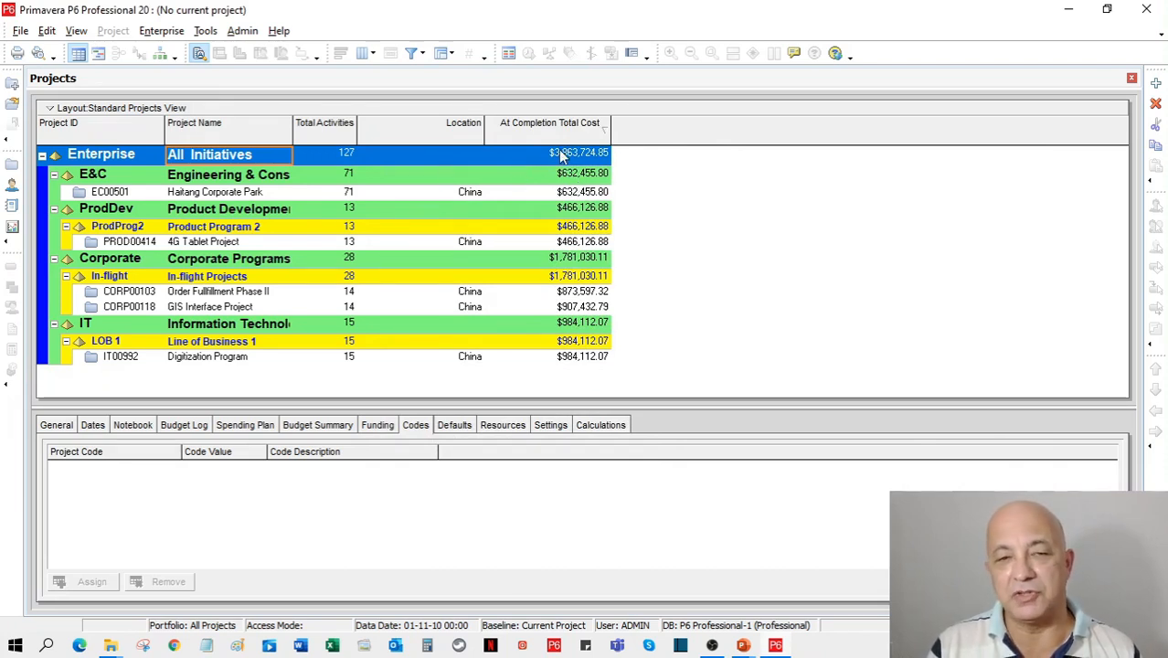
# Remove the China filter so all projects are listed, and select the Nesbid Building Expansion project.
pyautogui.click(566, 160)
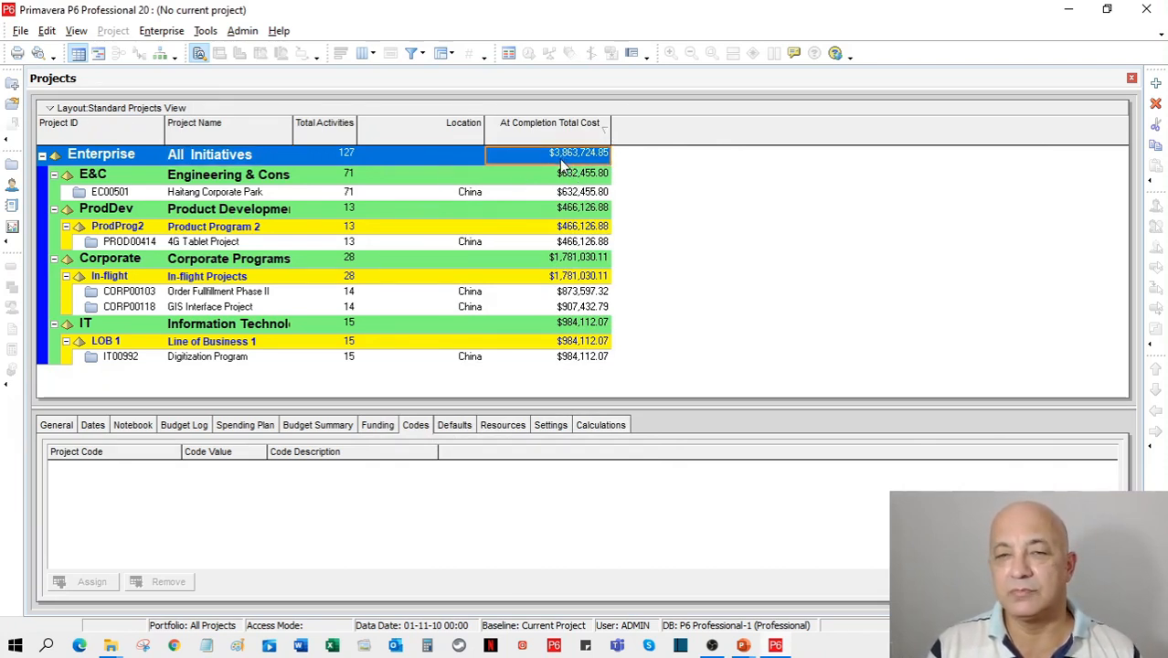
pyautogui.click(413, 57)
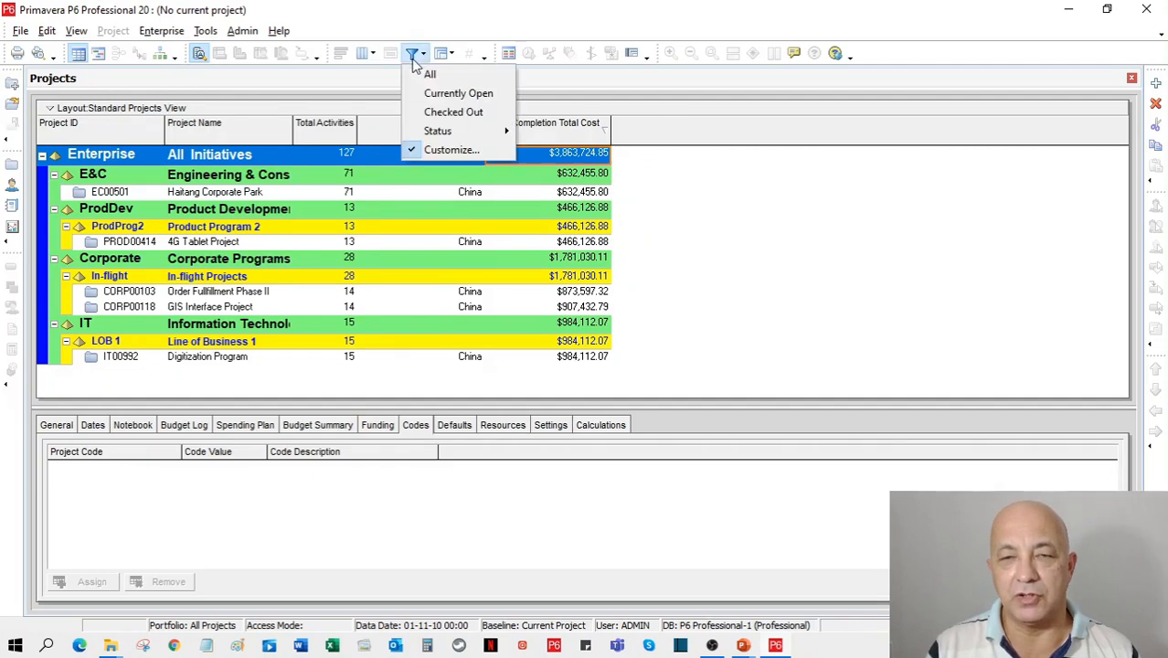
pyautogui.click(433, 76)
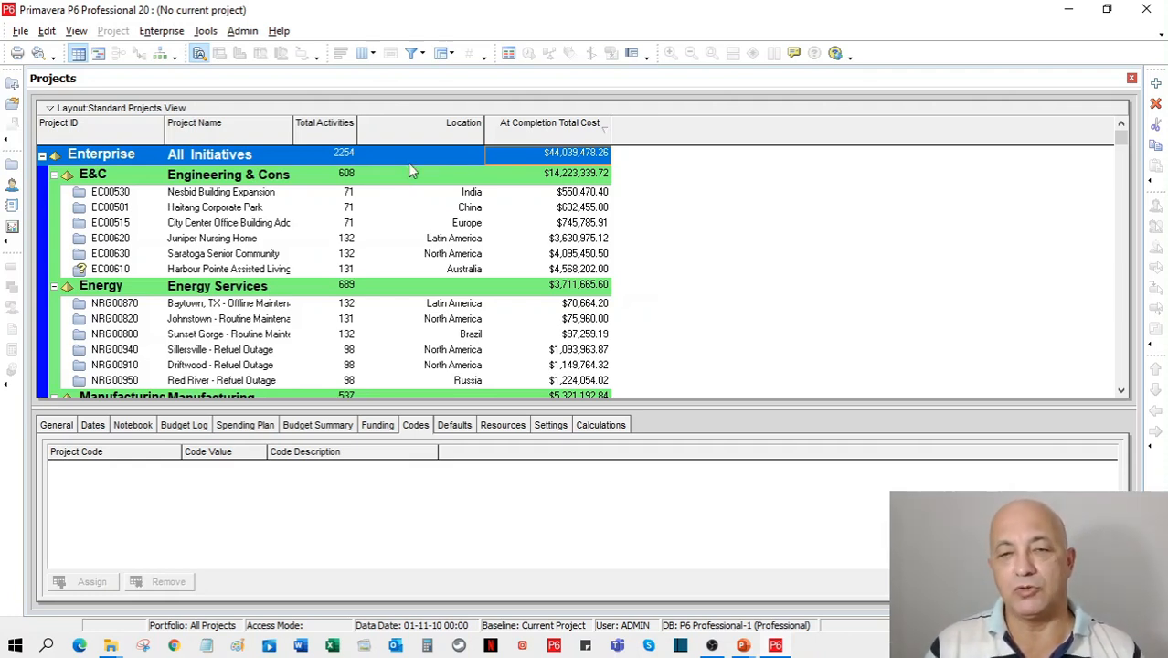
pyautogui.click(577, 194)
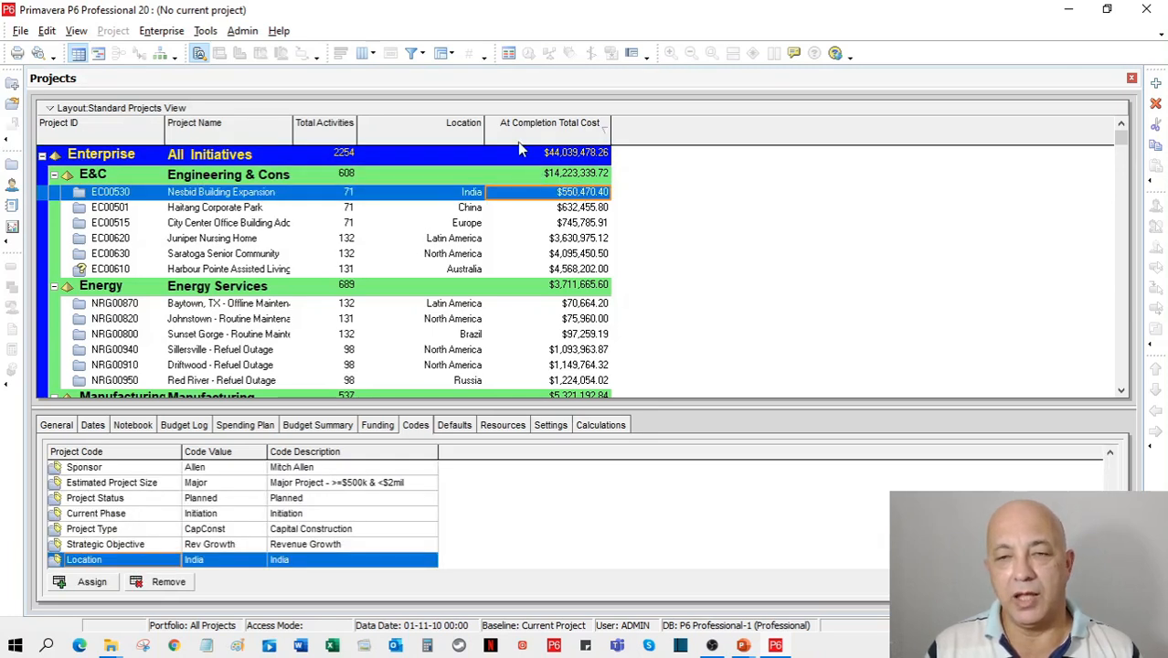
# Examine the code values defined for the Location project code in the enterprise project codes, then close the dialog.
pyautogui.click(160, 33)
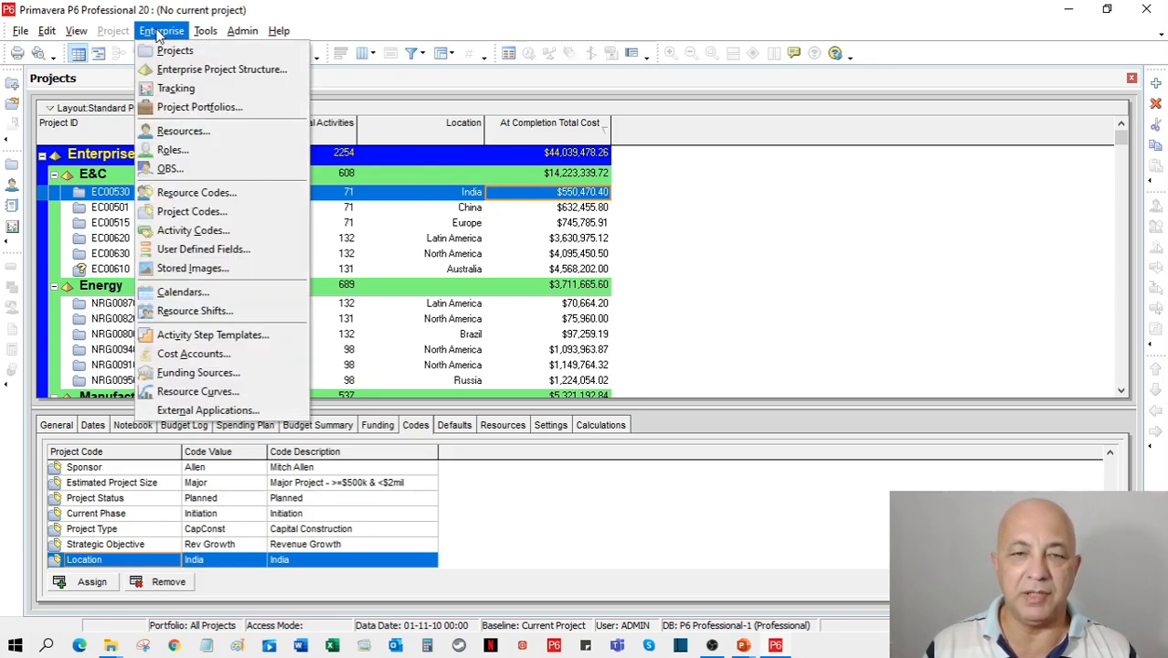
pyautogui.click(192, 211)
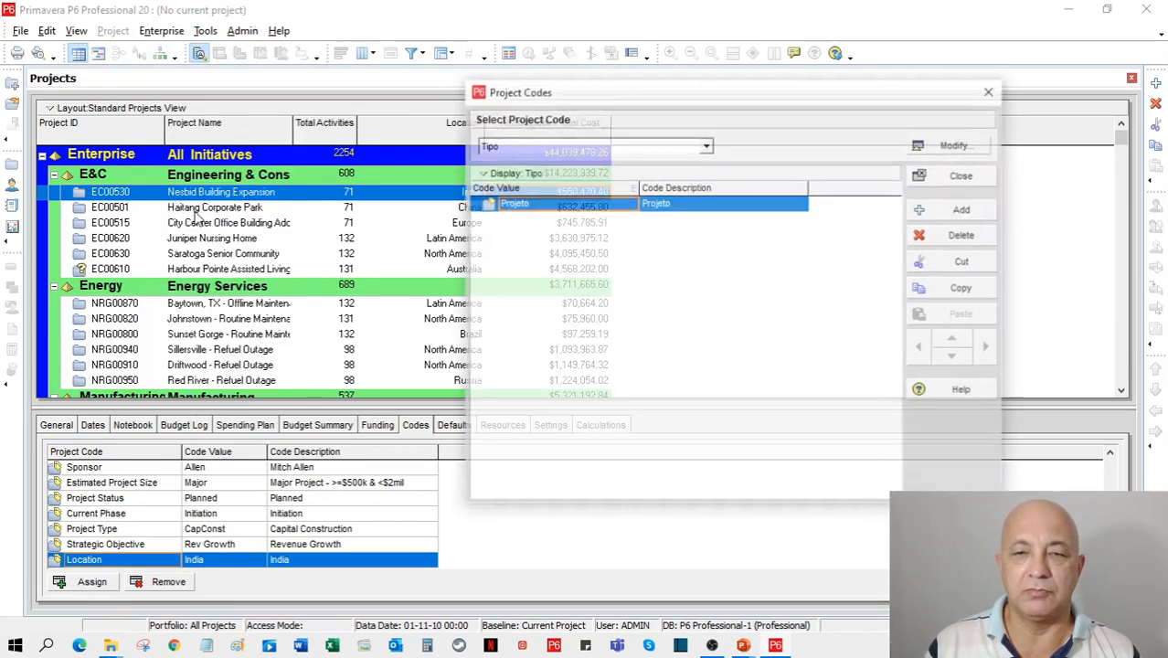
pyautogui.click(576, 146)
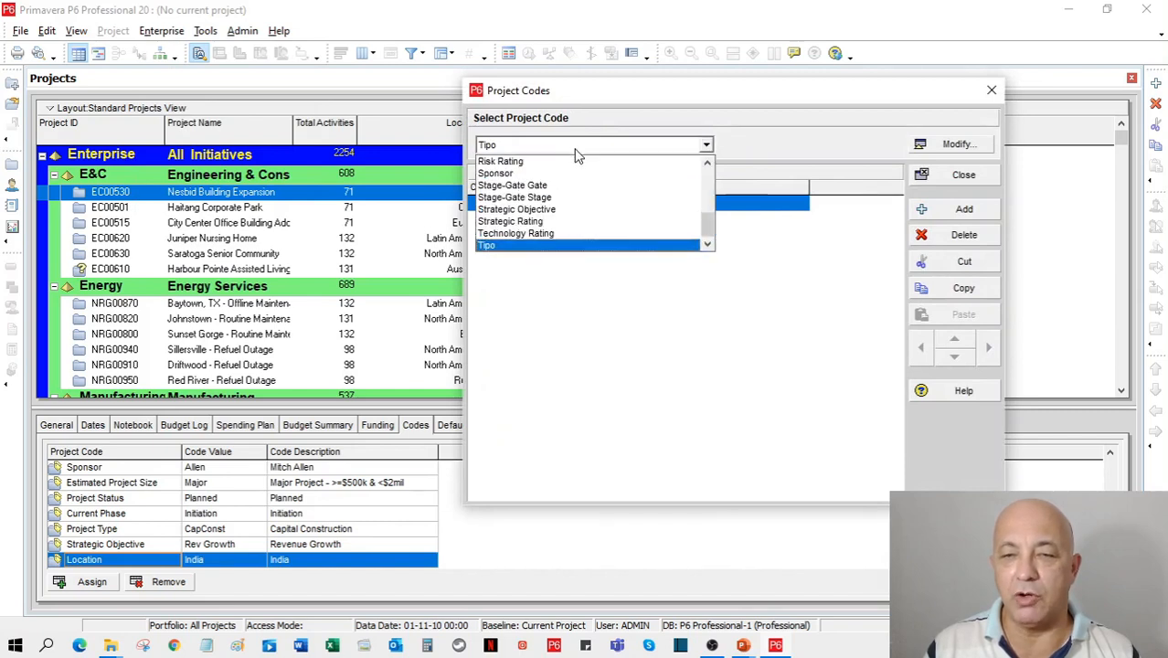
pyautogui.scroll(2, 618, 198)
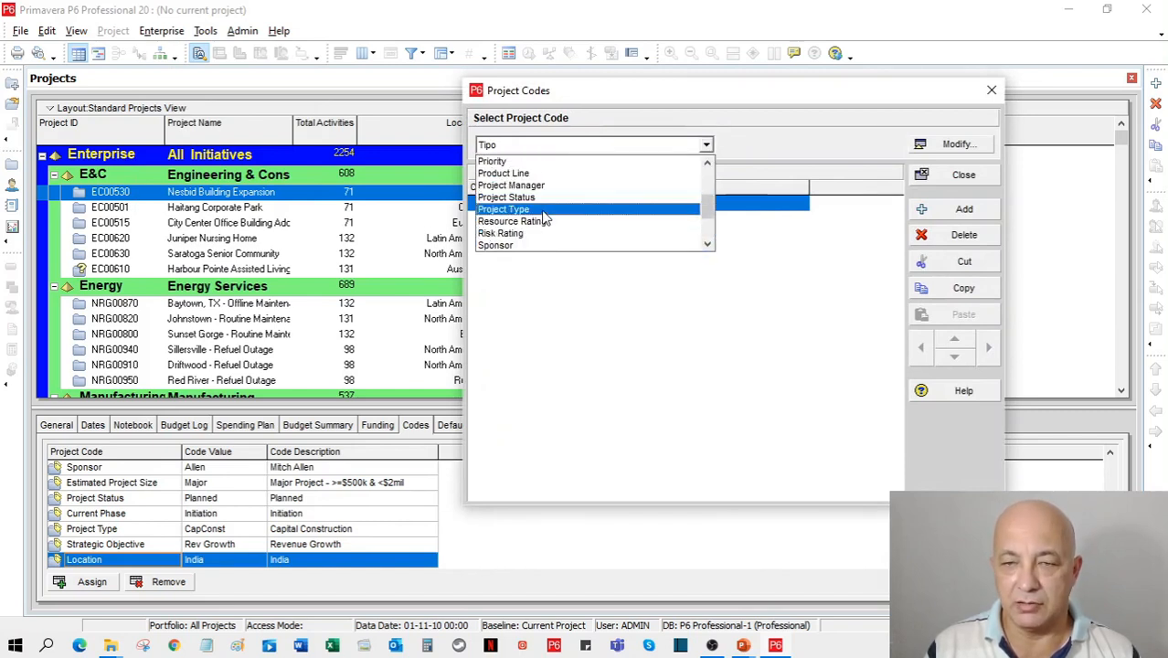
pyautogui.scroll(1, 534, 196)
pyautogui.scroll(2, 539, 201)
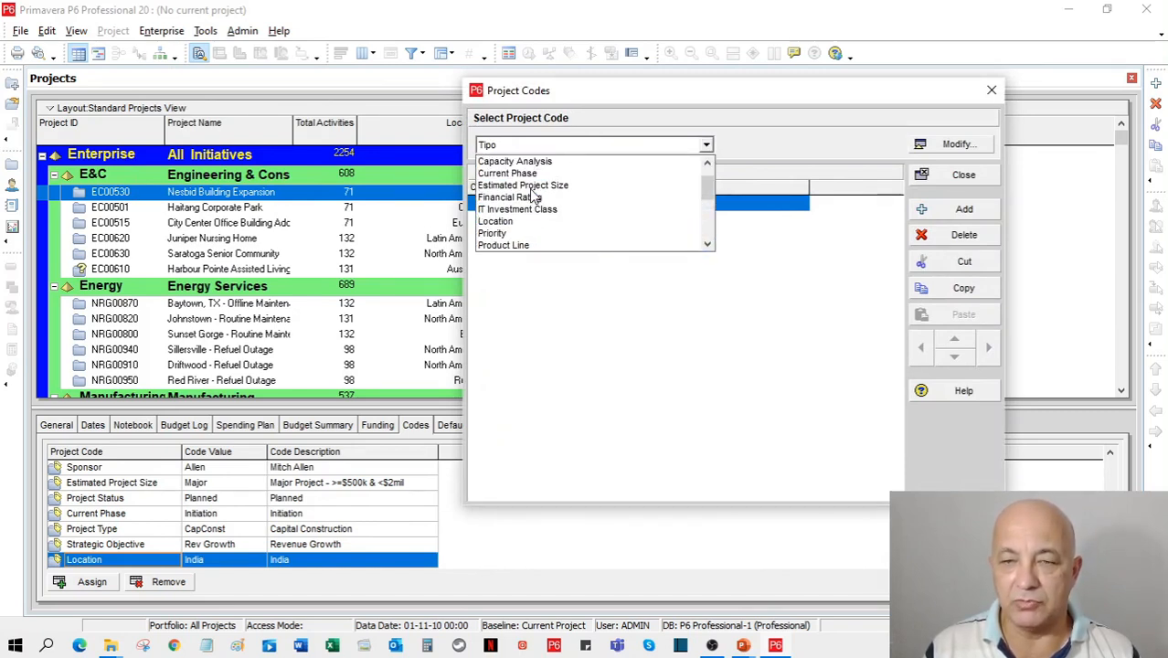
pyautogui.scroll(-1, 543, 211)
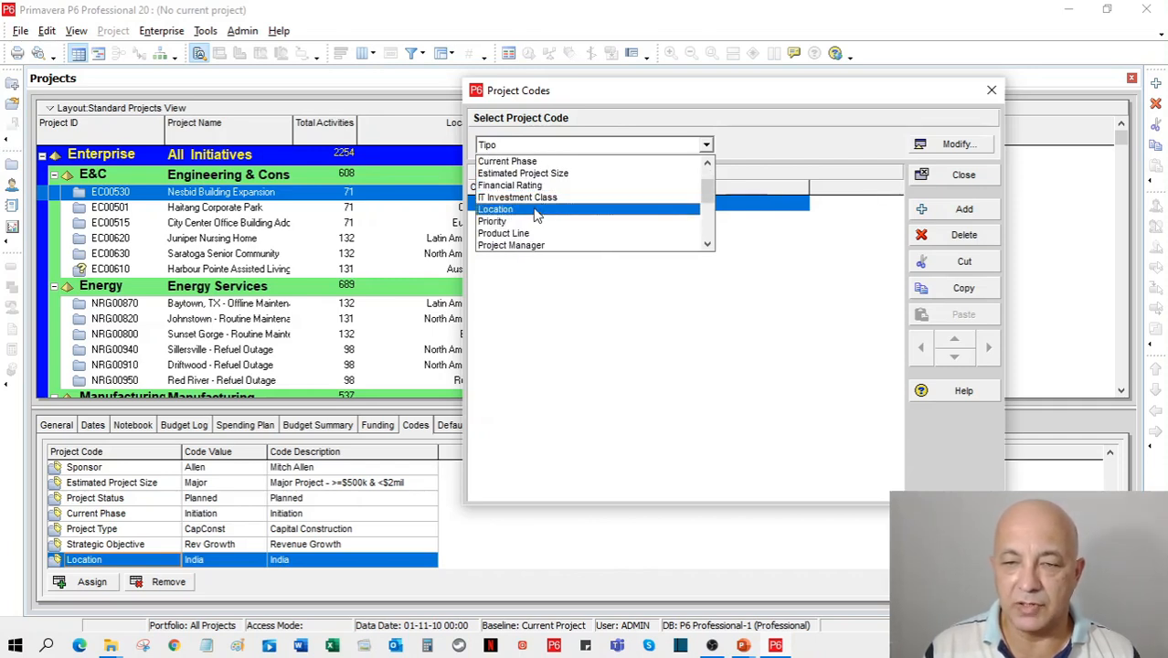
pyautogui.click(541, 216)
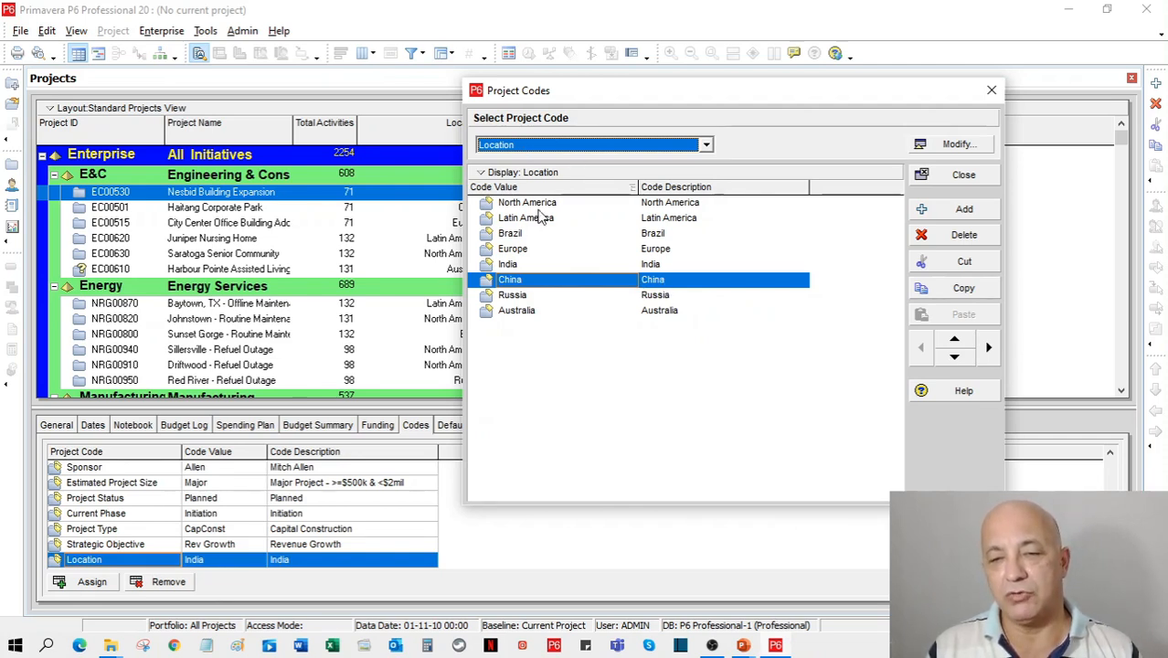
pyautogui.click(930, 176)
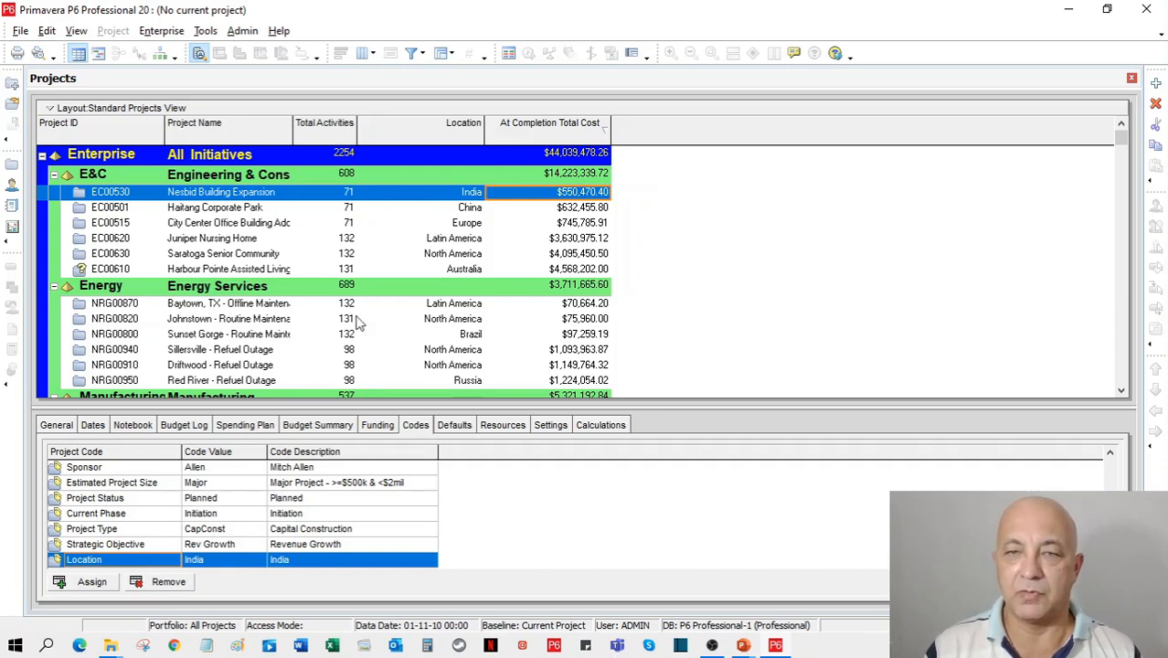
# View the codes assigned to Haitang Corporate Park and Nesbid Building Expansion, and look over the available project filter choices.
pyautogui.click(340, 210)
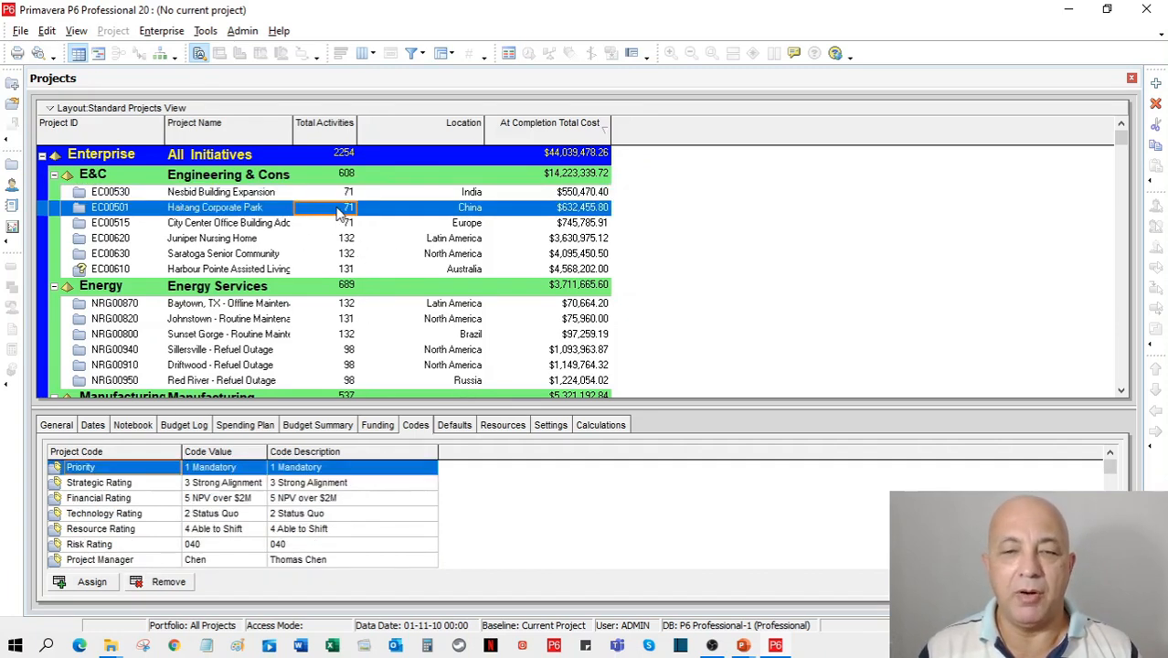
pyautogui.click(459, 192)
pyautogui.click(416, 56)
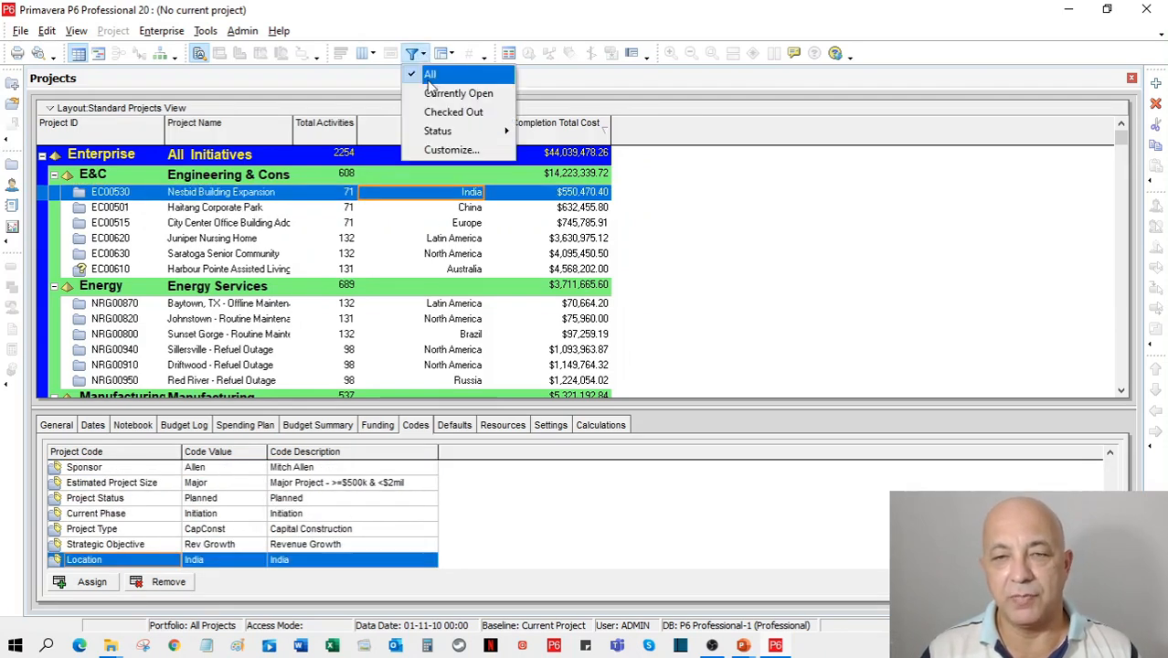
pyautogui.moveTo(445, 139)
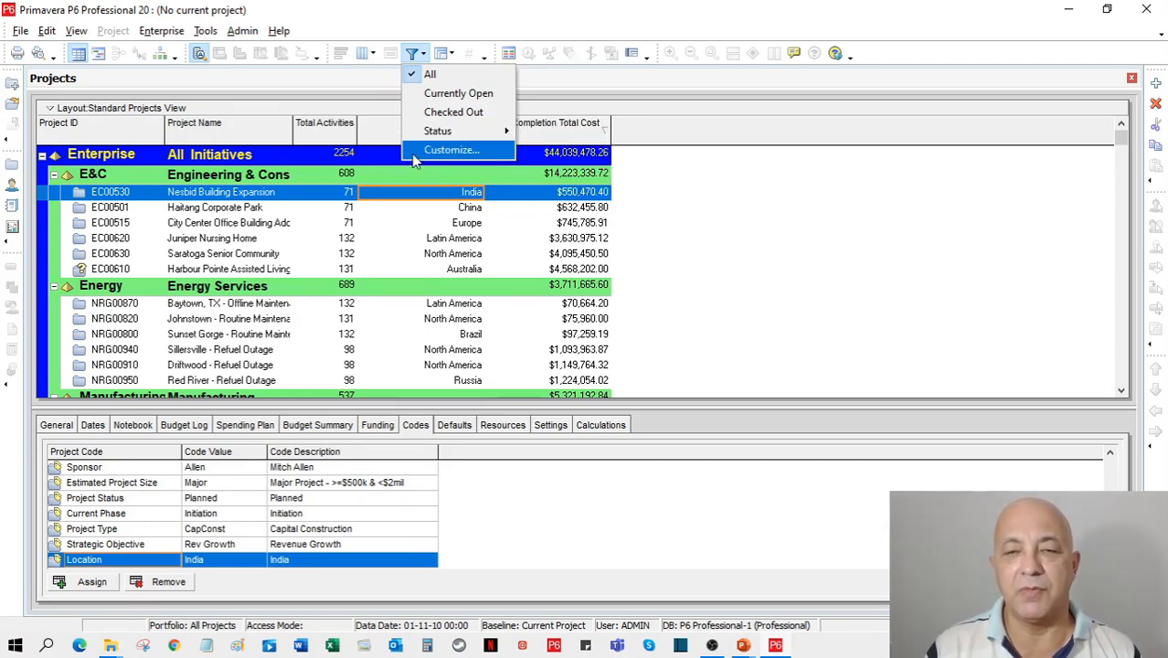
# Show the Gantt chart beside the project table and adjust its timescale so the project bars from 2009 to 2014 are in view.
pyautogui.click(274, 238)
pyautogui.click(100, 55)
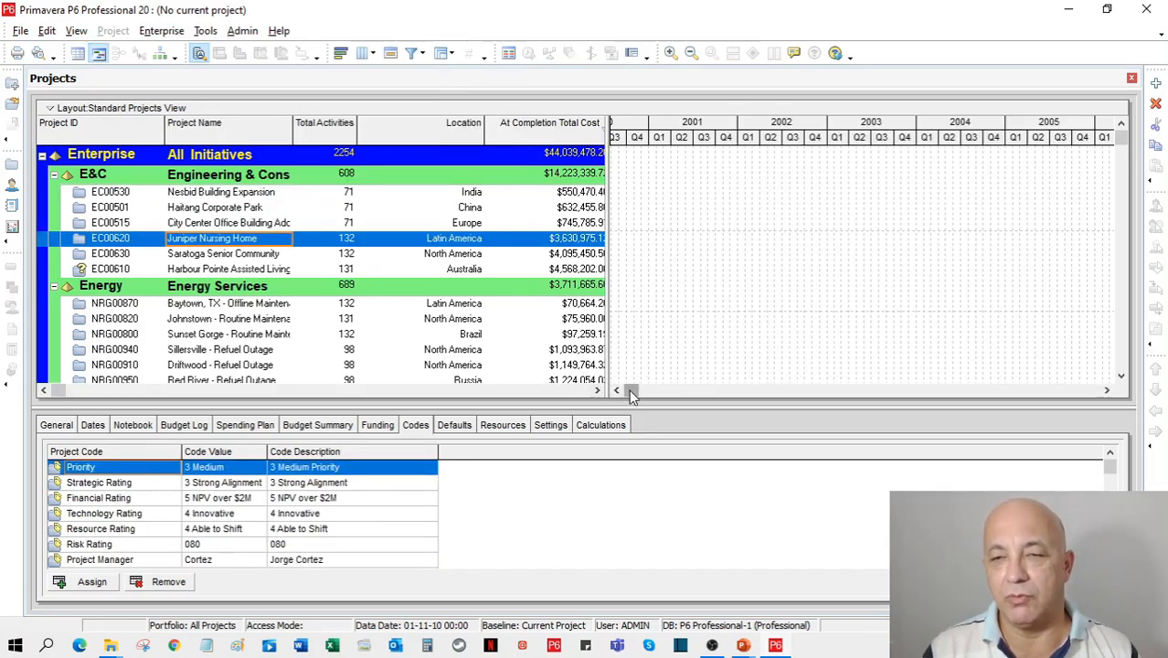
pyautogui.moveTo(731, 404); pyautogui.dragTo(1074, 405)
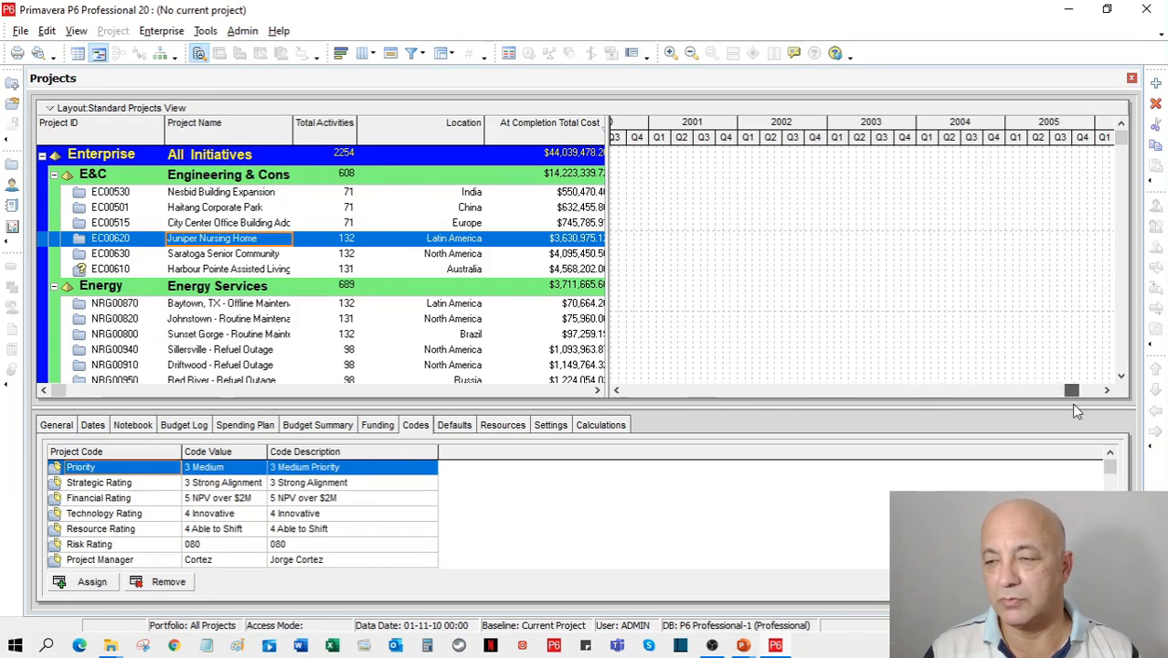
pyautogui.moveTo(979, 128); pyautogui.dragTo(626, 146)
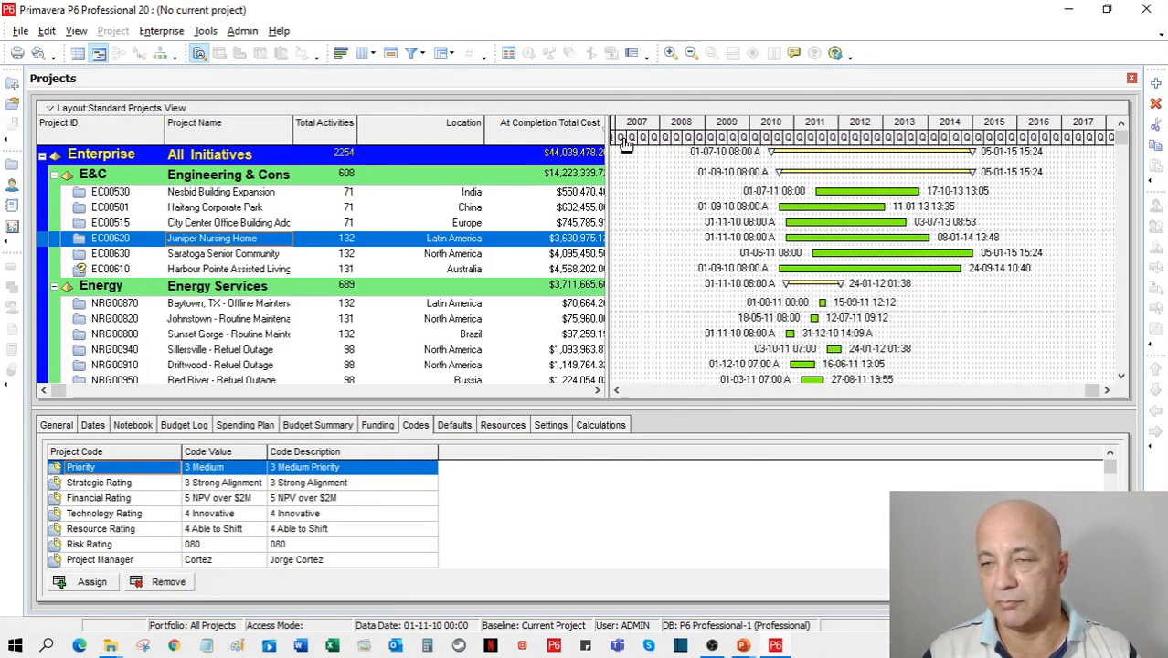
pyautogui.moveTo(770, 144); pyautogui.dragTo(738, 120)
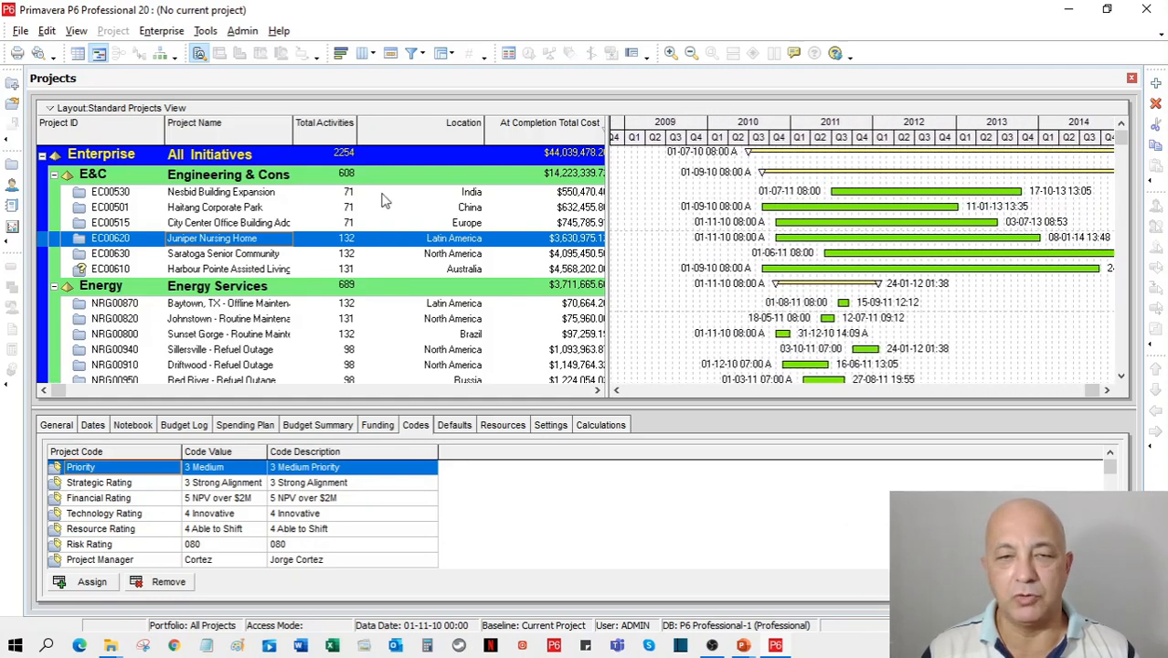
# Filter the projects with the user-defined China filter.
pyautogui.click(413, 54)
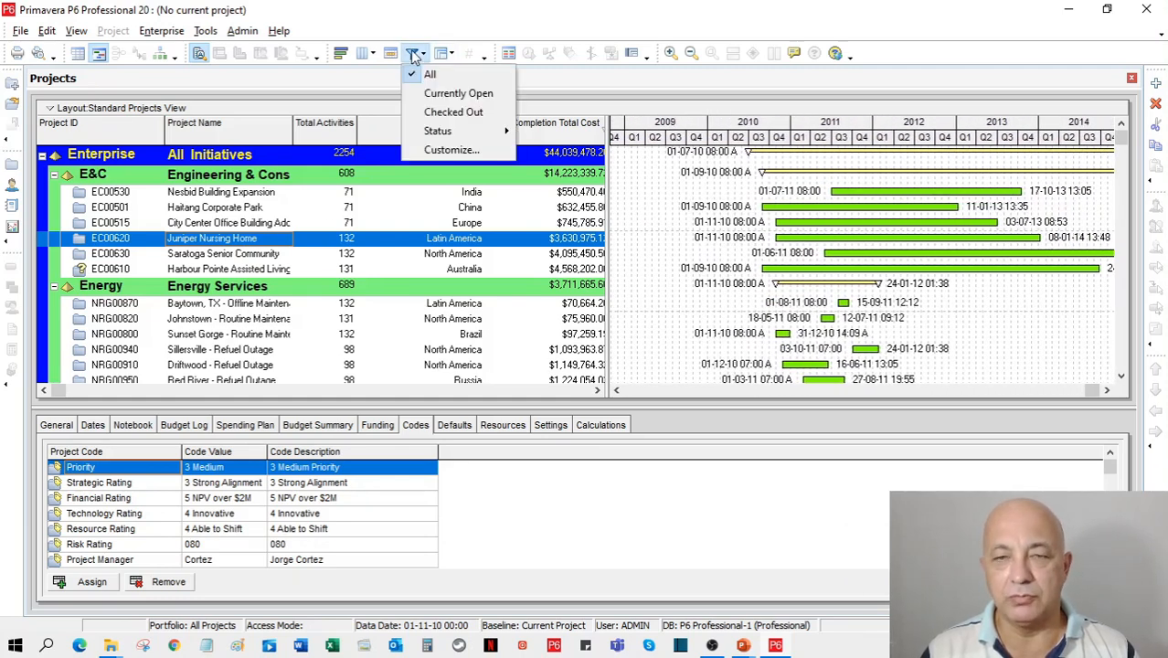
pyautogui.click(441, 150)
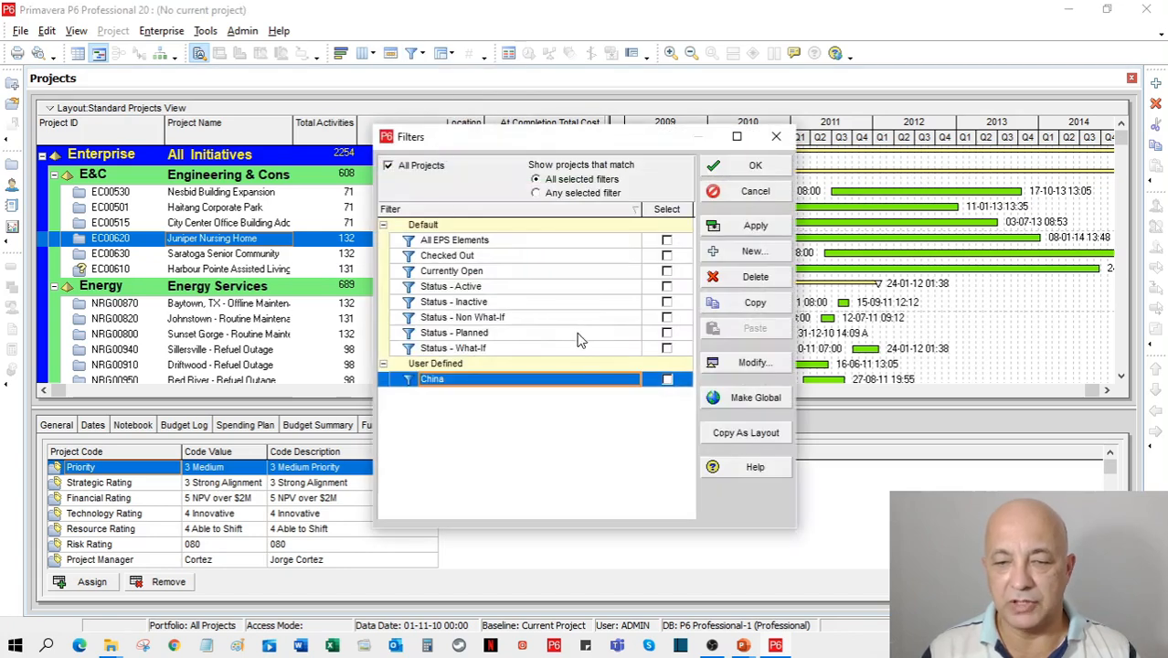
pyautogui.click(667, 379)
pyautogui.click(755, 165)
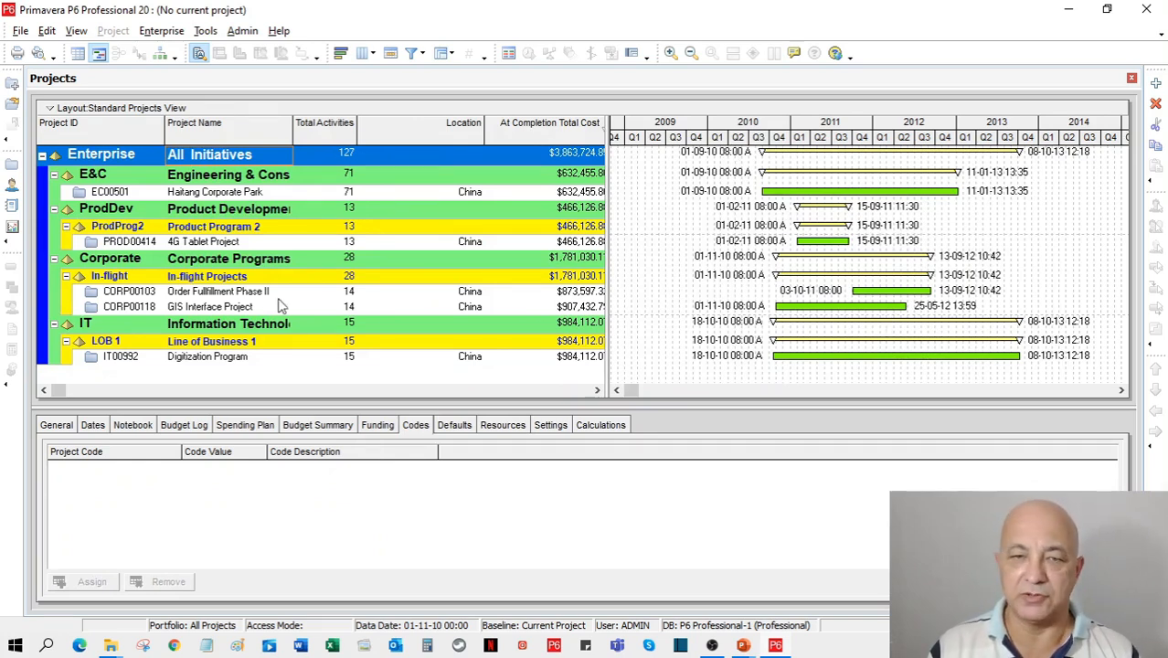
# Select Haitang Corporate Park, switch the projects to the chart view, and hide the project details so the chart fills the window.
pyautogui.click(180, 196)
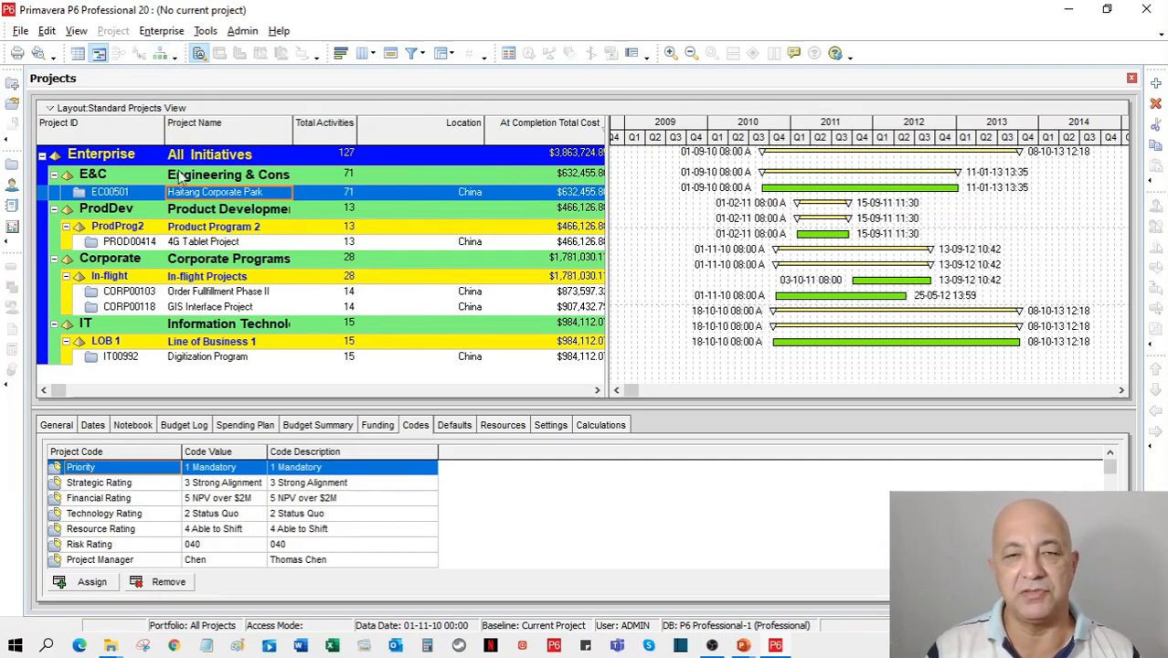
pyautogui.click(159, 53)
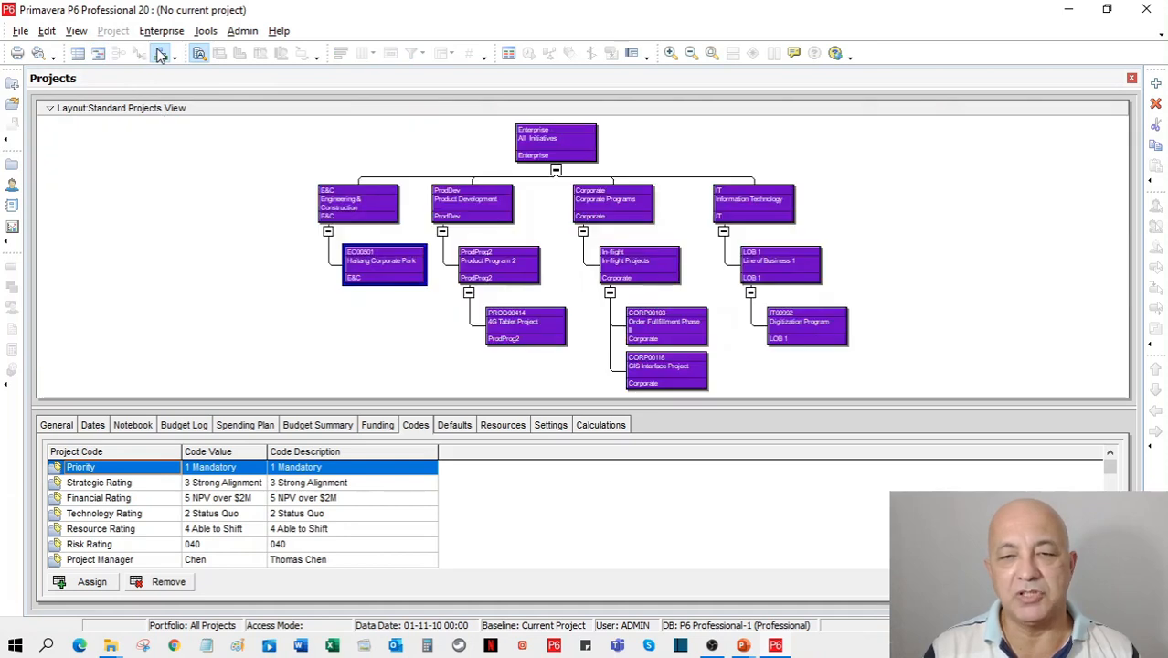
pyautogui.moveTo(518, 406); pyautogui.dragTo(518, 470)
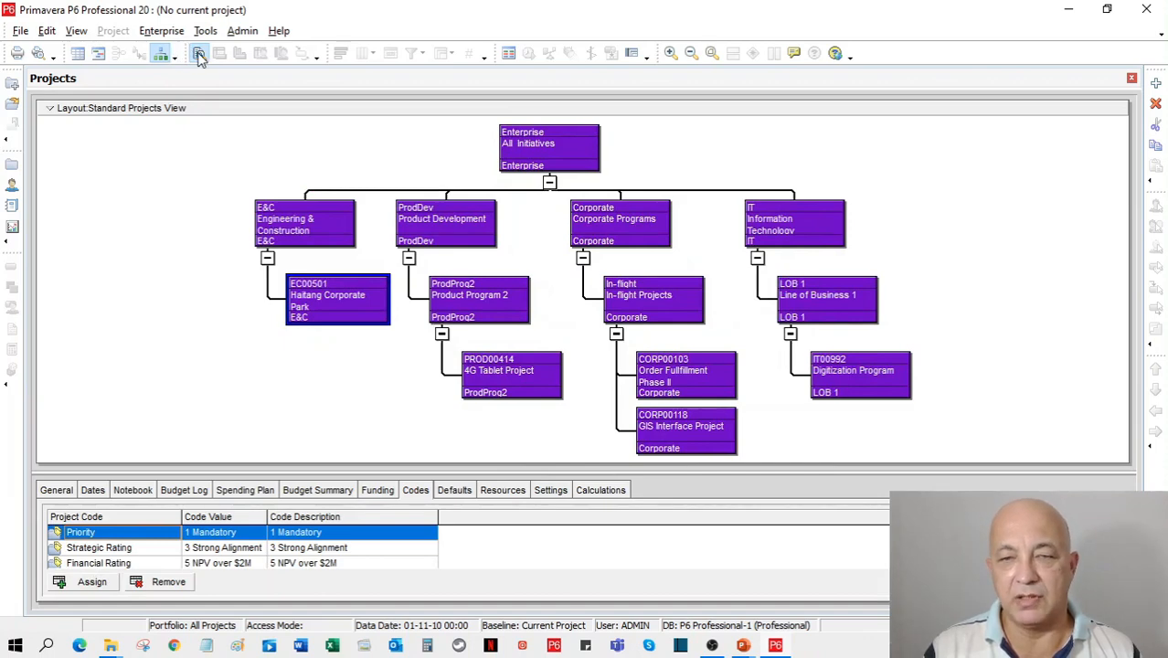
pyautogui.rightClick(558, 561)
pyautogui.click(569, 557)
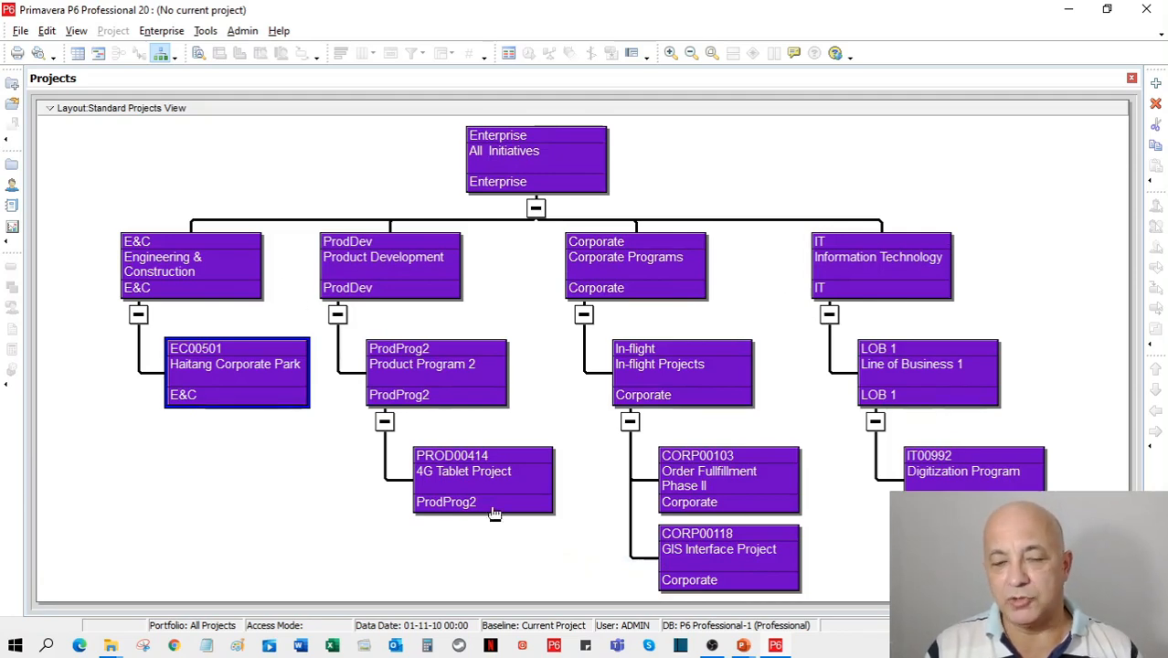
# Change the box color of the chart boxes to yellow.
pyautogui.rightClick(502, 163)
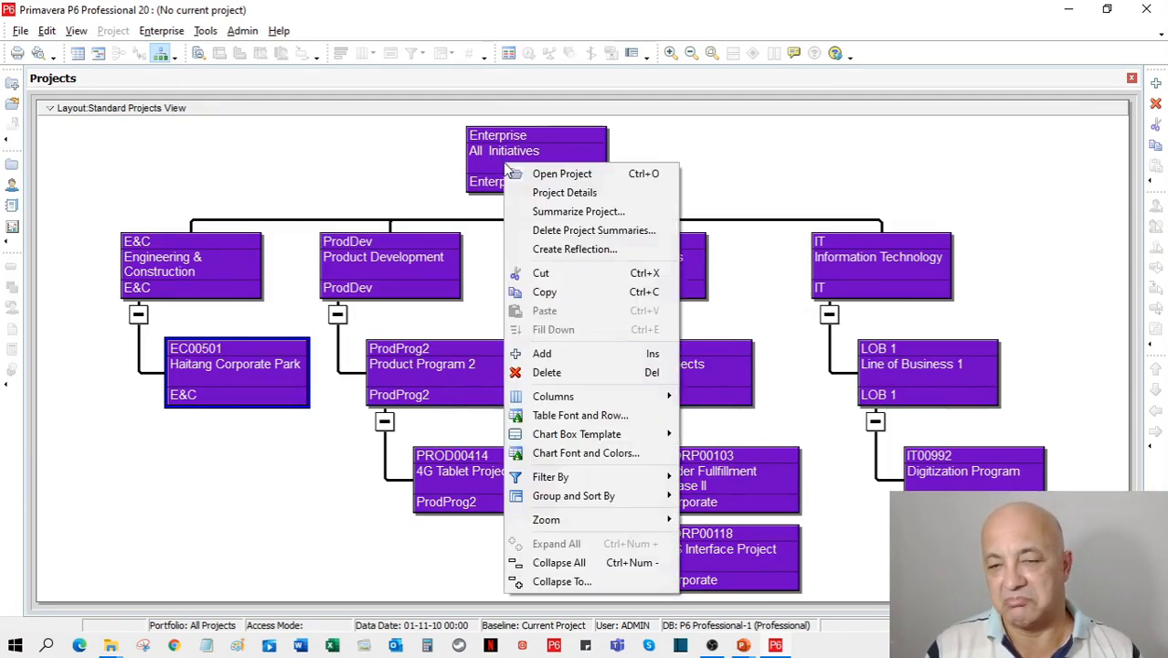
pyautogui.click(567, 453)
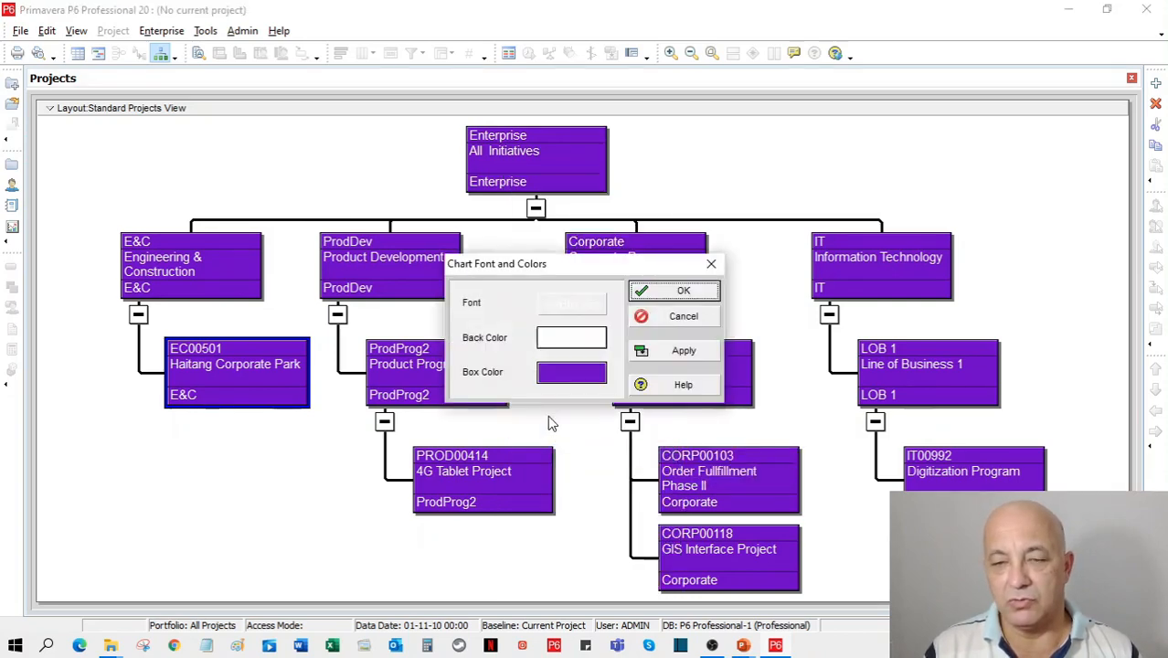
pyautogui.click(556, 384)
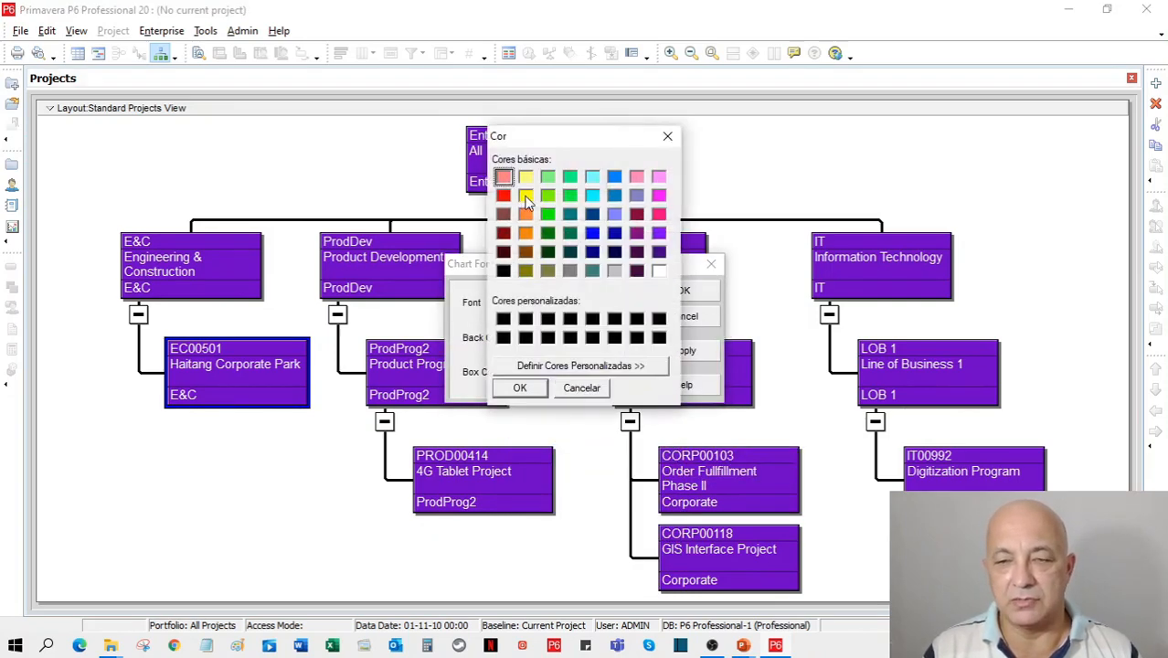
pyautogui.click(526, 197)
pyautogui.click(516, 387)
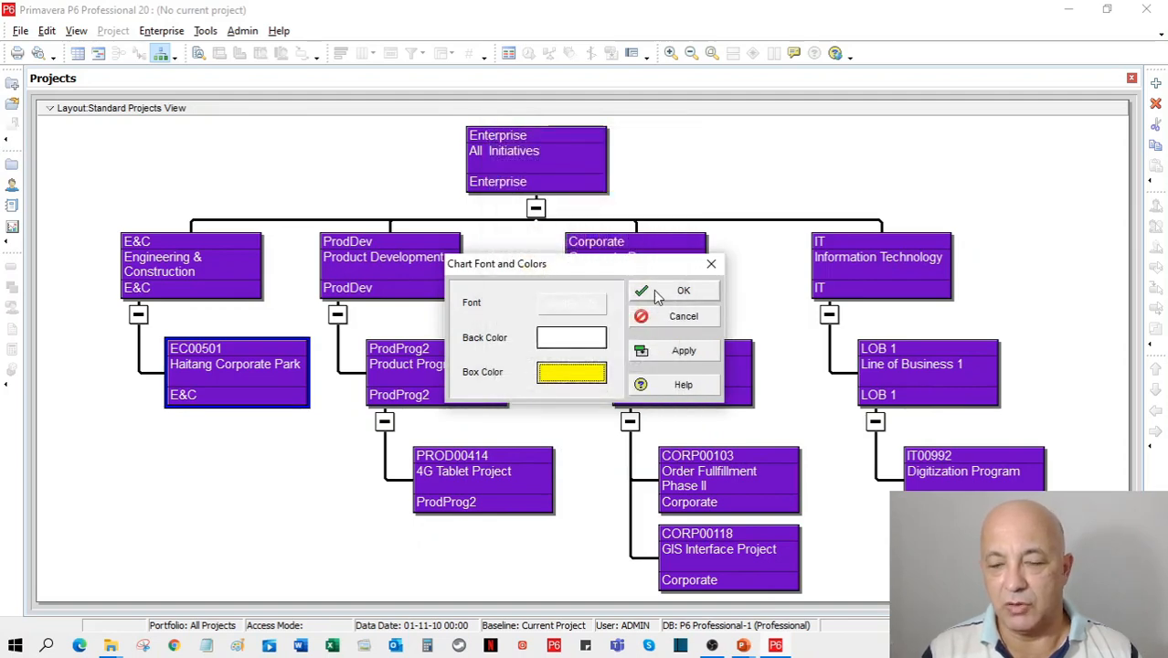
pyautogui.click(658, 291)
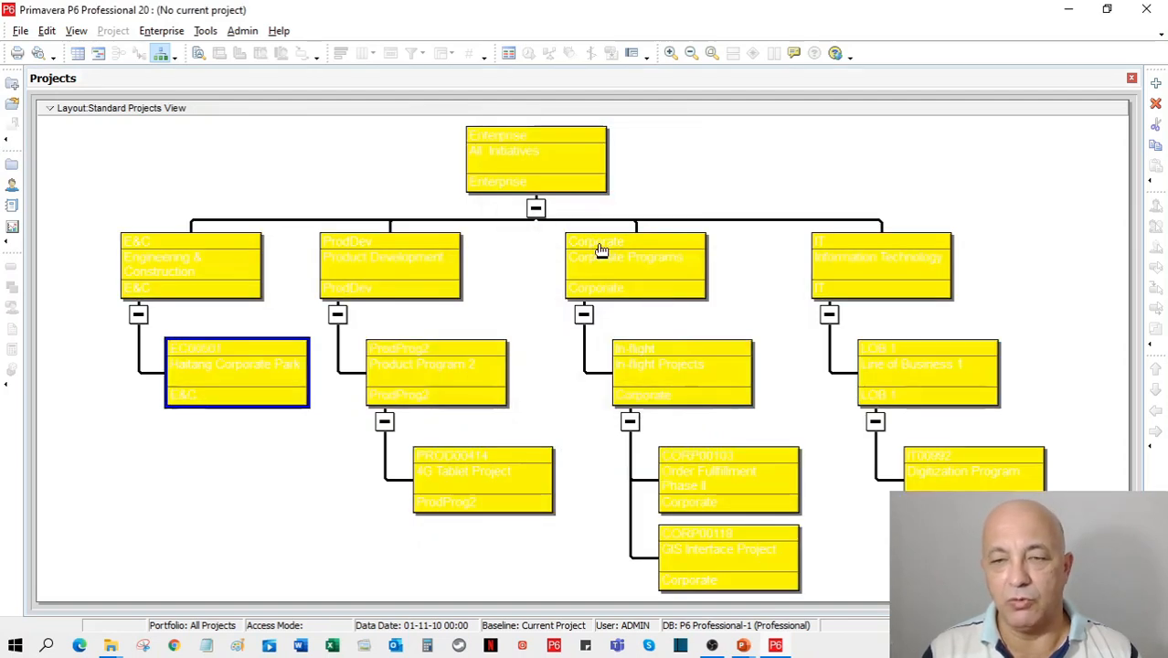
# Set the chart's font color to black (Preto) and apply it to the boxes.
pyautogui.rightClick(510, 152)
pyautogui.click(557, 440)
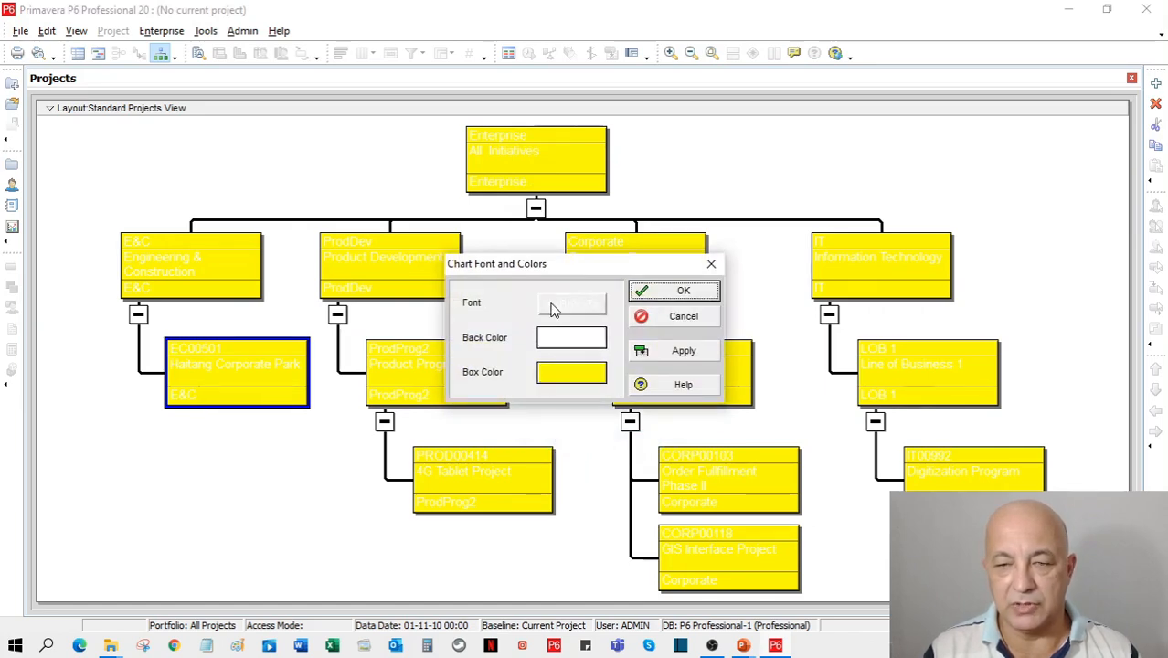
pyautogui.click(551, 305)
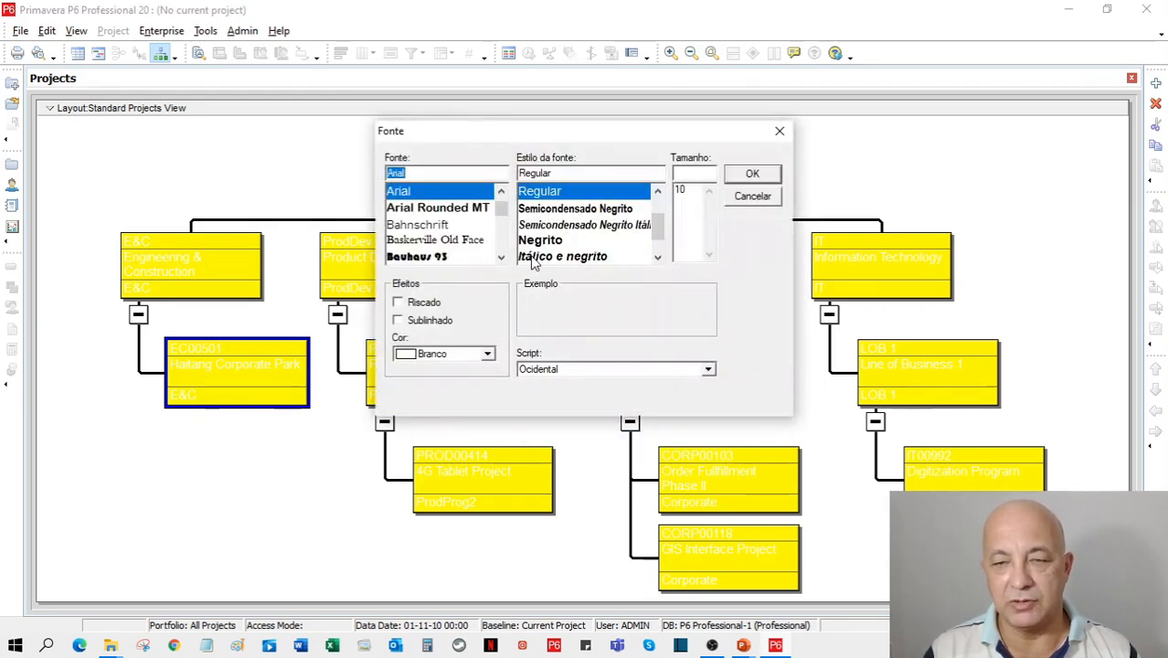
pyautogui.click(441, 355)
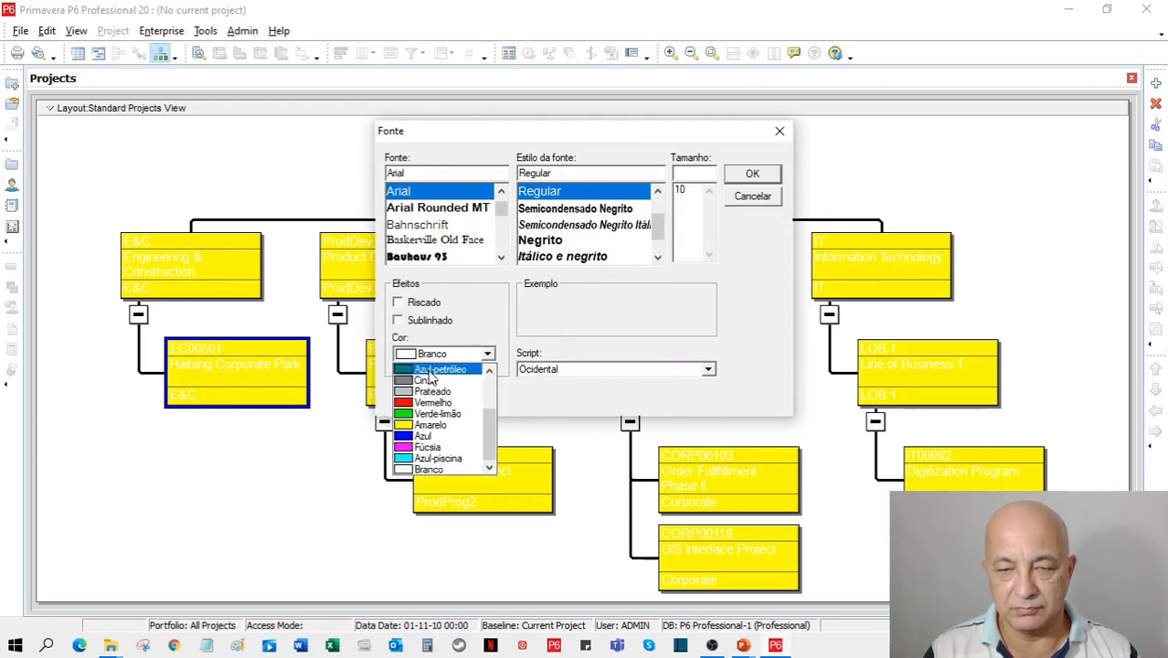
pyautogui.click(427, 369)
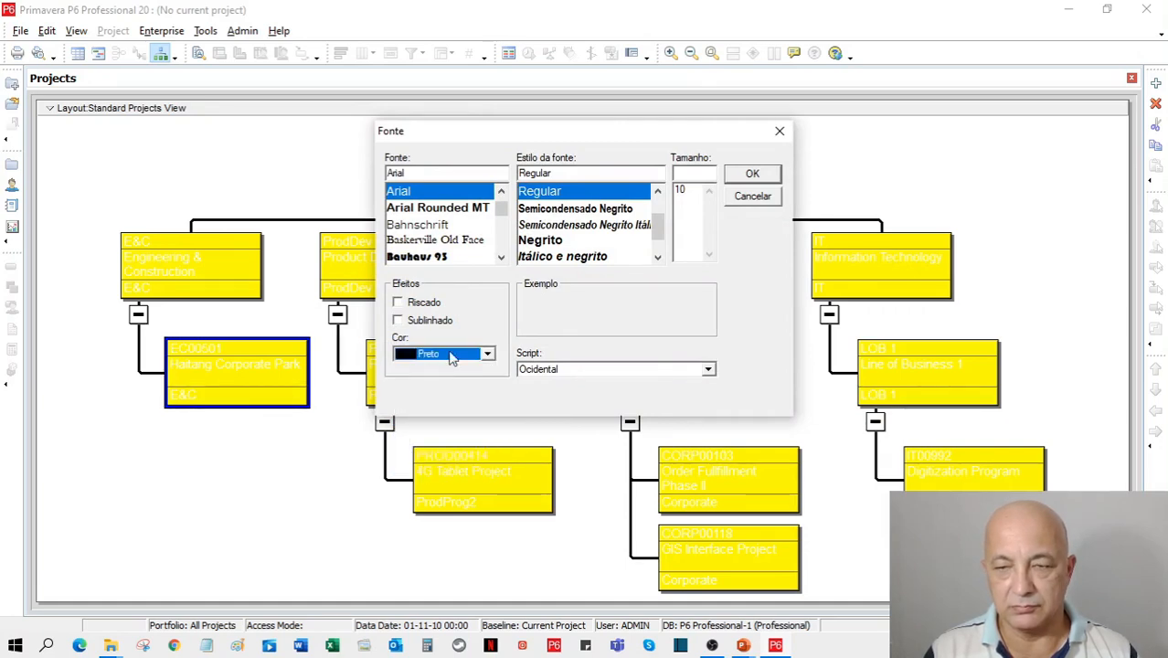
pyautogui.click(747, 174)
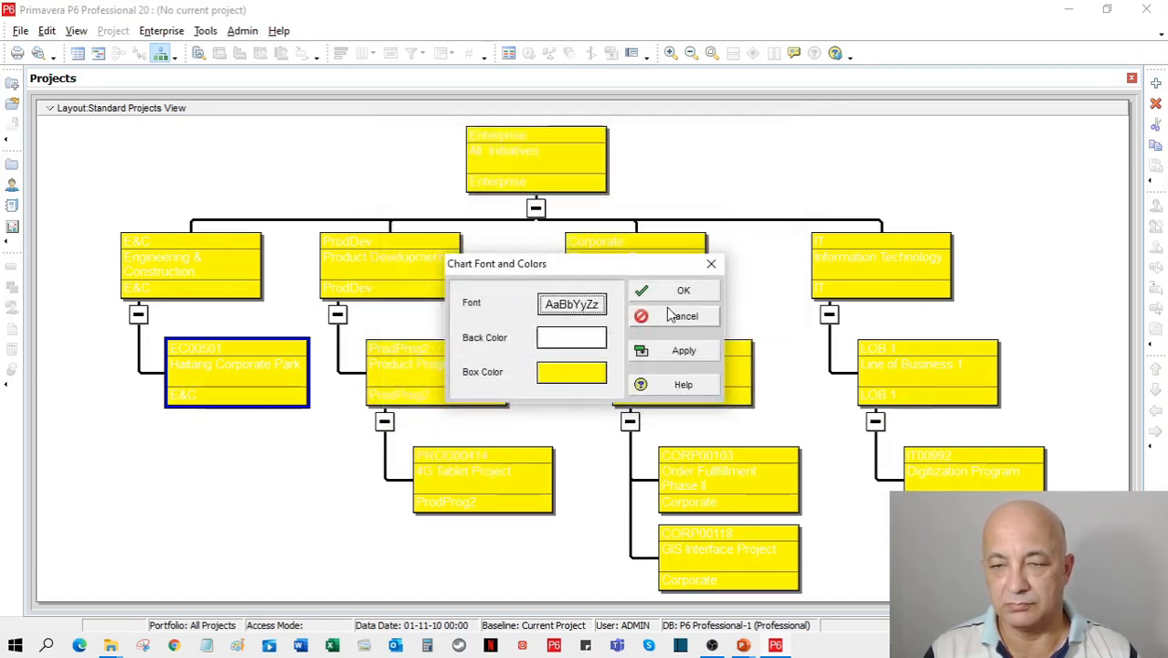
pyautogui.click(676, 353)
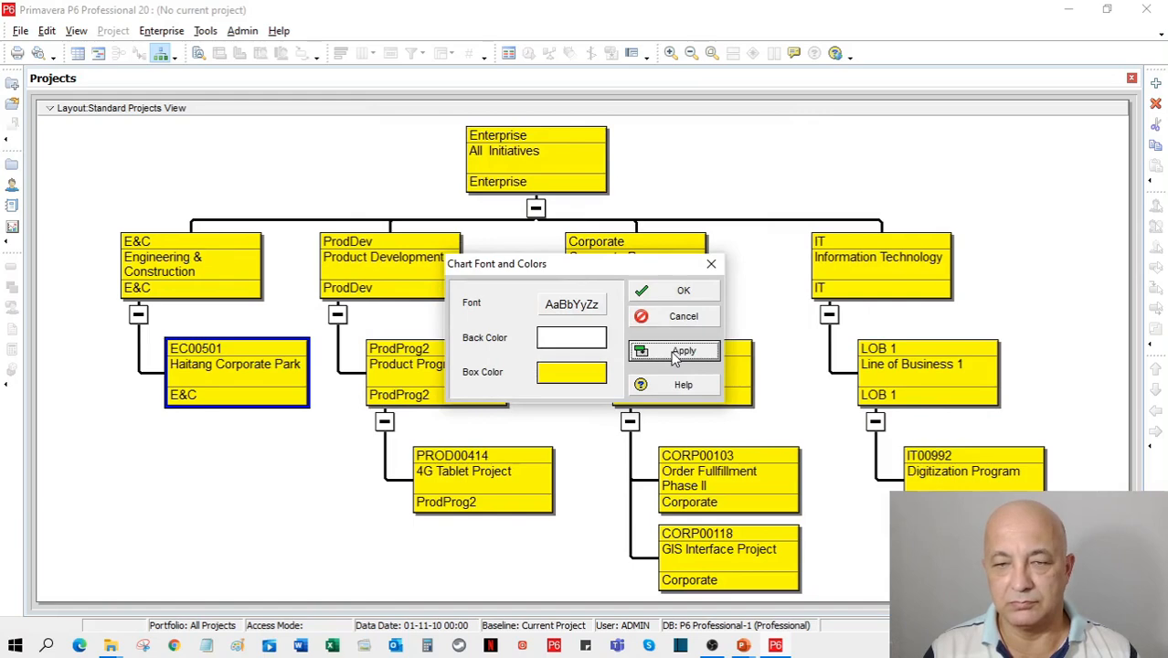
pyautogui.click(676, 292)
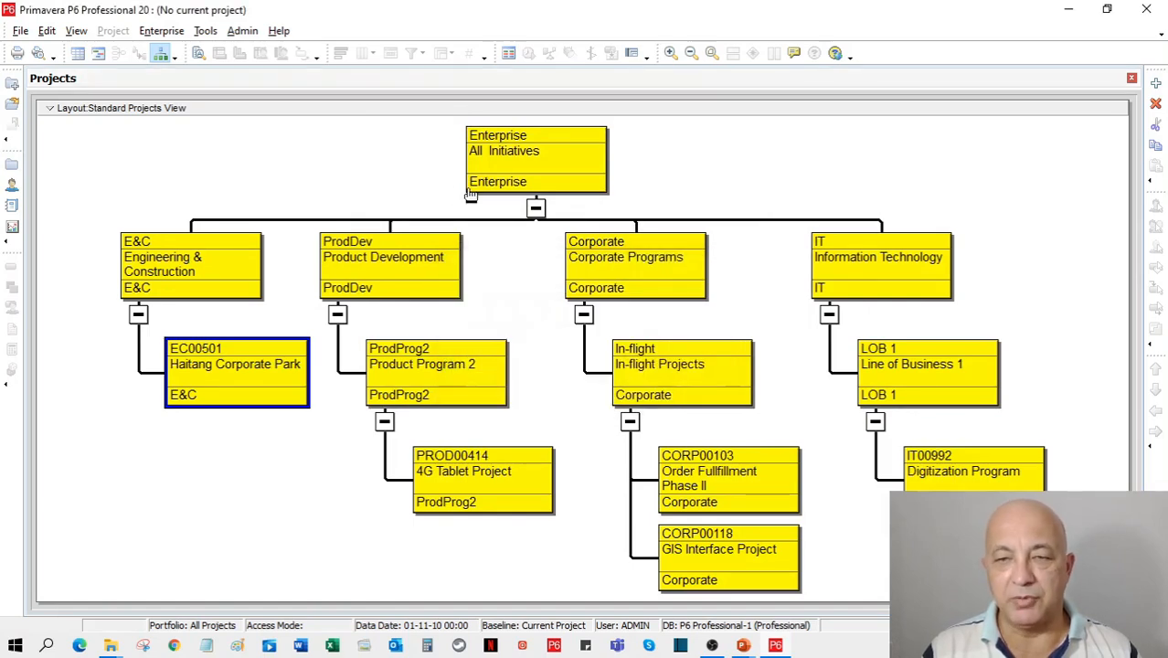
# Customize the chart box template by deleting its Responsible Manager field.
pyautogui.rightClick(351, 279)
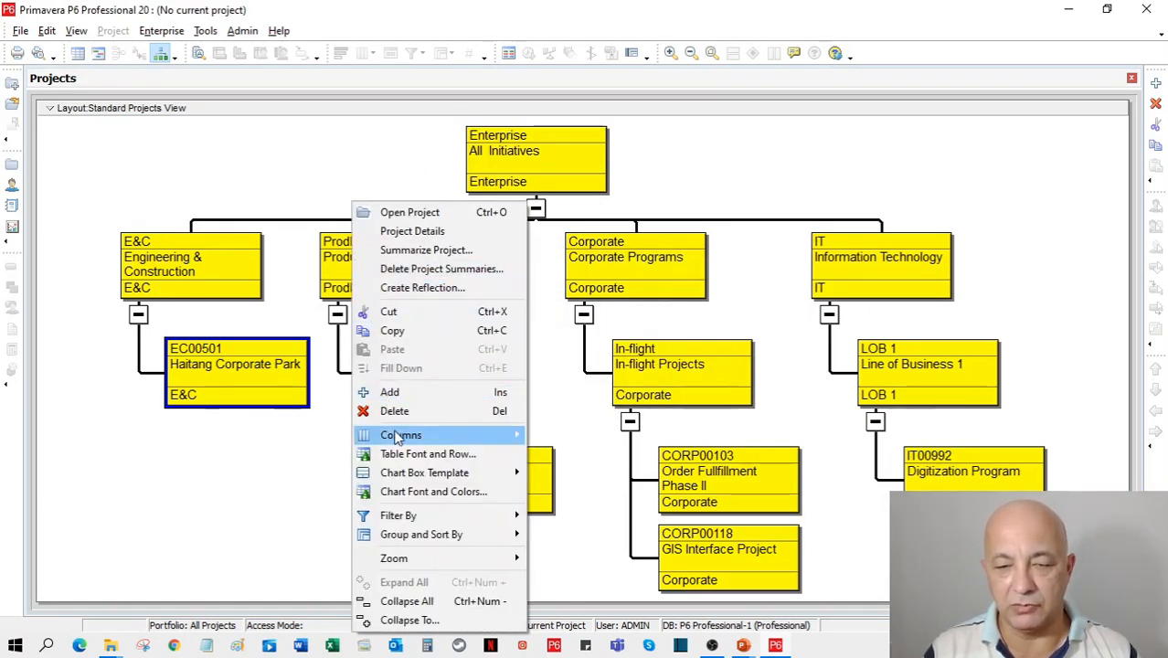
pyautogui.moveTo(407, 477)
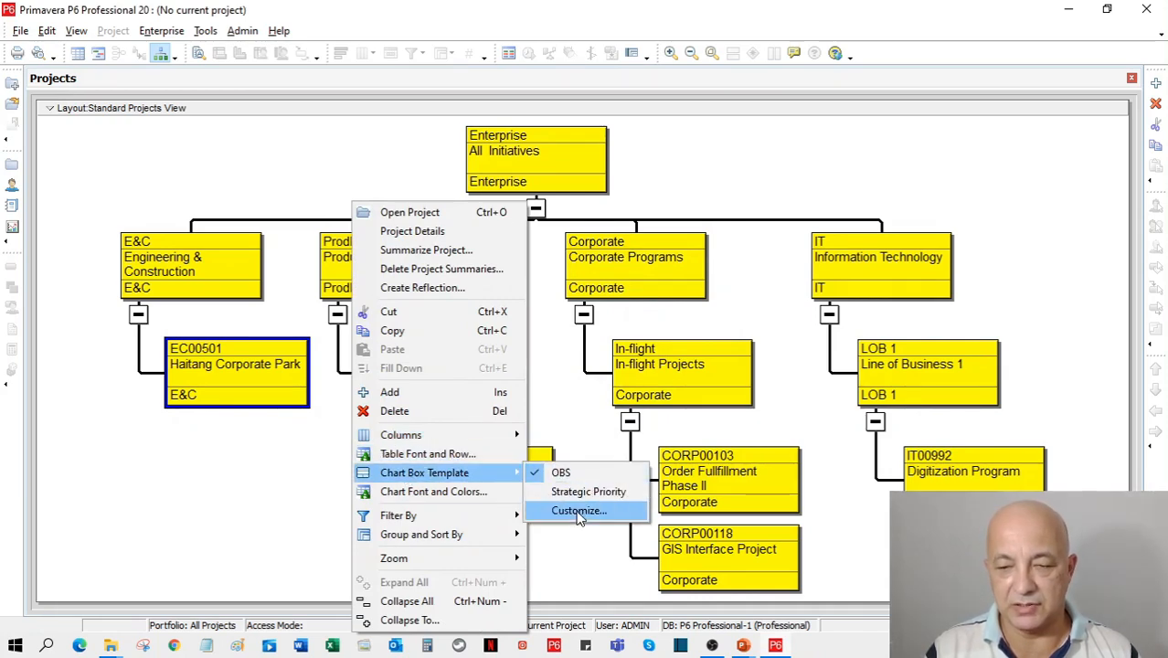
pyautogui.click(575, 511)
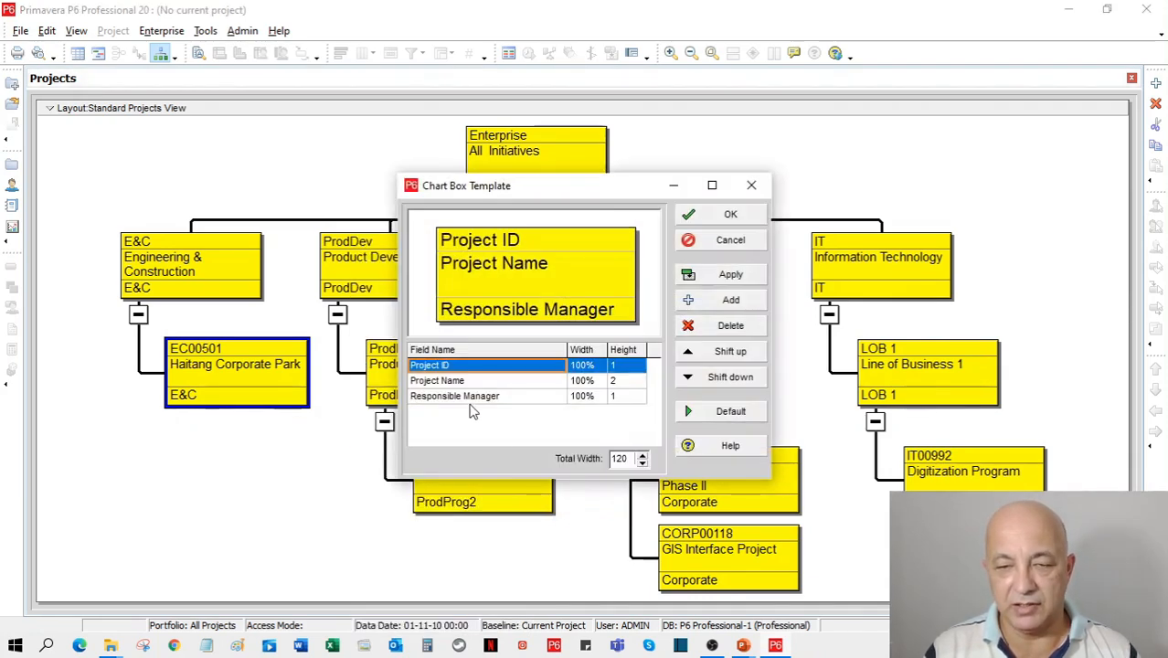
pyautogui.click(466, 398)
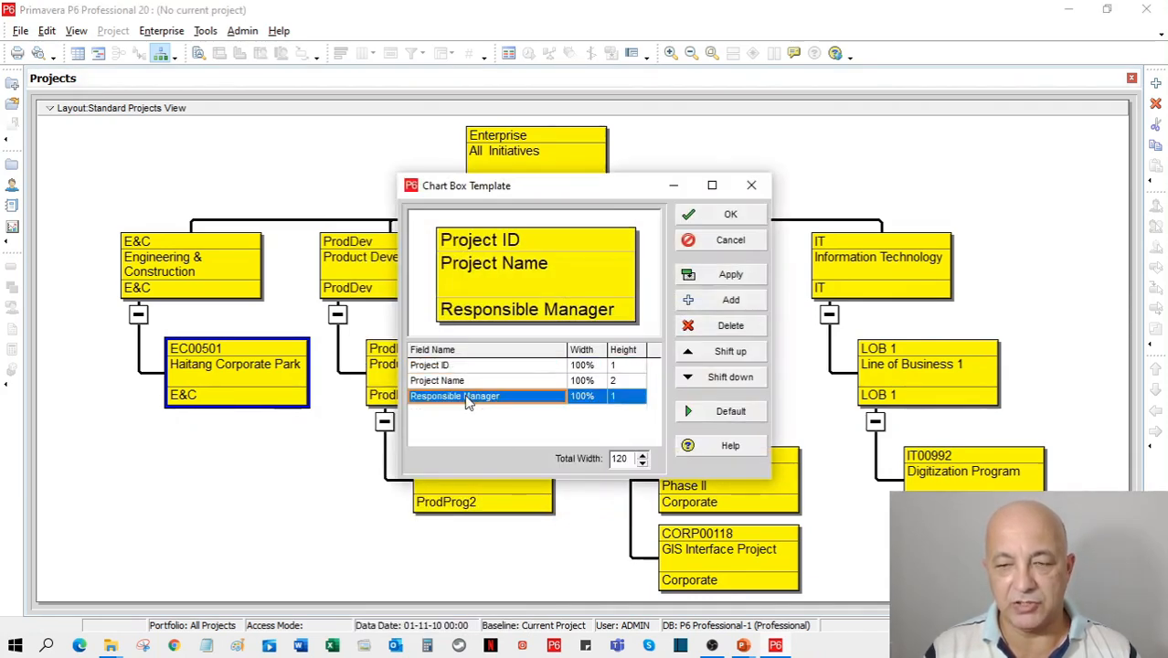
pyautogui.click(721, 326)
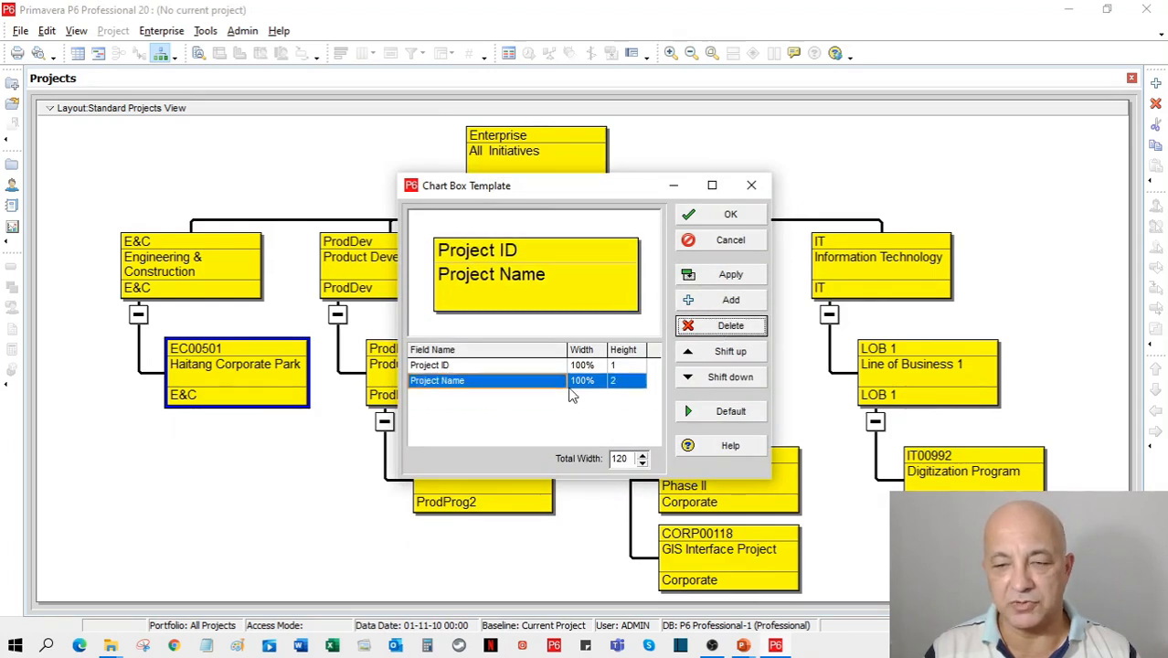
# Add the At Completion Total Cost field below Project Name in the chart box template and apply it to the chart.
pyautogui.click(709, 308)
pyautogui.click(511, 398)
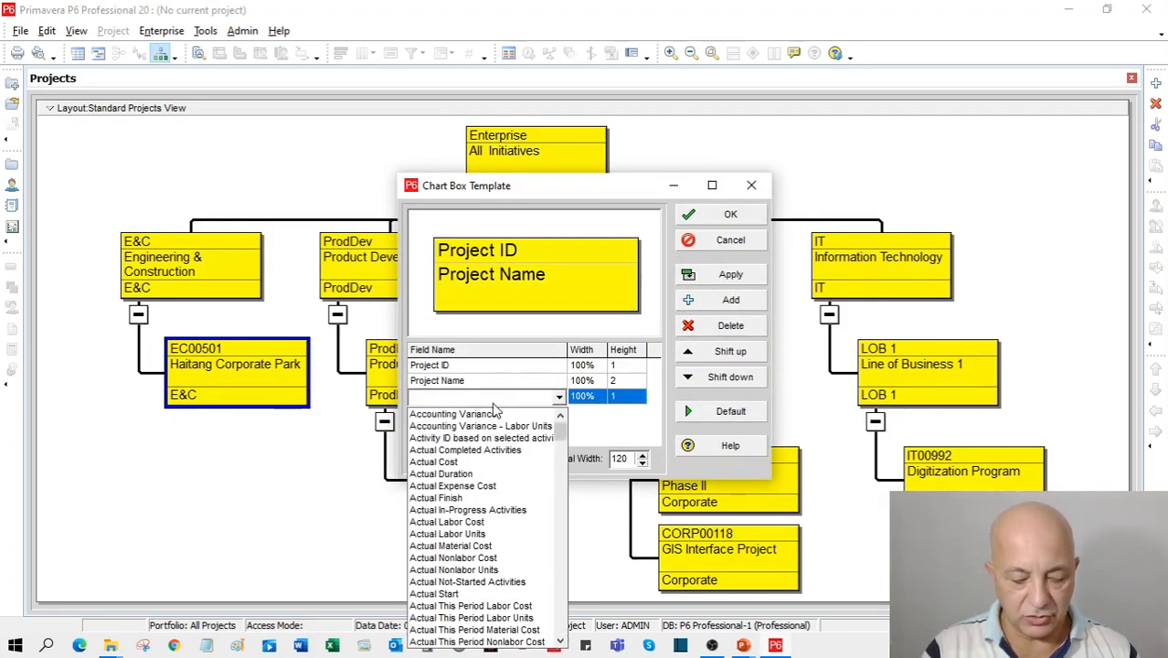
pyautogui.scroll(-1, 492, 403)
pyautogui.scroll(-1, 459, 509)
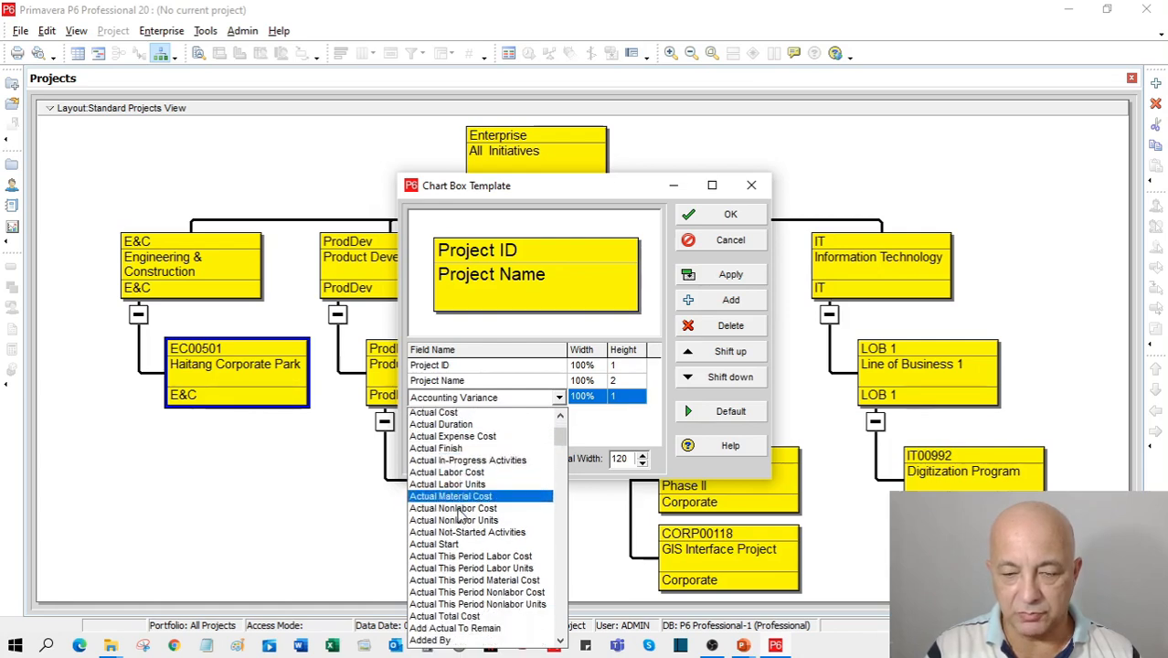
pyautogui.scroll(-4, 459, 517)
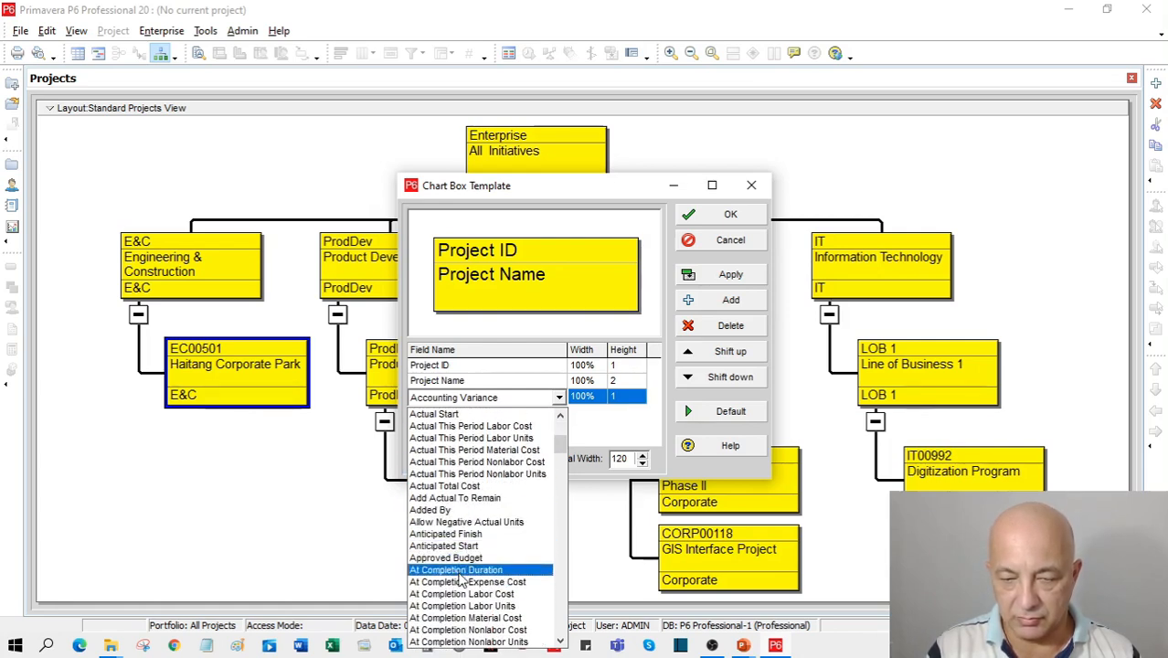
pyautogui.scroll(-1, 482, 621)
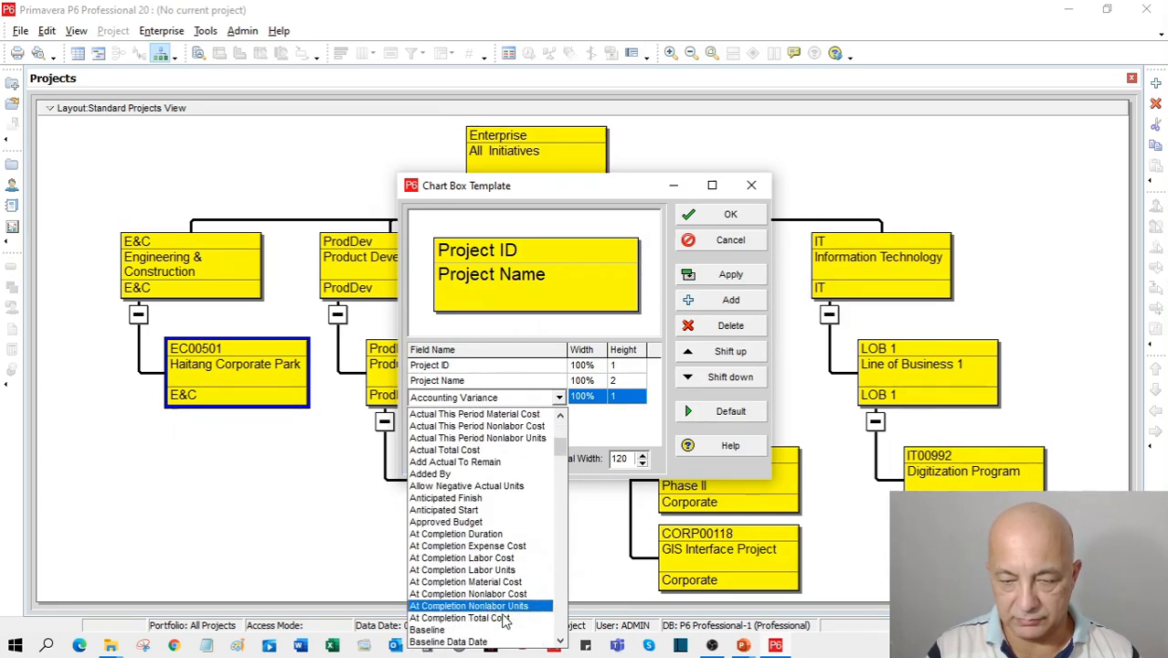
pyautogui.click(505, 618)
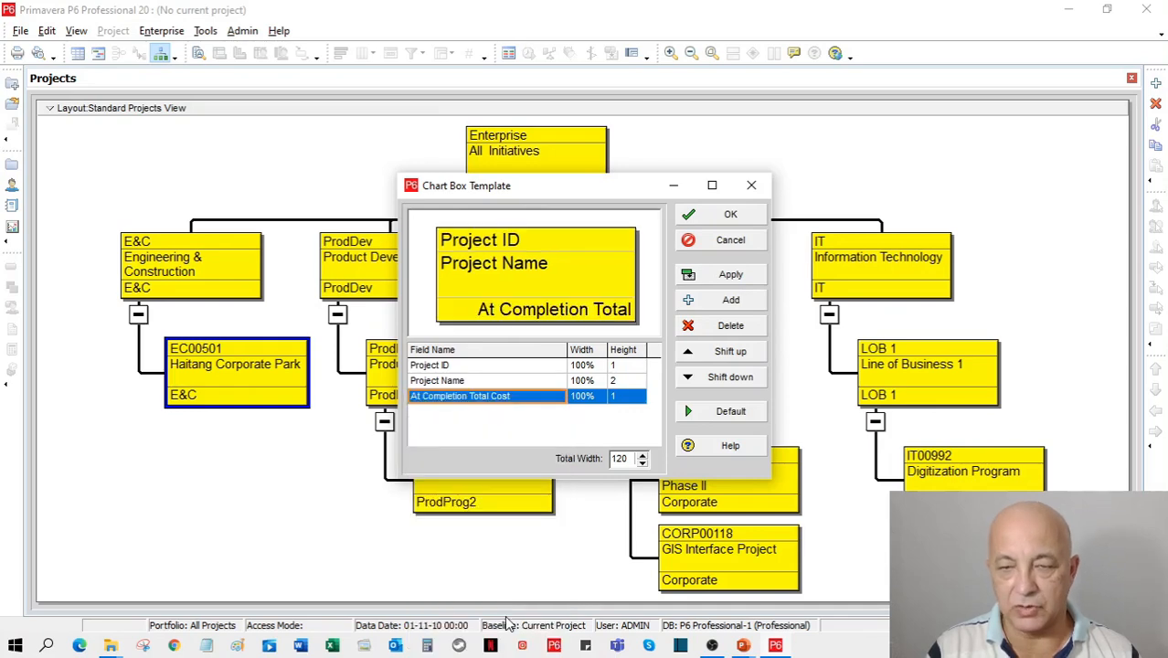
pyautogui.click(707, 276)
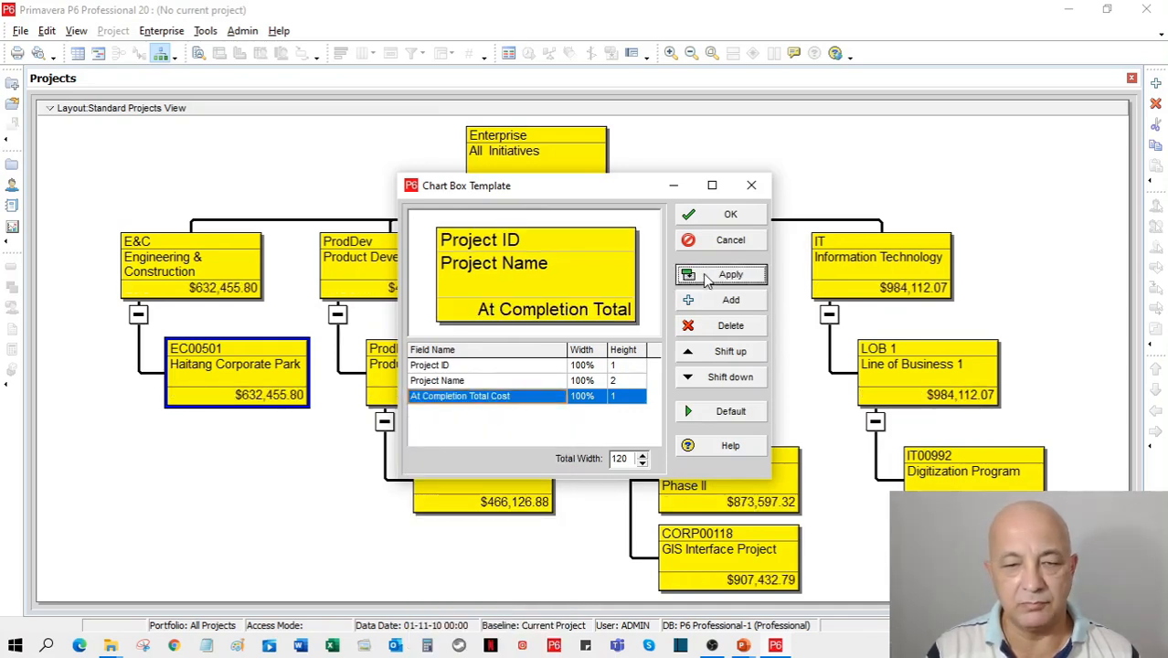
pyautogui.click(716, 220)
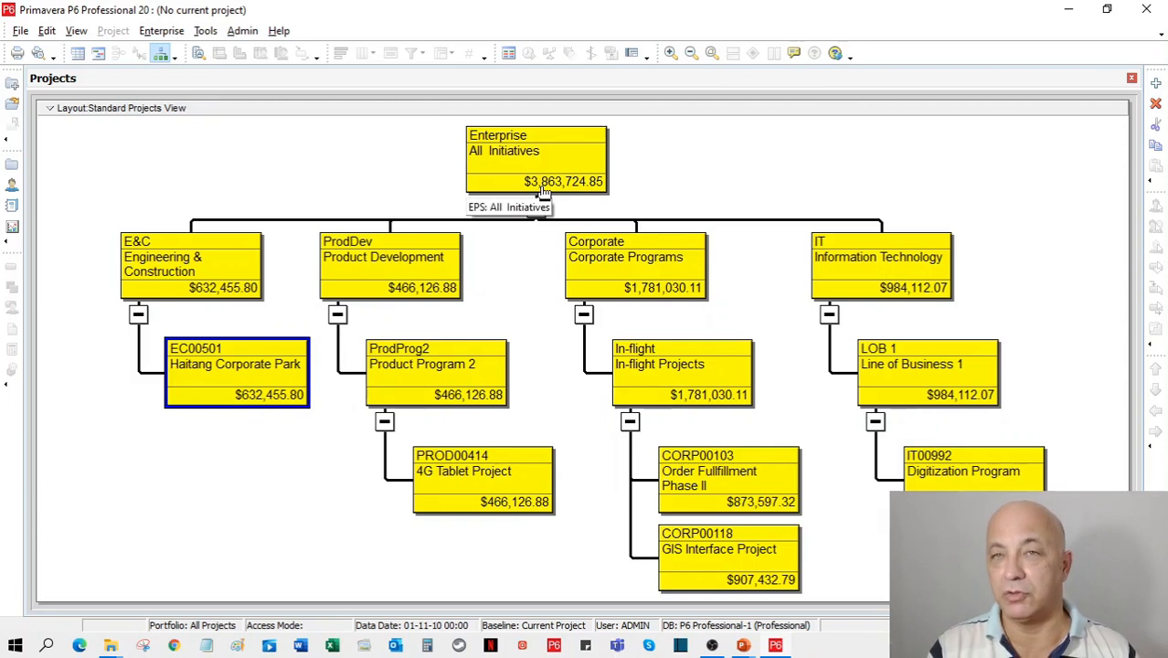
# Set the currency for viewing monetary values to Brazilian Real (BRL) in the user preferences.
pyautogui.click(46, 31)
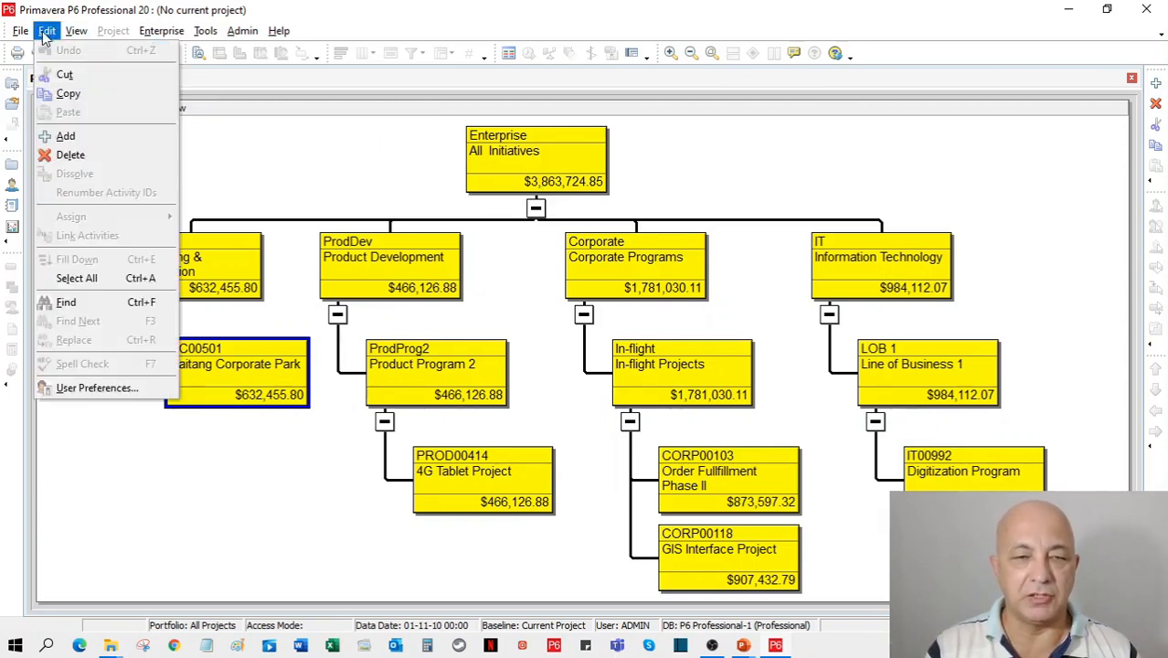
pyautogui.click(59, 388)
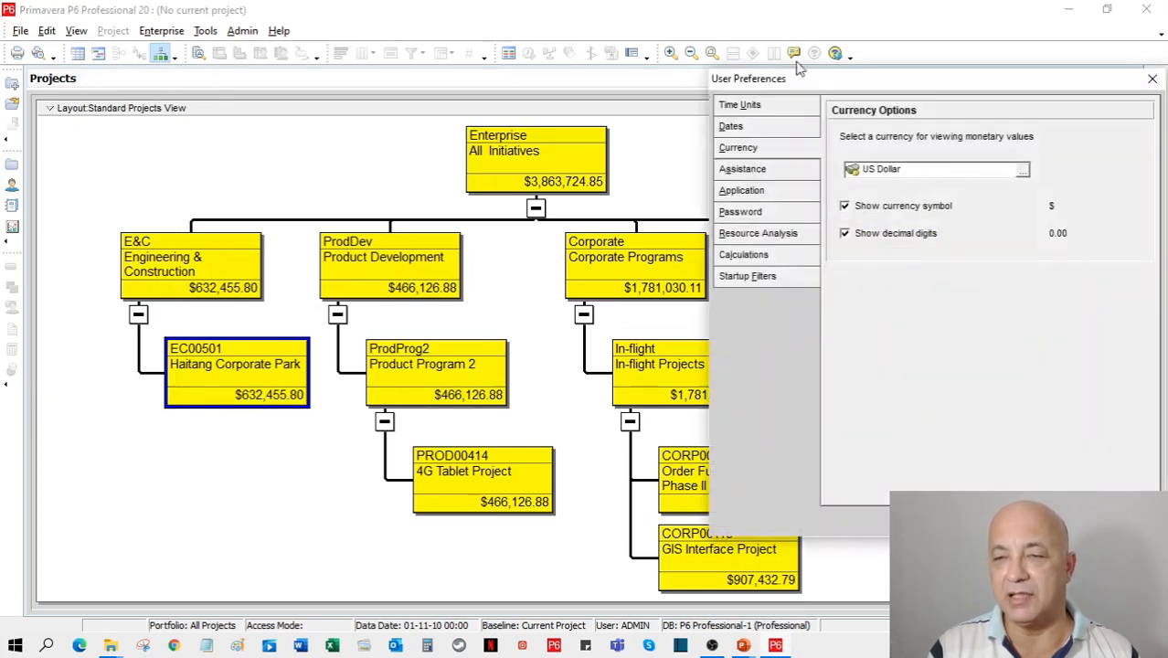
pyautogui.click(1022, 170)
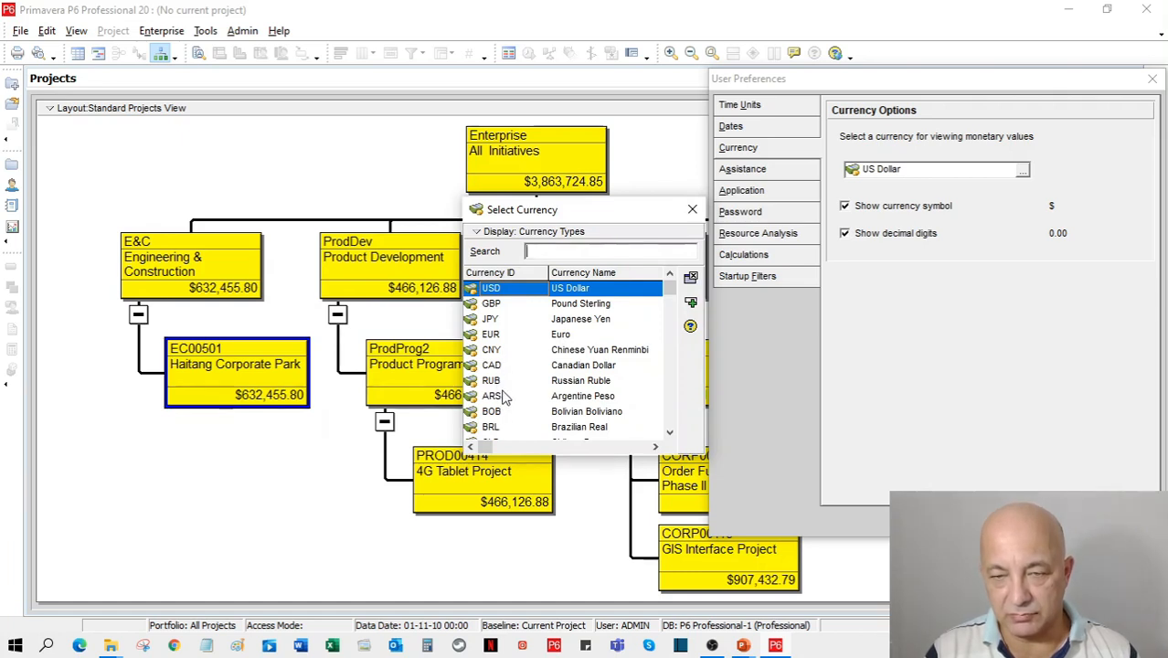
pyautogui.click(501, 336)
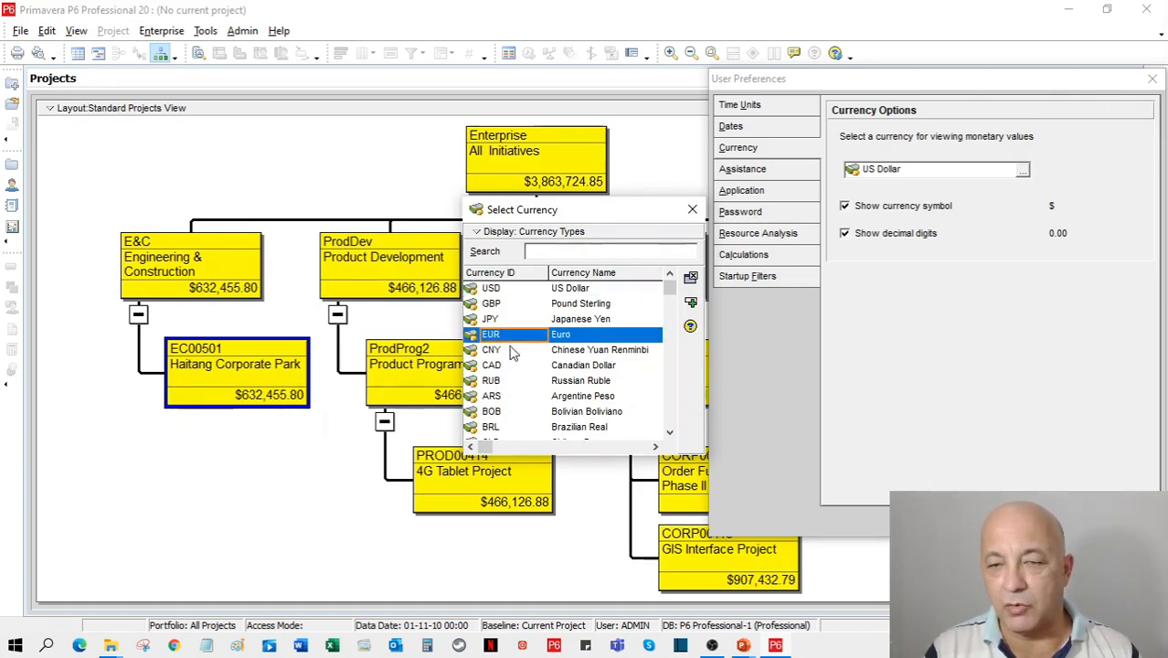
pyautogui.scroll(-1, 514, 361)
pyautogui.click(512, 380)
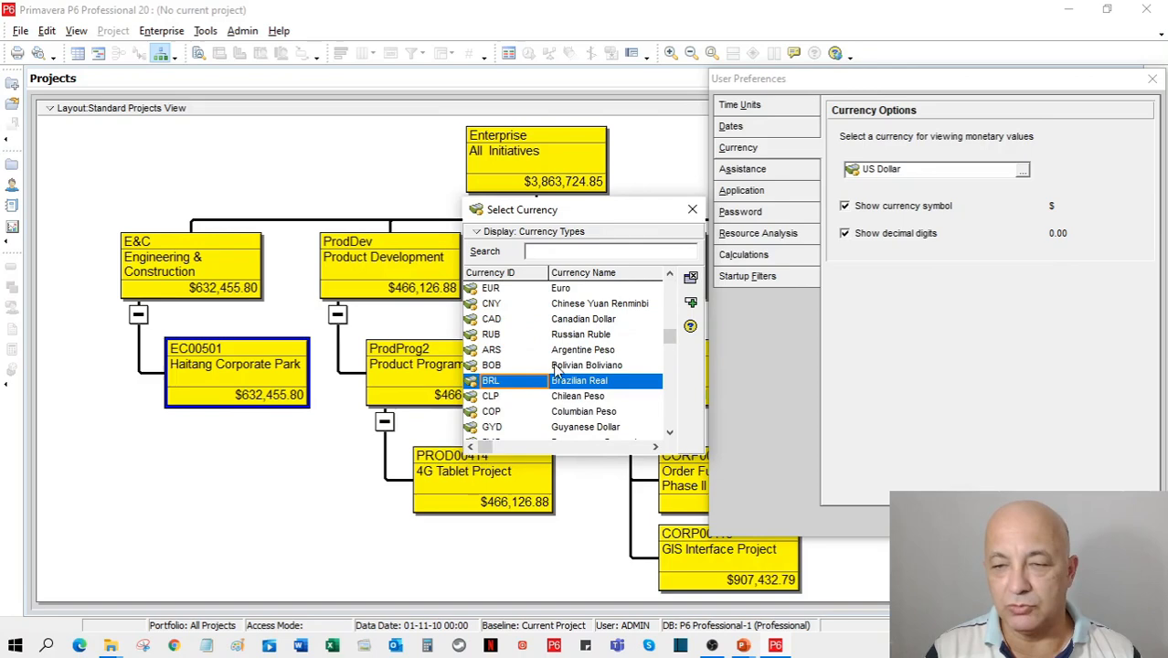
pyautogui.click(691, 303)
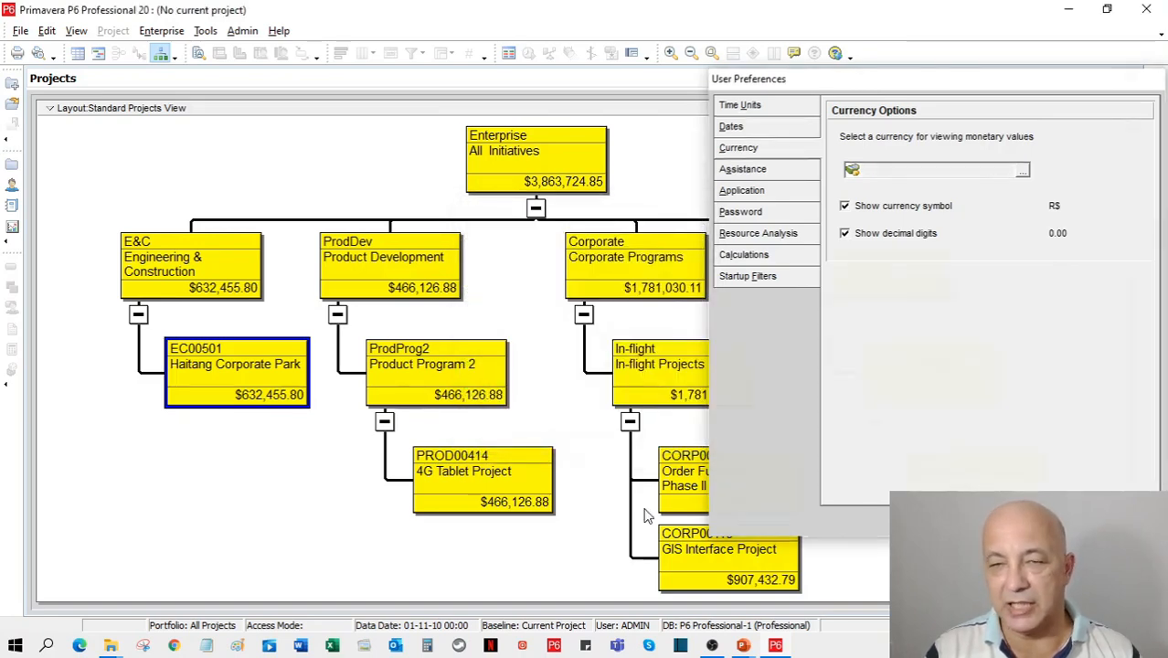
pyautogui.press('Escape')
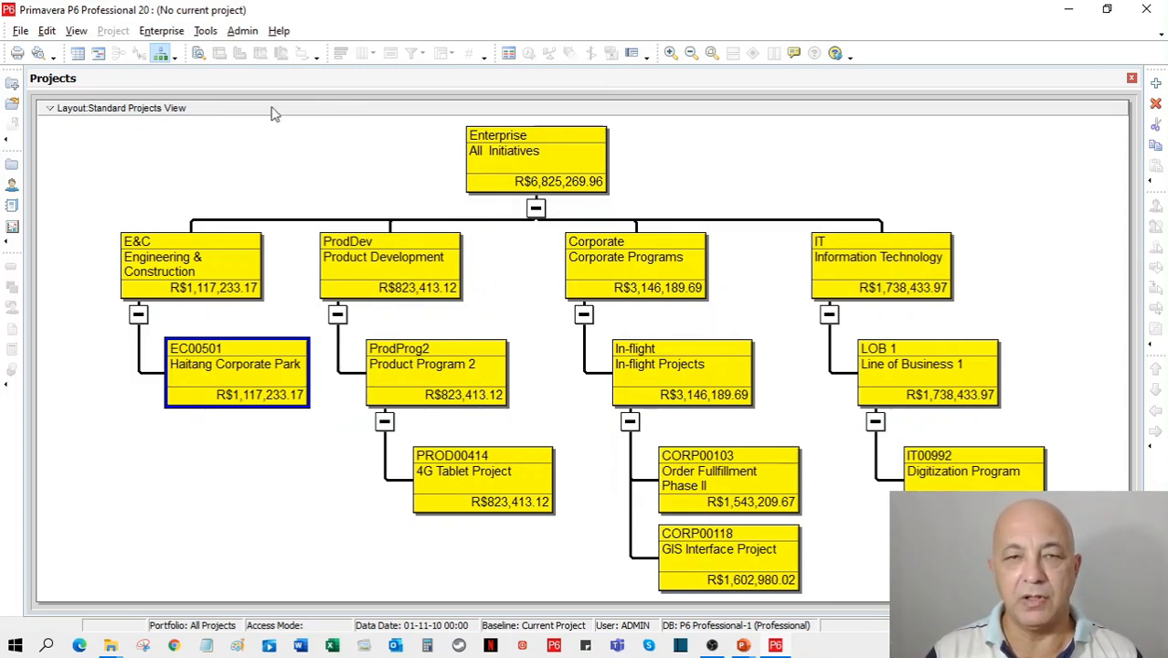
# Show the project details and examine the general information of All Initiatives, Engineering & Construction and Haitang Corporate Park.
pyautogui.click(198, 52)
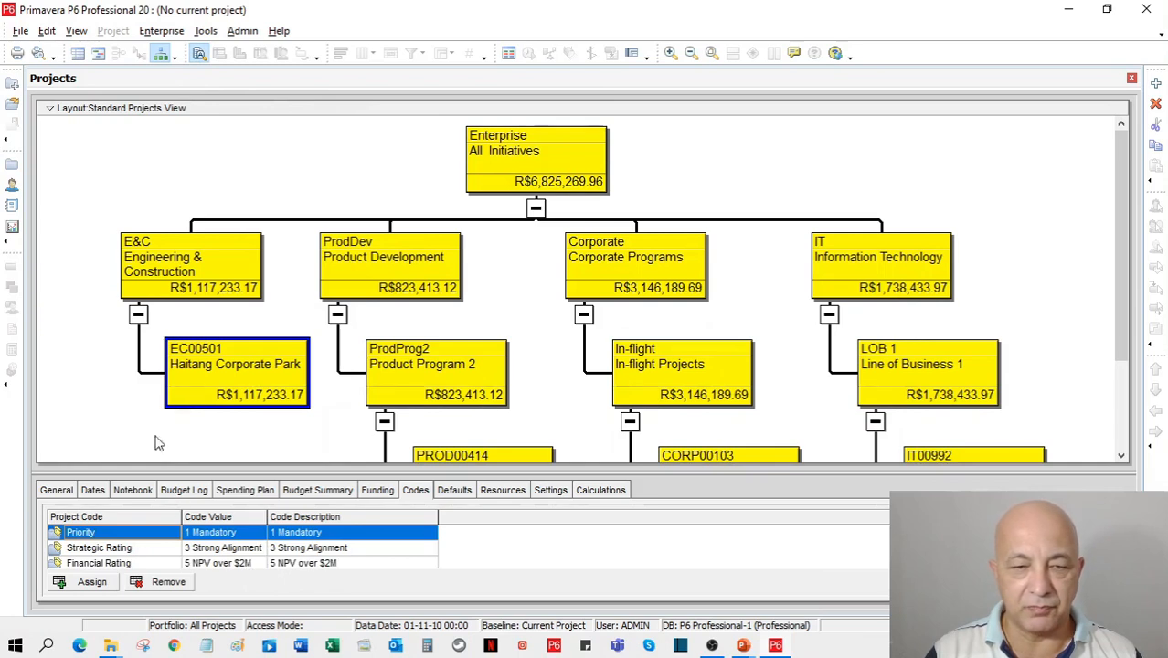
pyautogui.click(536, 149)
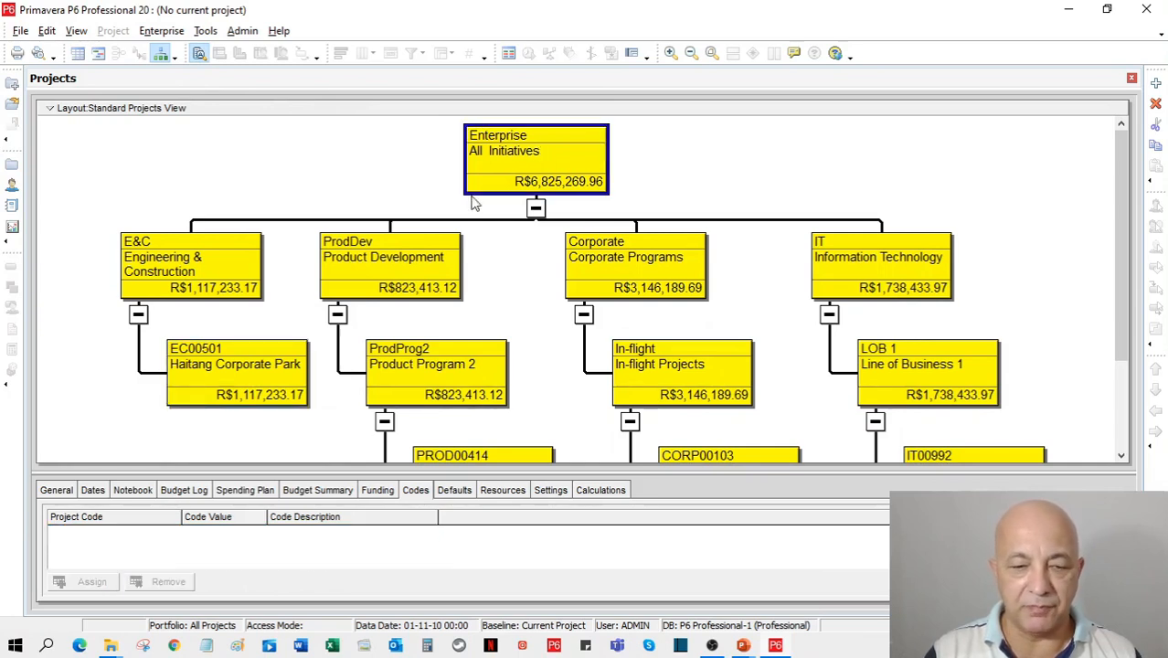
pyautogui.click(55, 492)
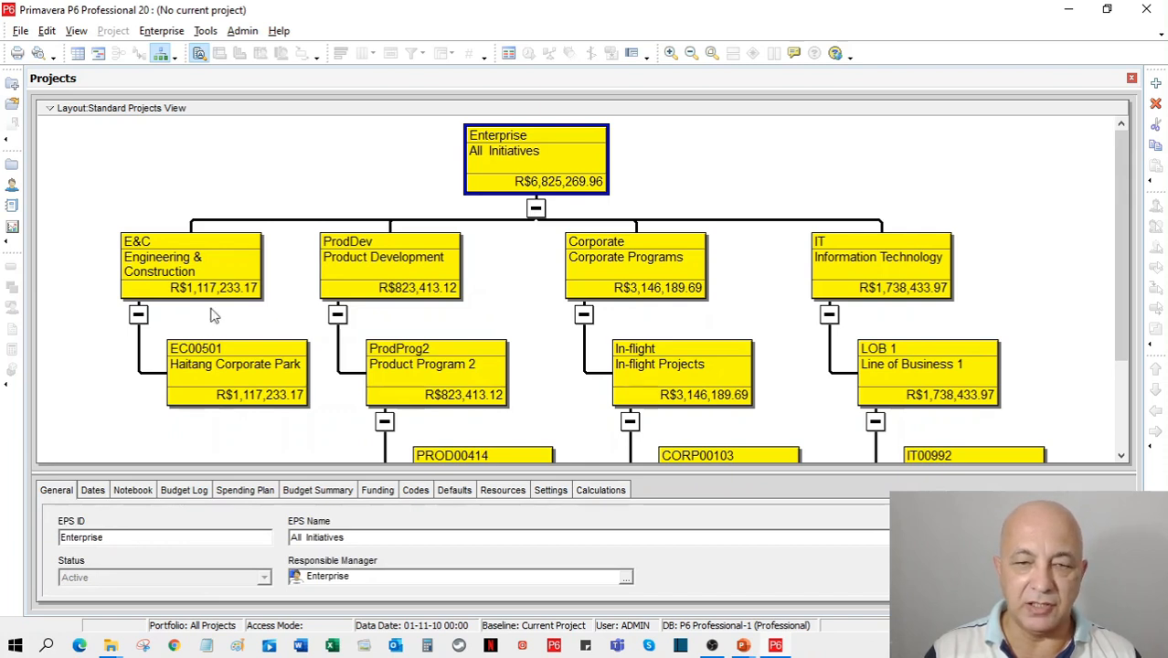
pyautogui.click(184, 276)
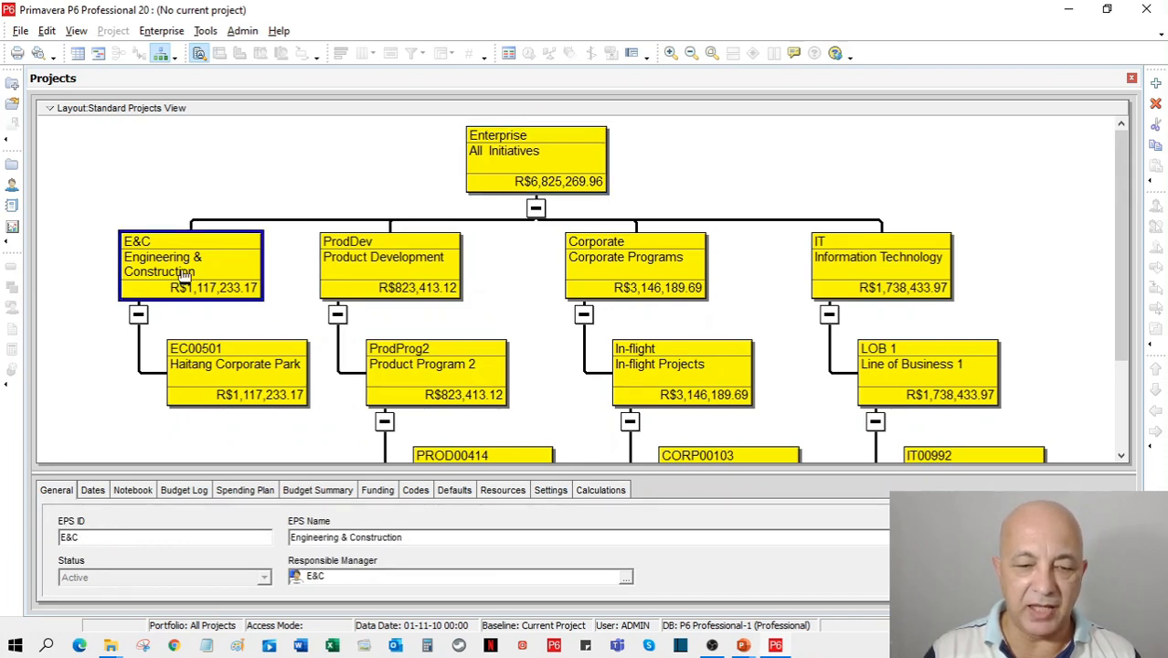
pyautogui.click(219, 377)
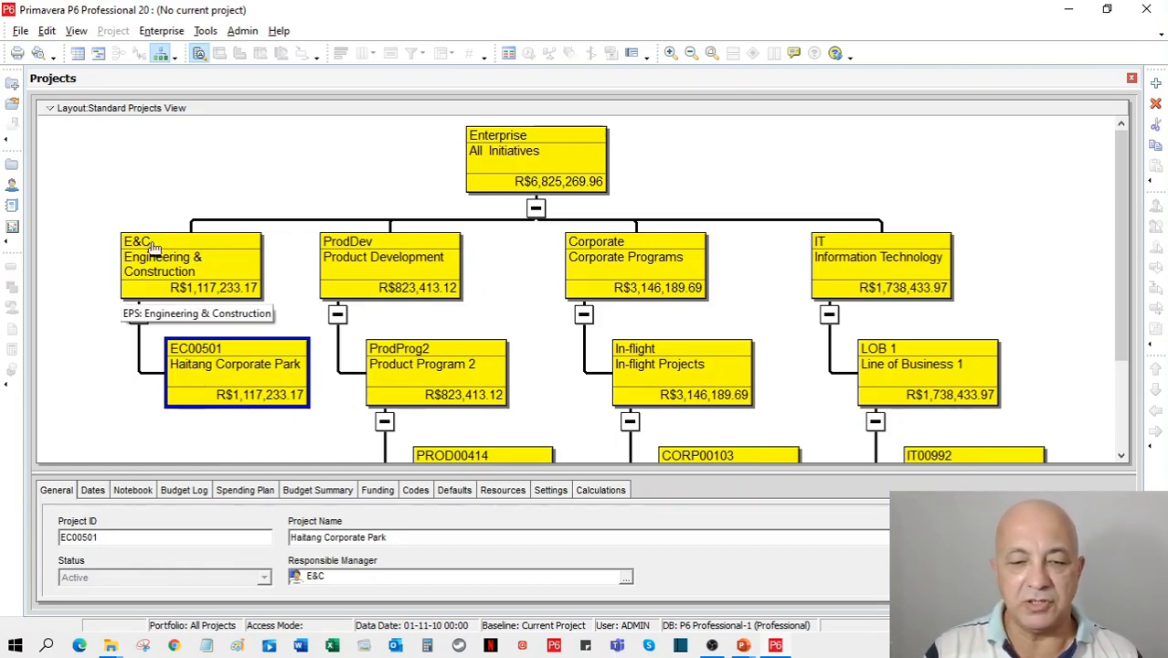
# Switch to the PowerPoint slide show to review the list of multi-project tools, and return to Primavera P6.
pyautogui.click(746, 647)
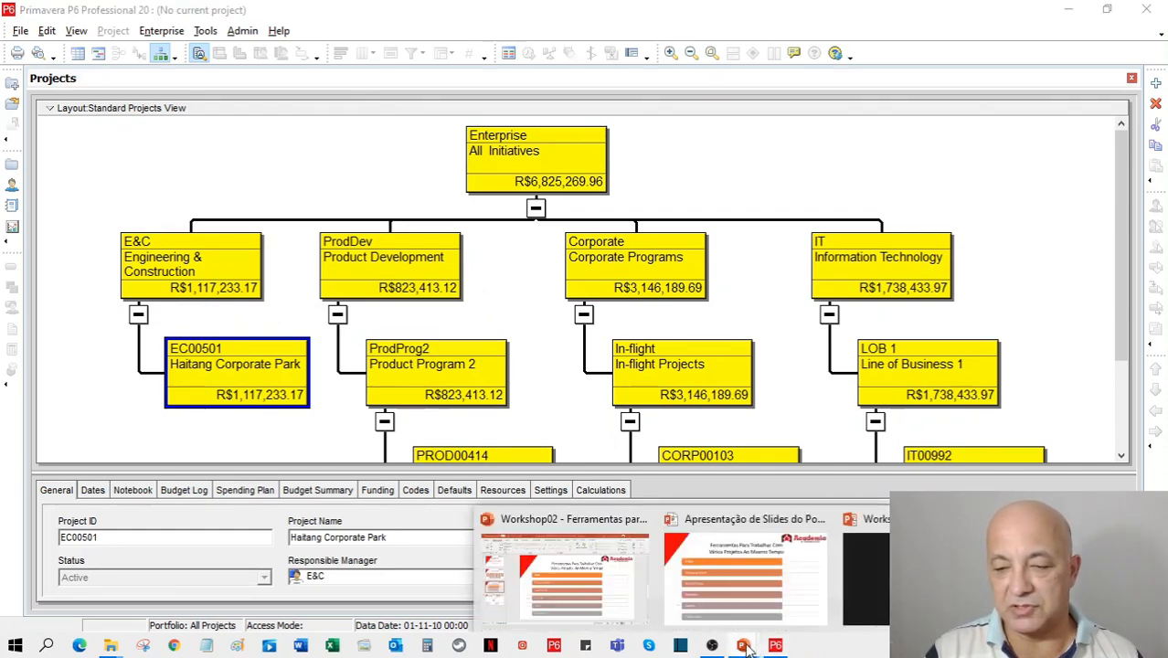
pyautogui.click(708, 596)
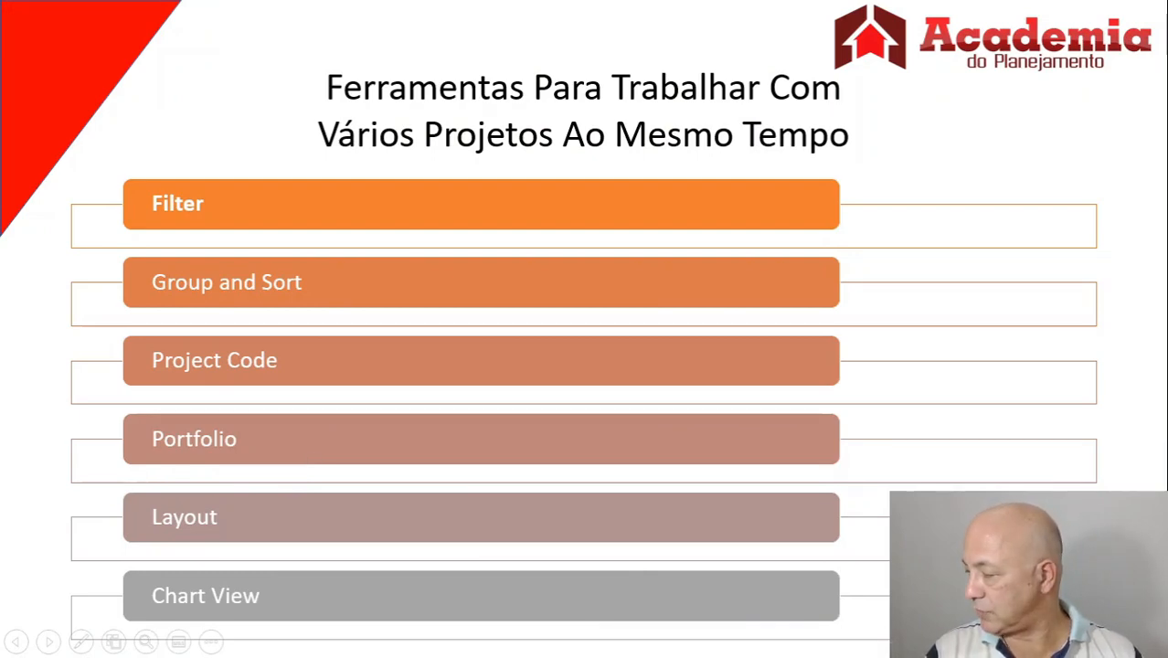
pyautogui.hotkey('alt', 'Tab')
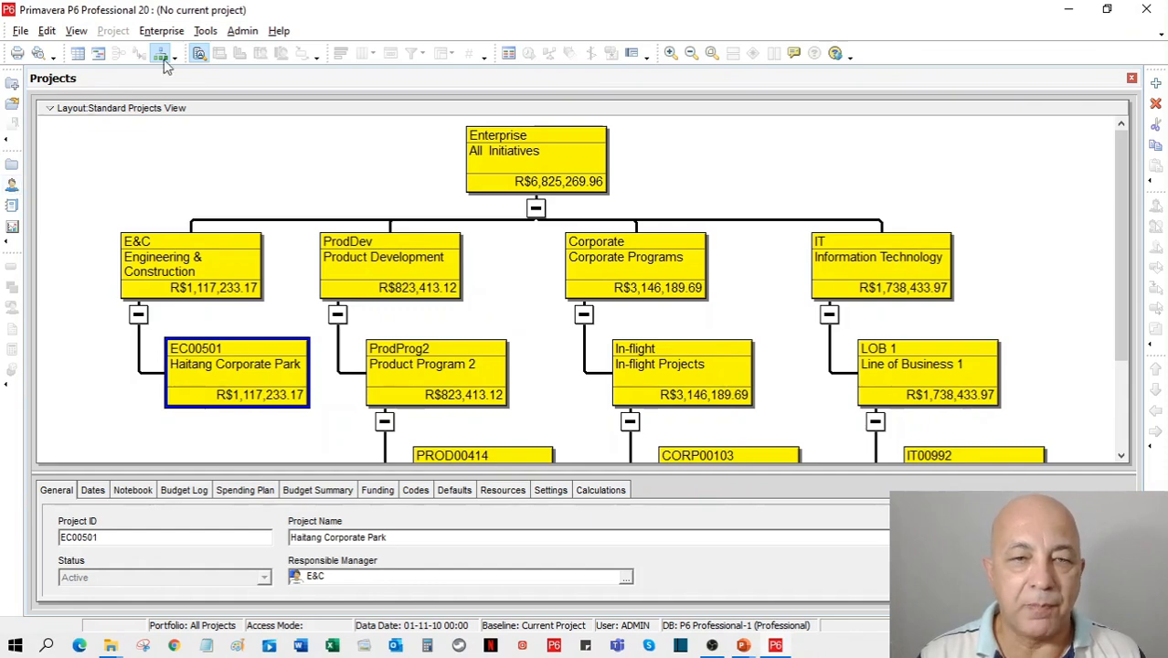
# Display the projects as a table with the Gantt chart and widen the table area to fit the At Completion Total Cost column.
pyautogui.click(78, 55)
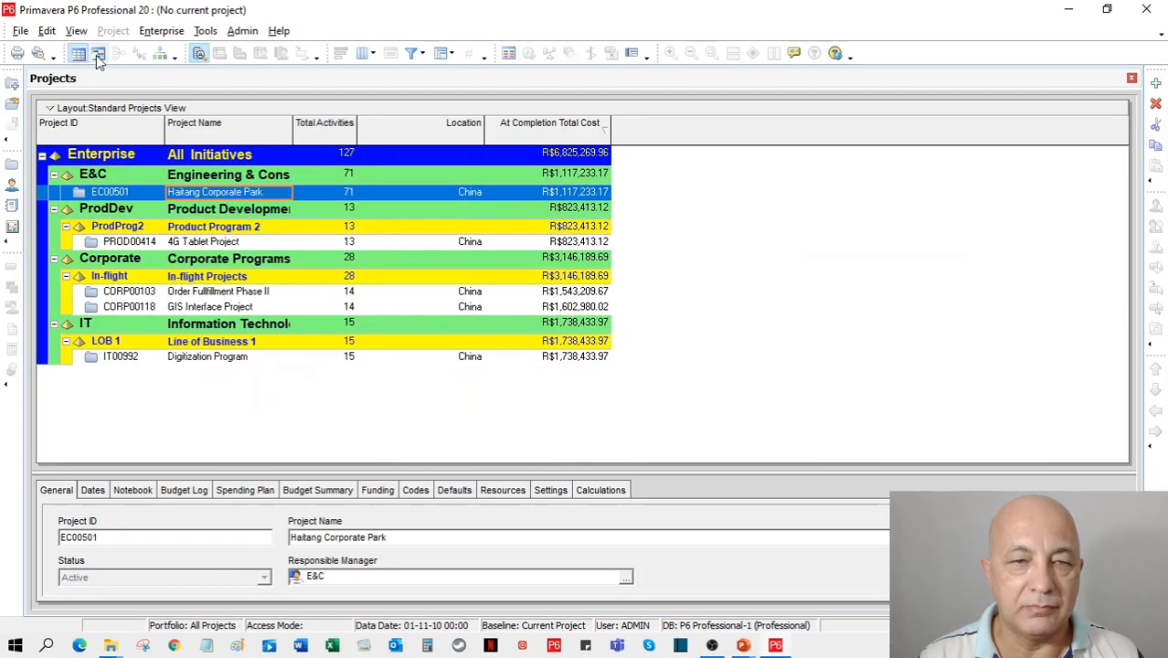
pyautogui.click(98, 55)
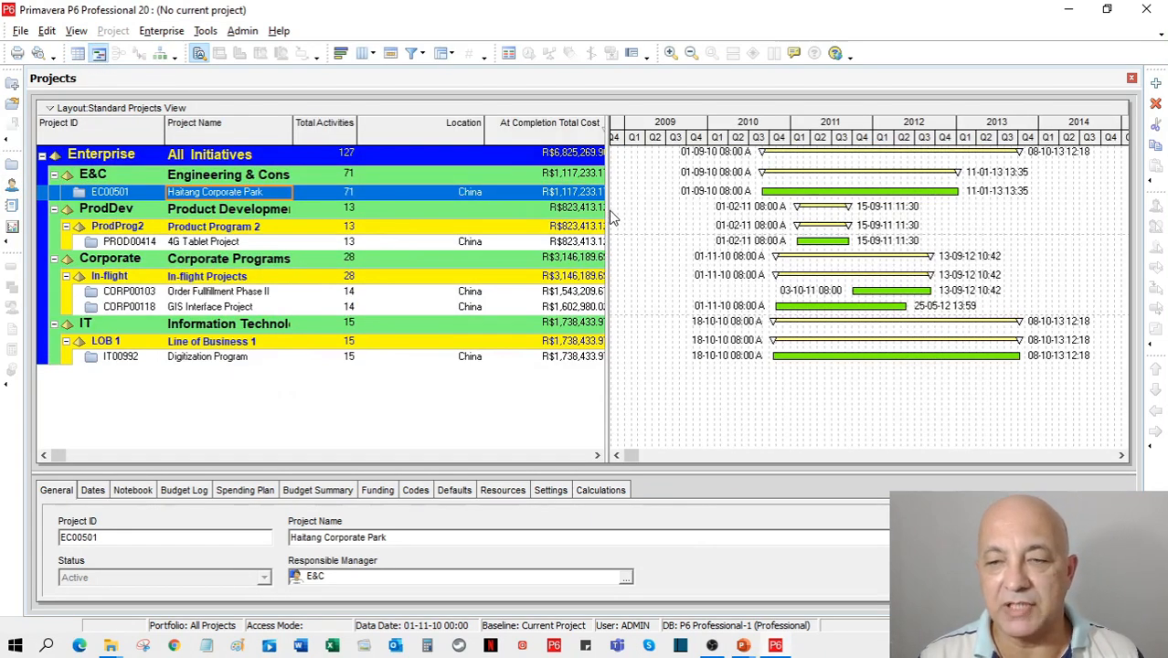
pyautogui.moveTo(608, 216); pyautogui.dragTo(666, 211)
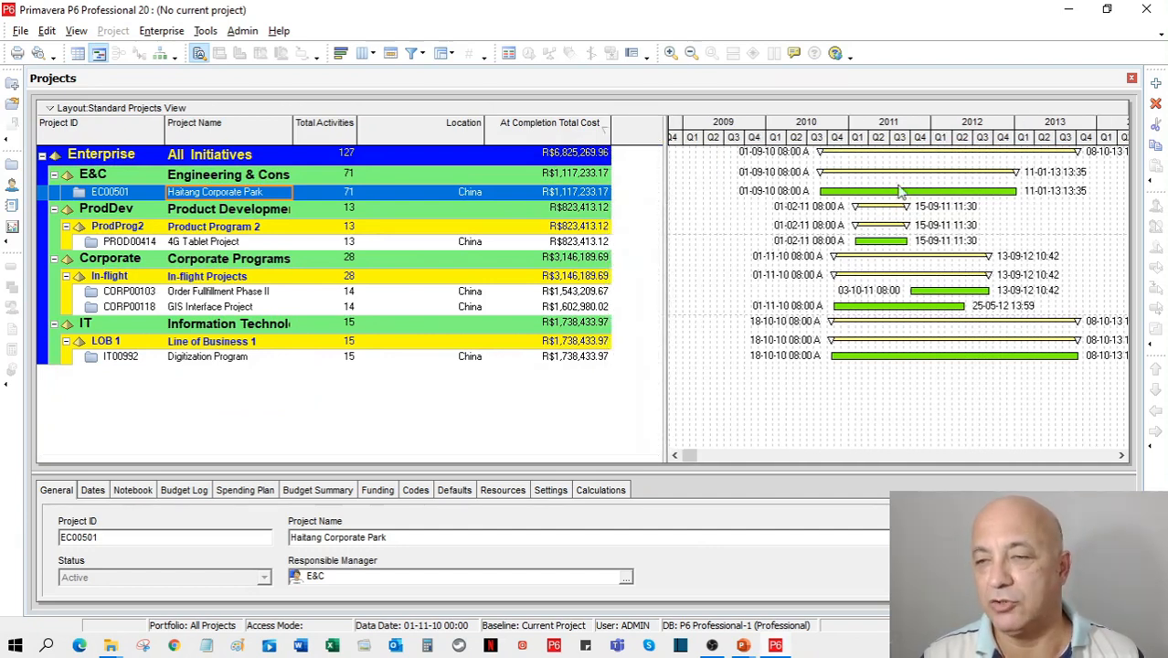
# Save the current layout as "#Projetos da China com valor total", available to the current user.
pyautogui.click(55, 107)
pyautogui.moveTo(80, 127)
pyautogui.click(233, 165)
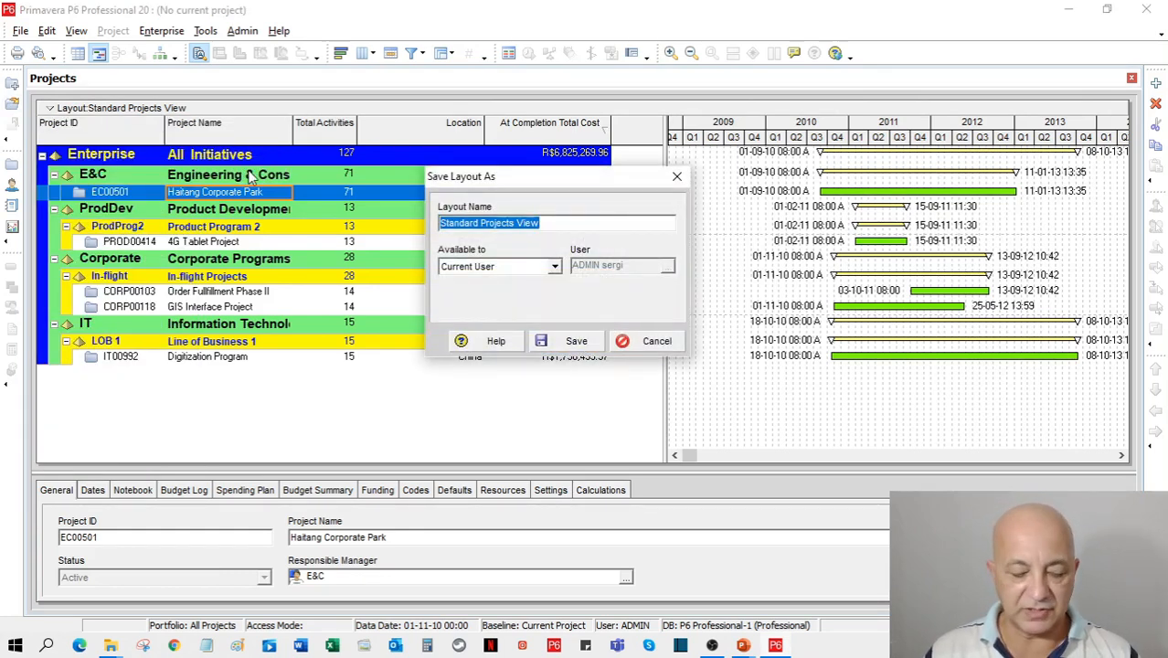
pyautogui.write('#')
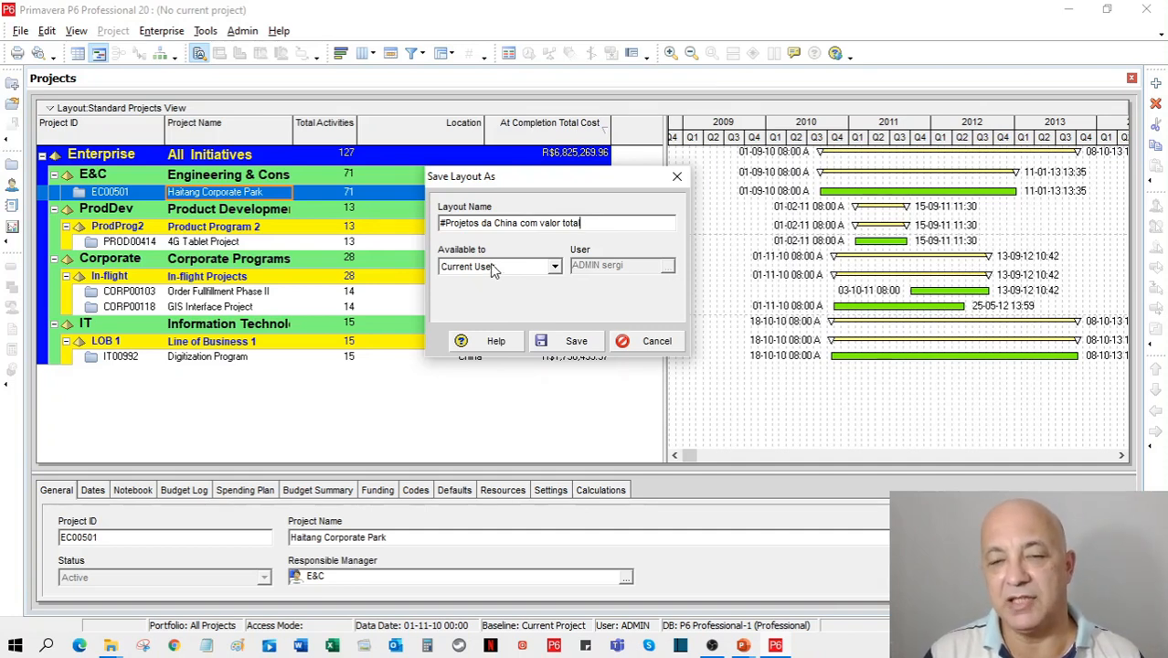
pyautogui.click(561, 341)
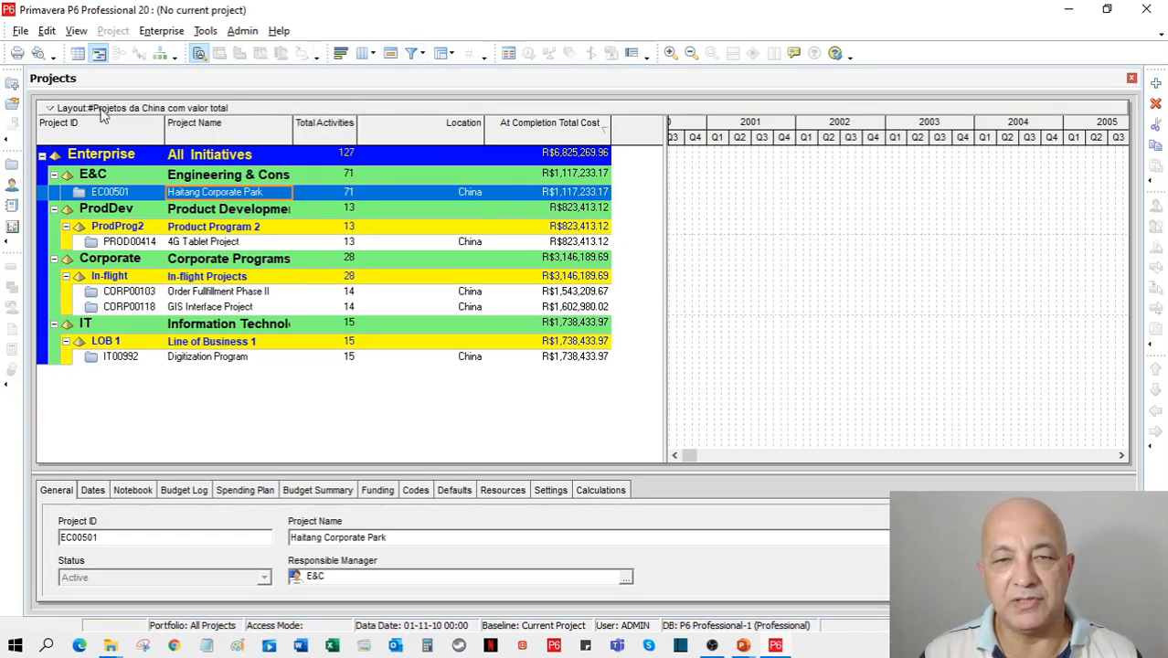
# Remove the EPS grouping from the projects by setting the first Group By level to <None>.
pyautogui.click(441, 53)
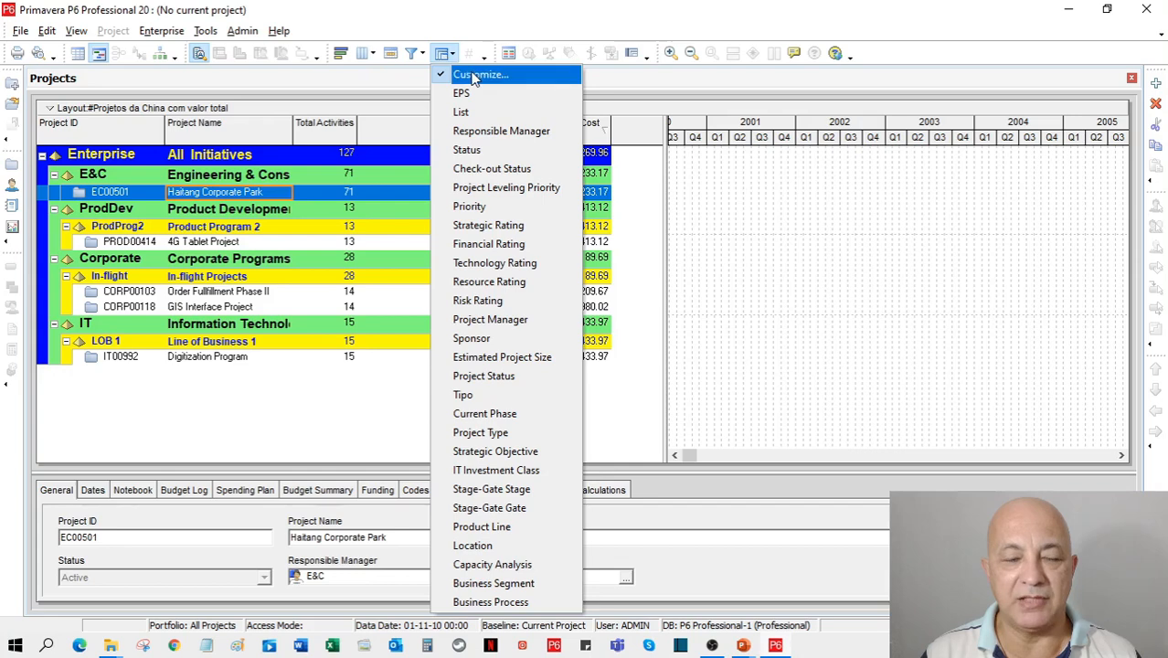
pyautogui.click(474, 75)
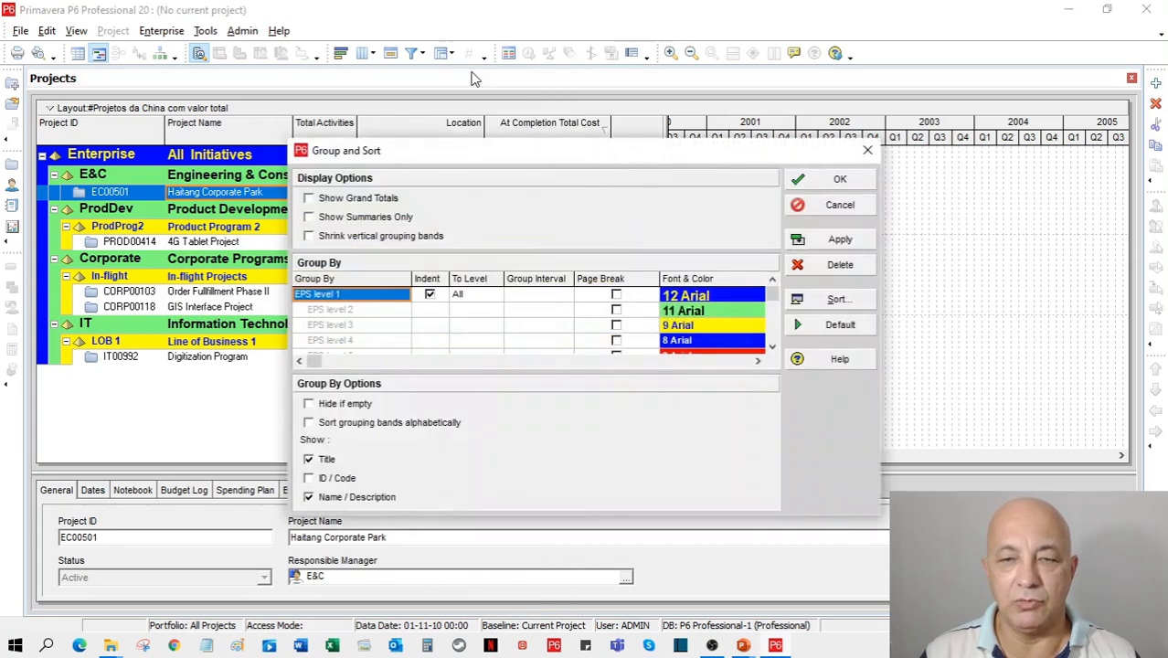
pyautogui.moveTo(450, 149); pyautogui.dragTo(542, 78)
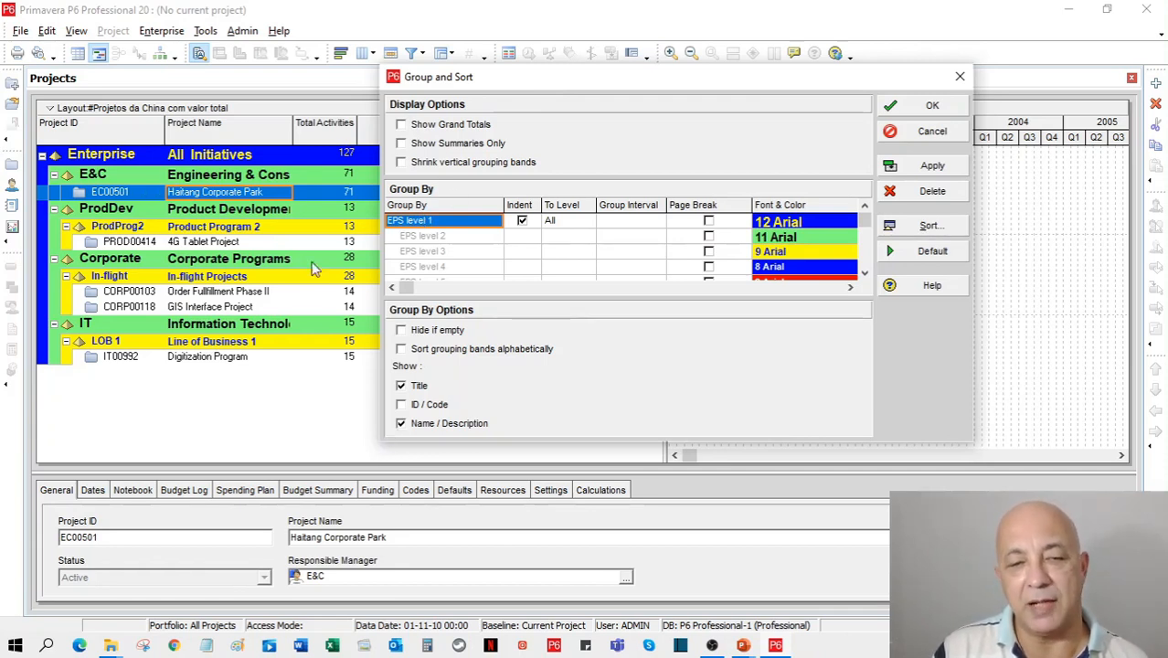
pyautogui.click(421, 222)
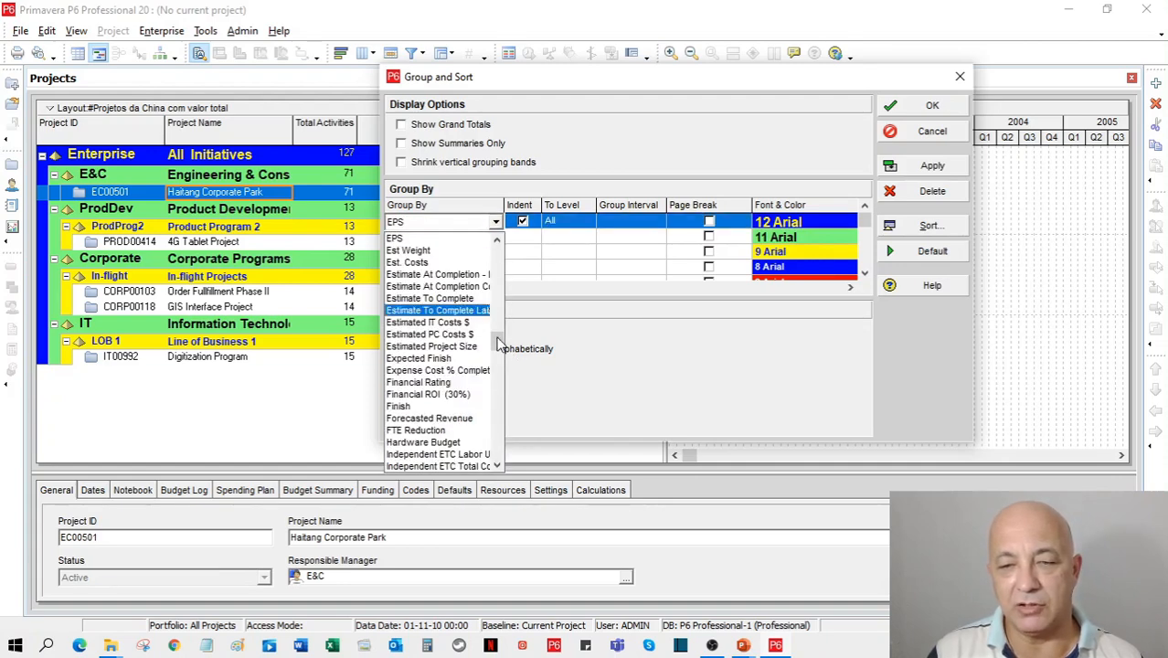
pyautogui.moveTo(496, 339); pyautogui.dragTo(497, 247)
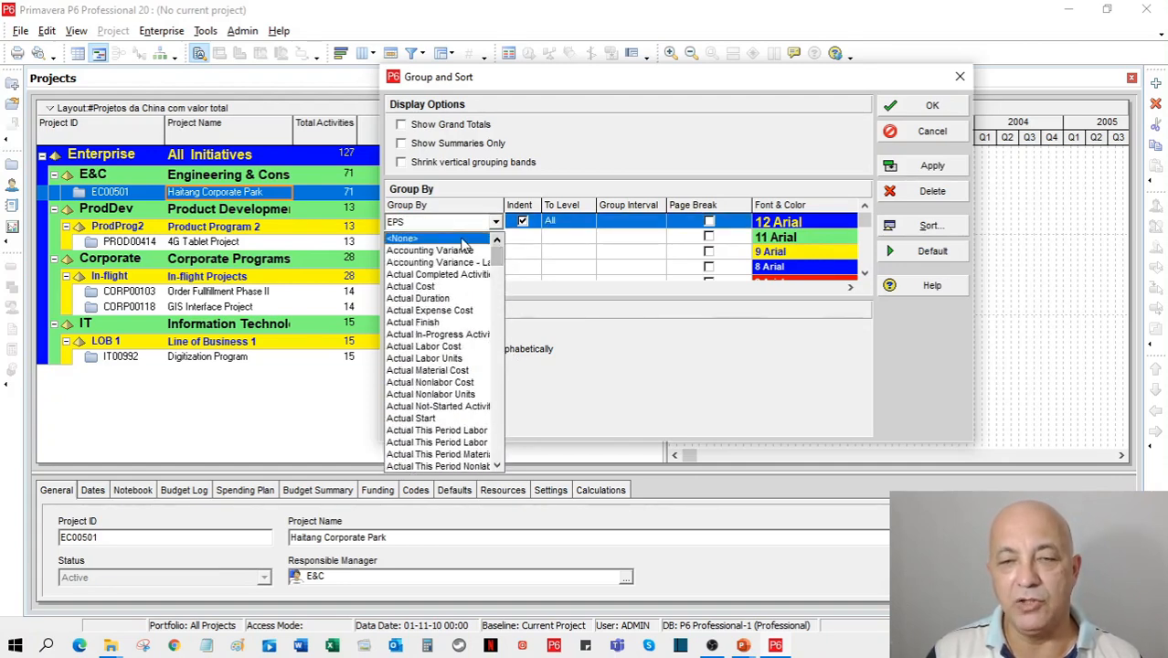
pyautogui.click(463, 241)
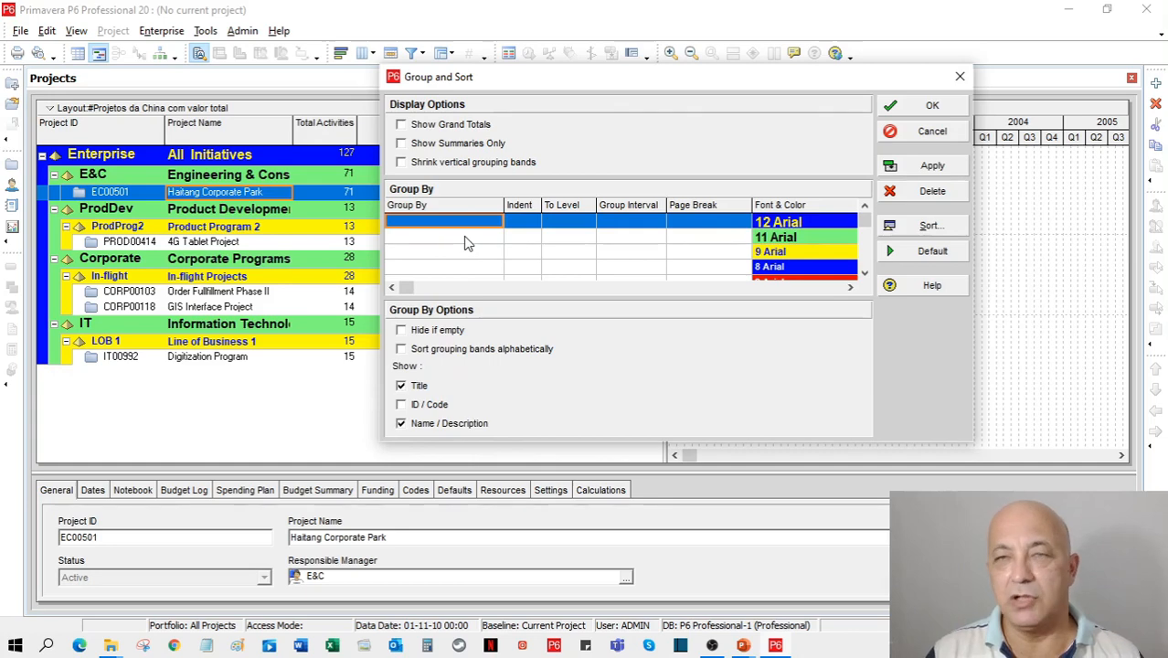
pyautogui.click(902, 107)
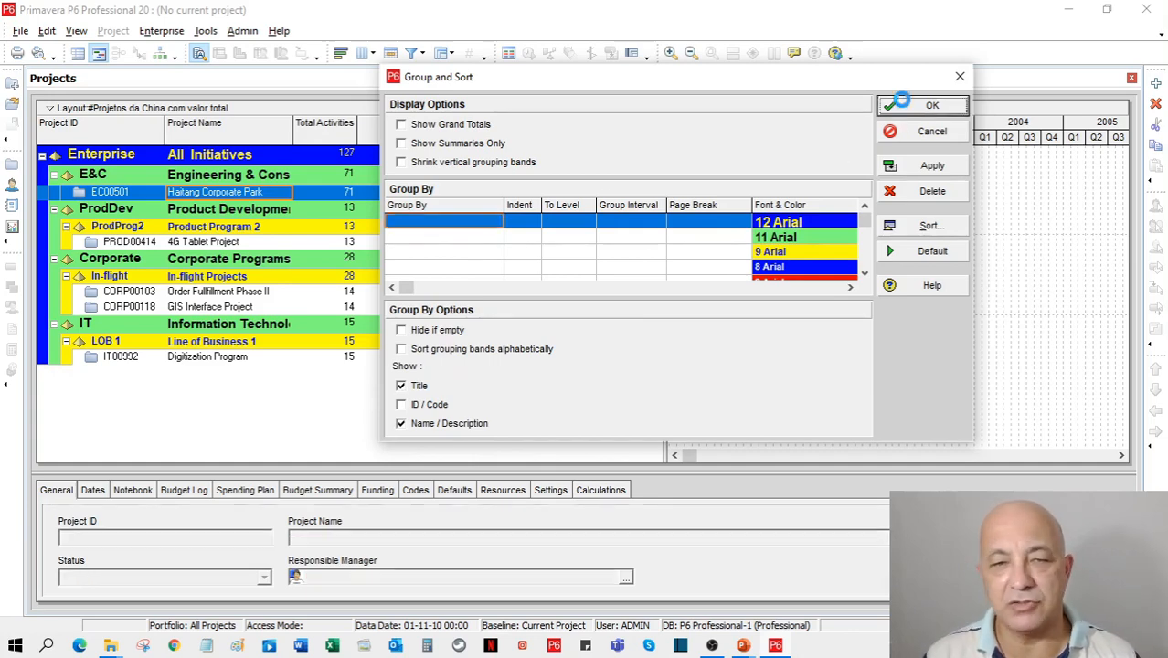
# Select Order Fullfillment Phase II and rescale the Gantt timescale to show all project bars by year and quarter.
pyautogui.click(190, 186)
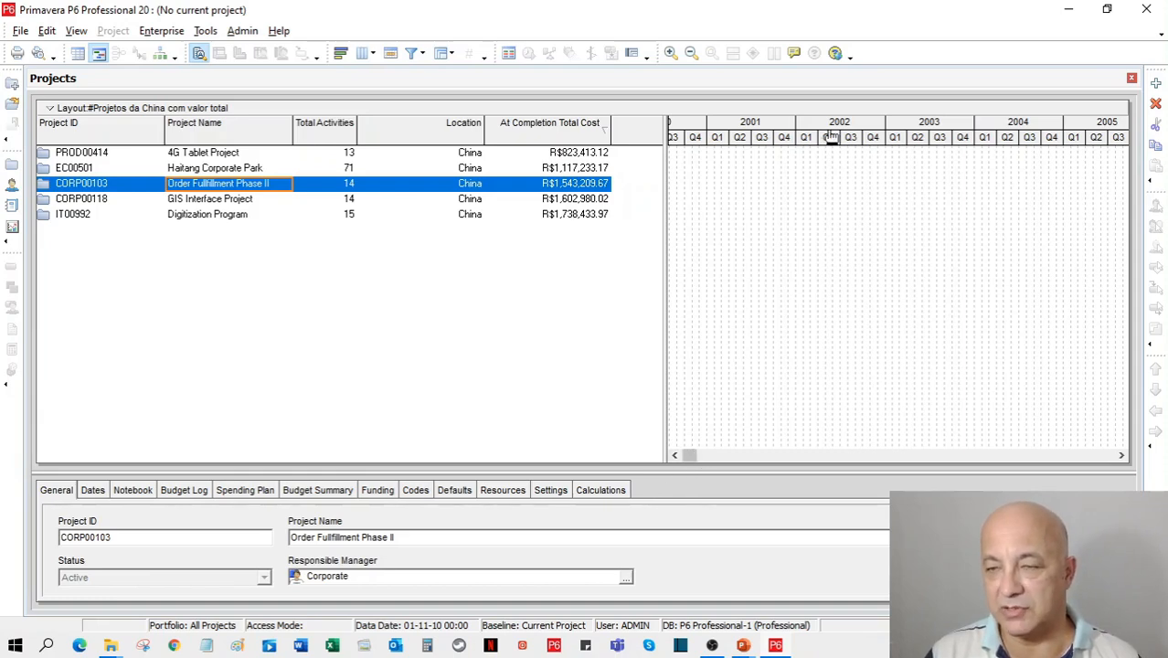
pyautogui.moveTo(811, 132); pyautogui.dragTo(716, 133)
pyautogui.moveTo(1039, 144); pyautogui.dragTo(978, 123)
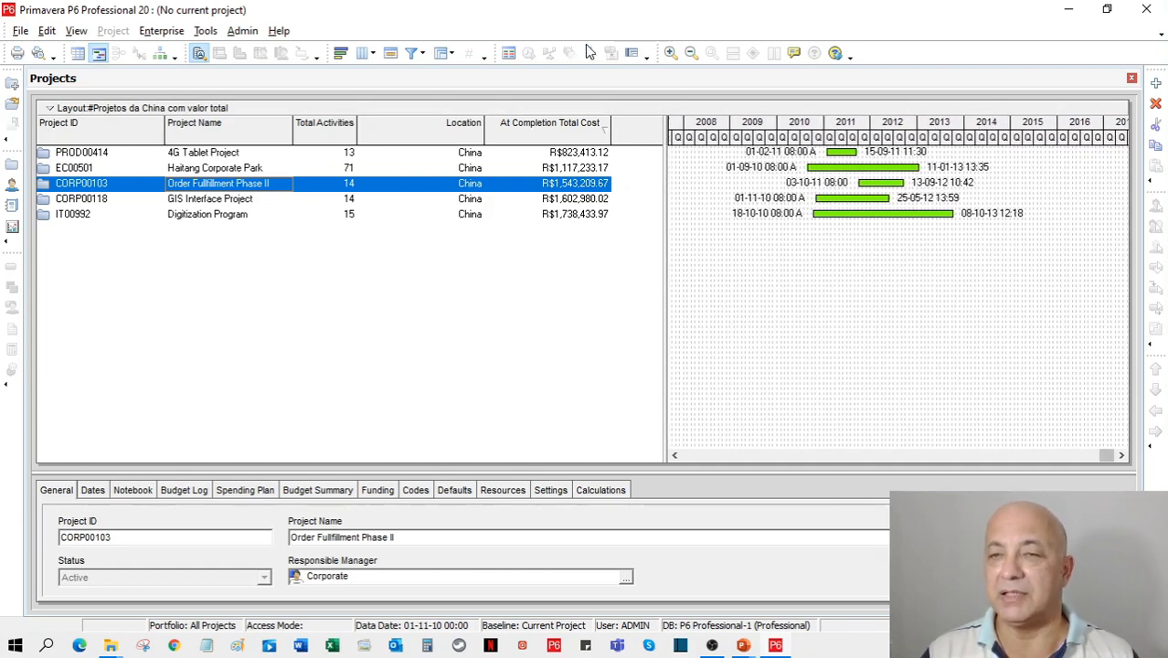
pyautogui.click(669, 54)
pyautogui.moveTo(720, 131); pyautogui.dragTo(878, 144)
# Zoom the Gantt timescale in step by step from quarters through months, weeks and days down to hours.
pyautogui.click(670, 54)
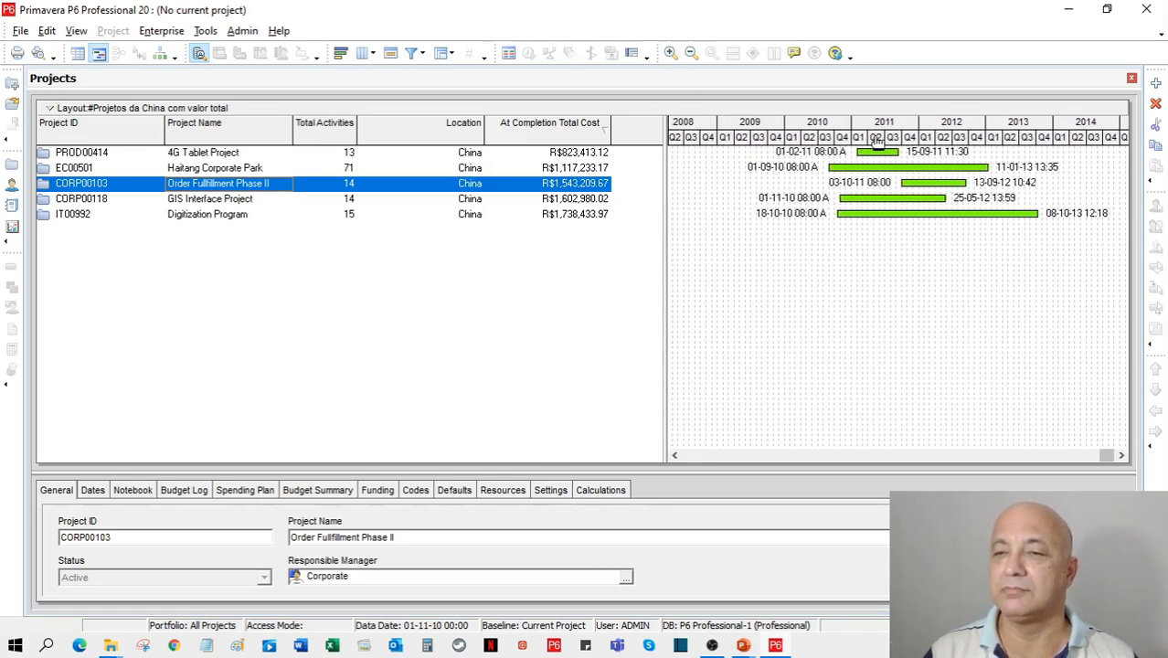
pyautogui.click(669, 54)
pyautogui.click(670, 54)
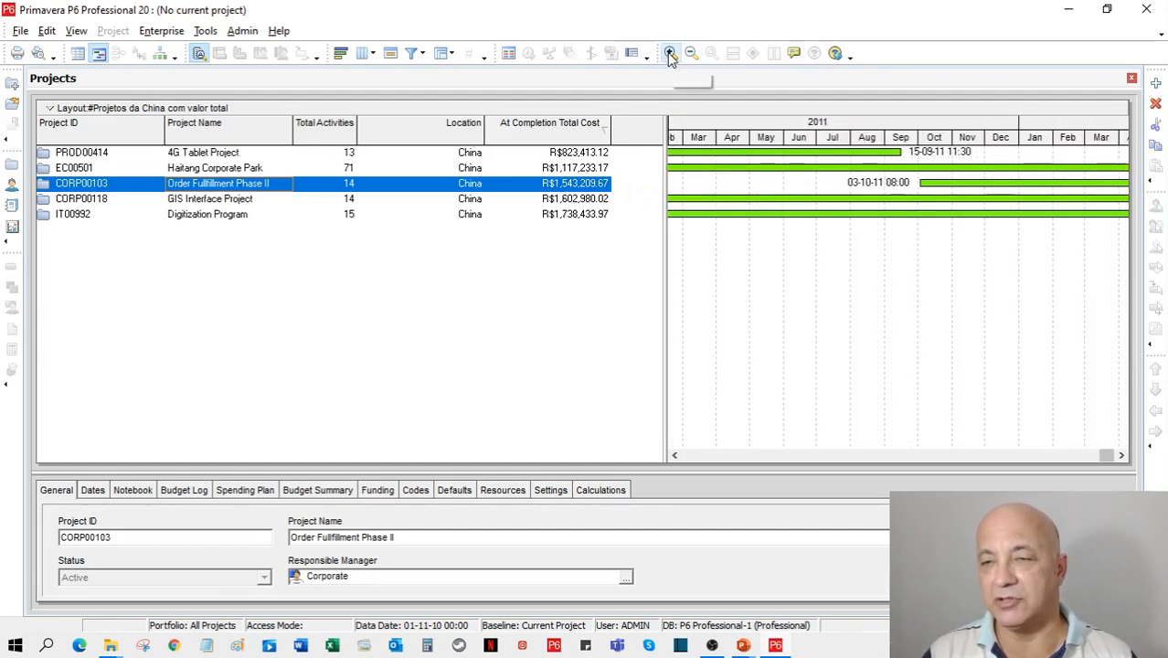
pyautogui.click(669, 54)
pyautogui.click(670, 54)
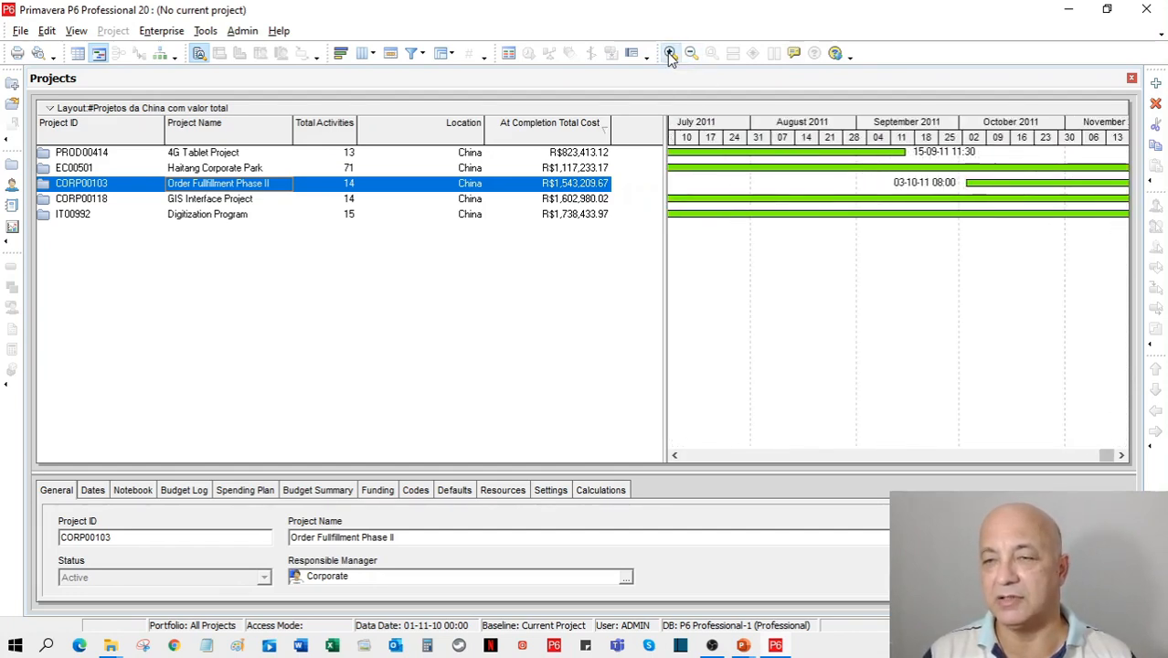
pyautogui.click(669, 54)
pyautogui.click(670, 54)
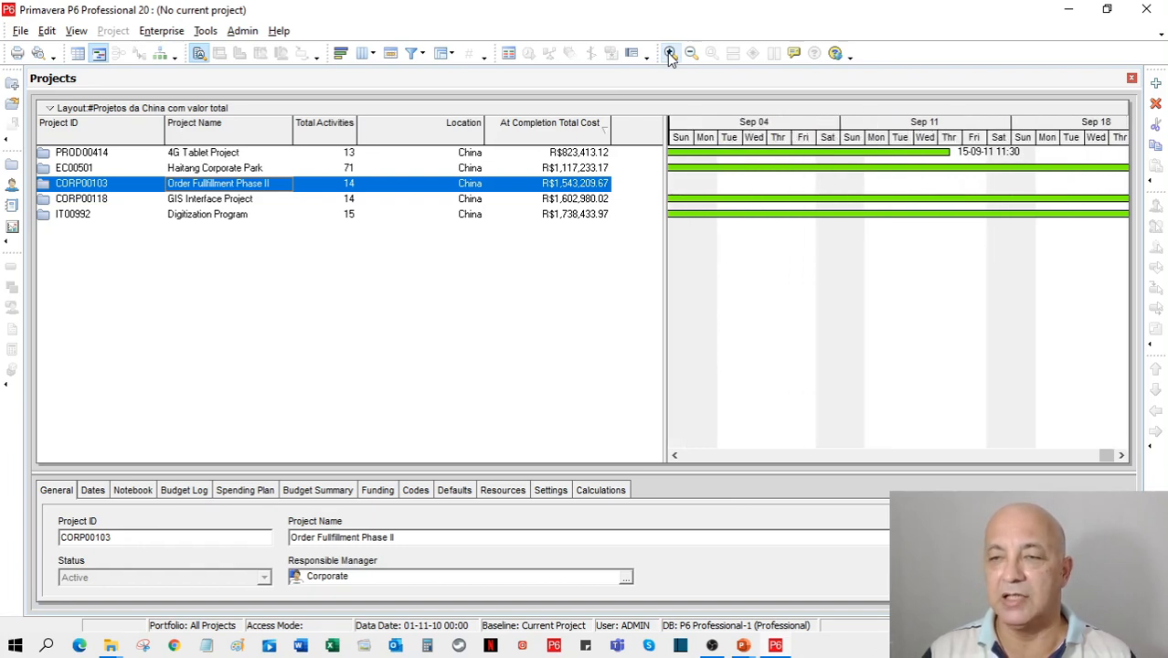
pyautogui.click(670, 54)
pyautogui.click(670, 54)
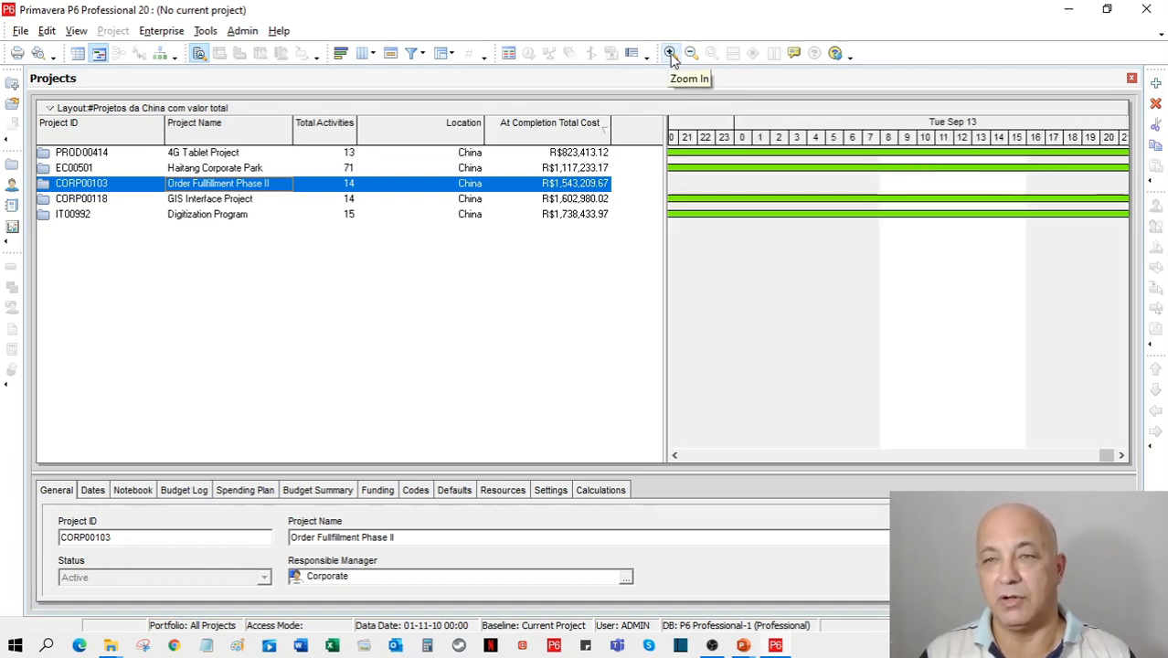
# Zoom the Gantt timescale out step by step from hours back to years and quarters.
pyautogui.click(689, 56)
pyautogui.click(689, 55)
pyautogui.click(689, 56)
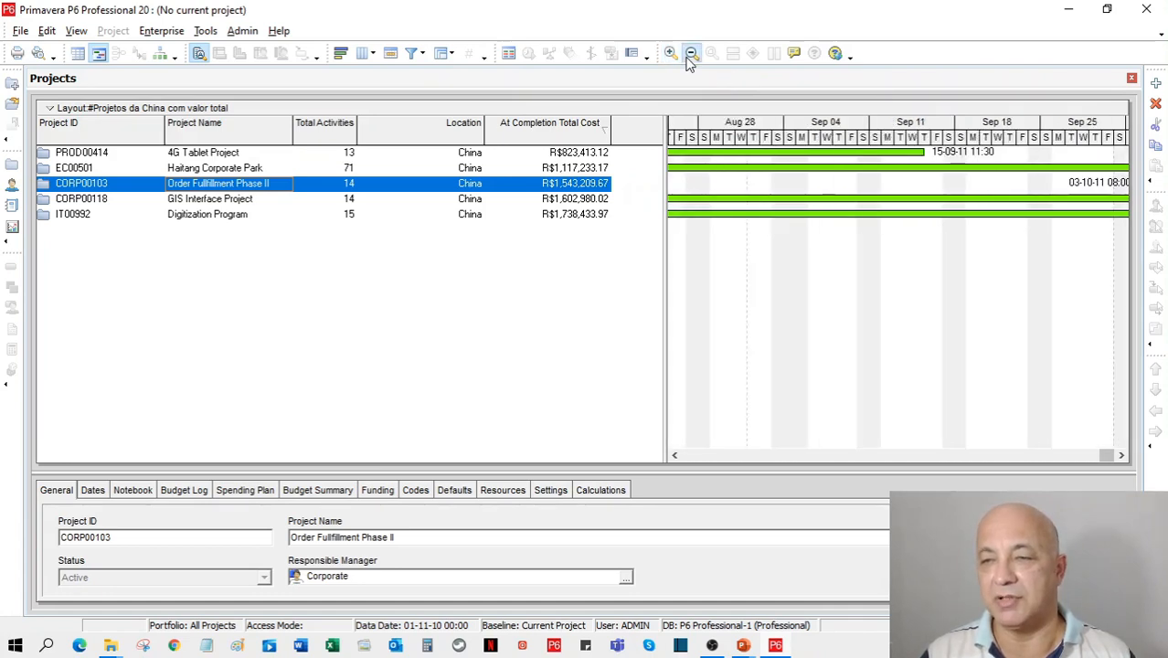
pyautogui.click(689, 56)
pyautogui.click(690, 55)
pyautogui.click(690, 54)
pyautogui.click(690, 55)
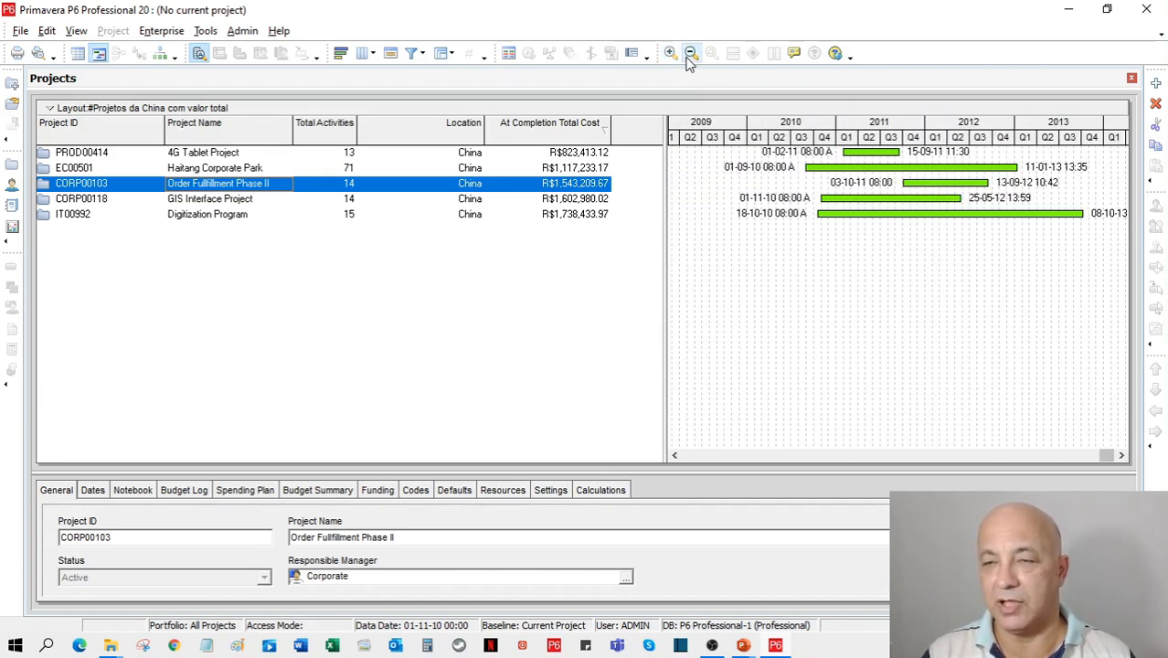
# Review the available date intervals in the Gantt chart's Timescale settings and cancel without applying changes.
pyautogui.rightClick(717, 146)
pyautogui.click(870, 290)
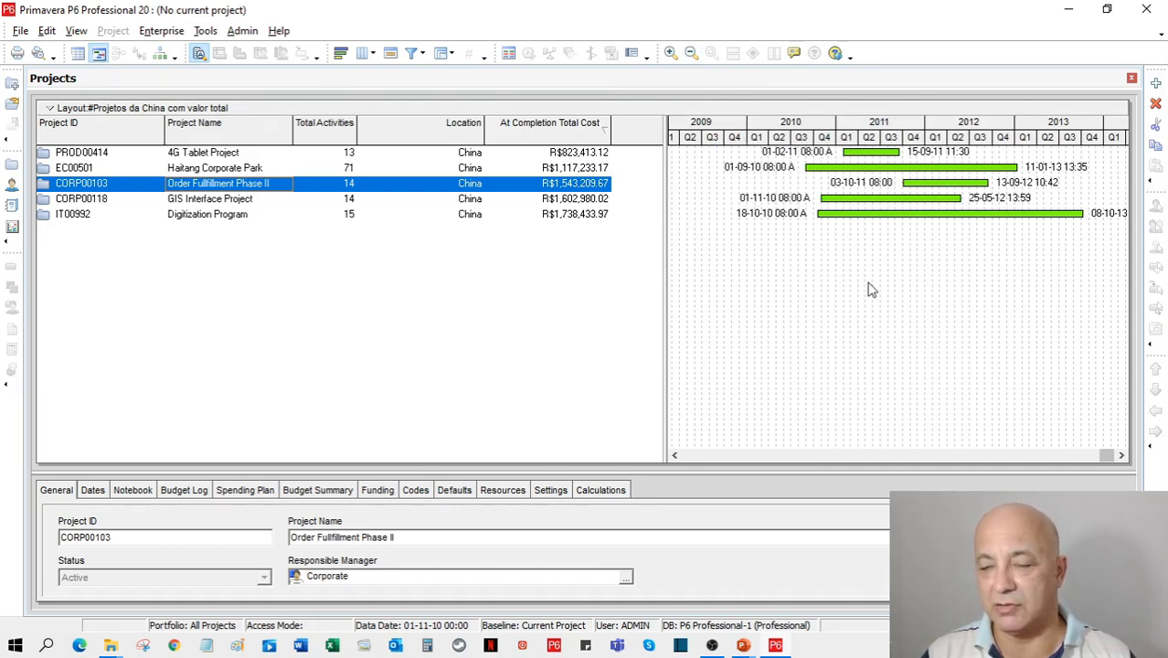
pyautogui.rightClick(870, 289)
pyautogui.rightClick(842, 133)
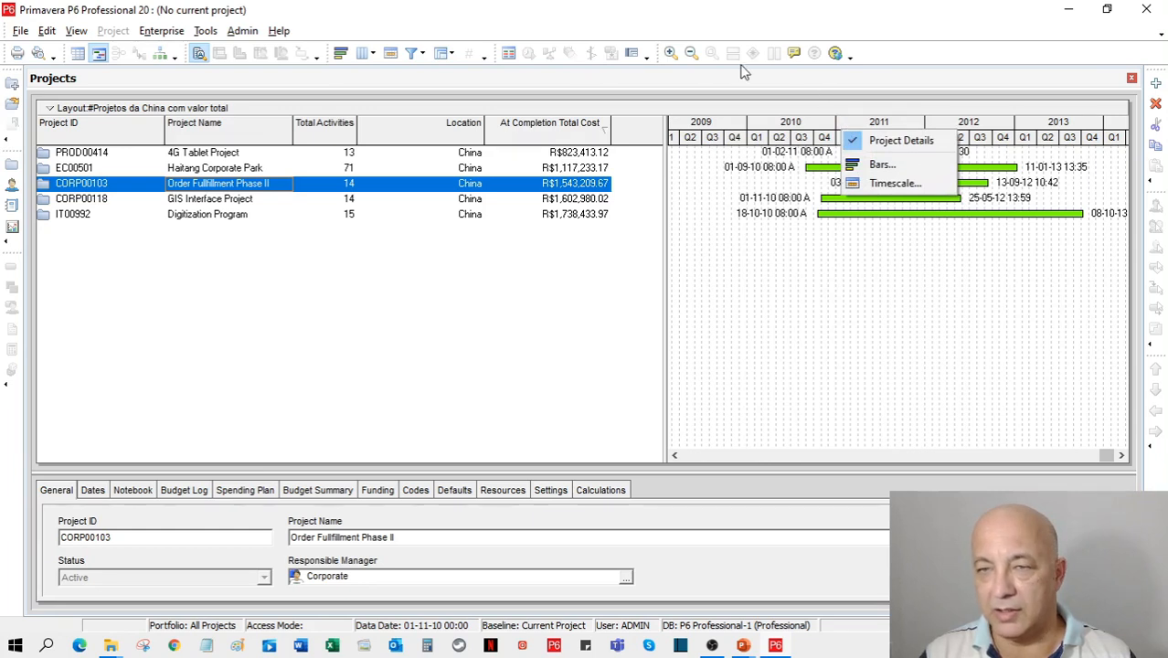
pyautogui.click(694, 95)
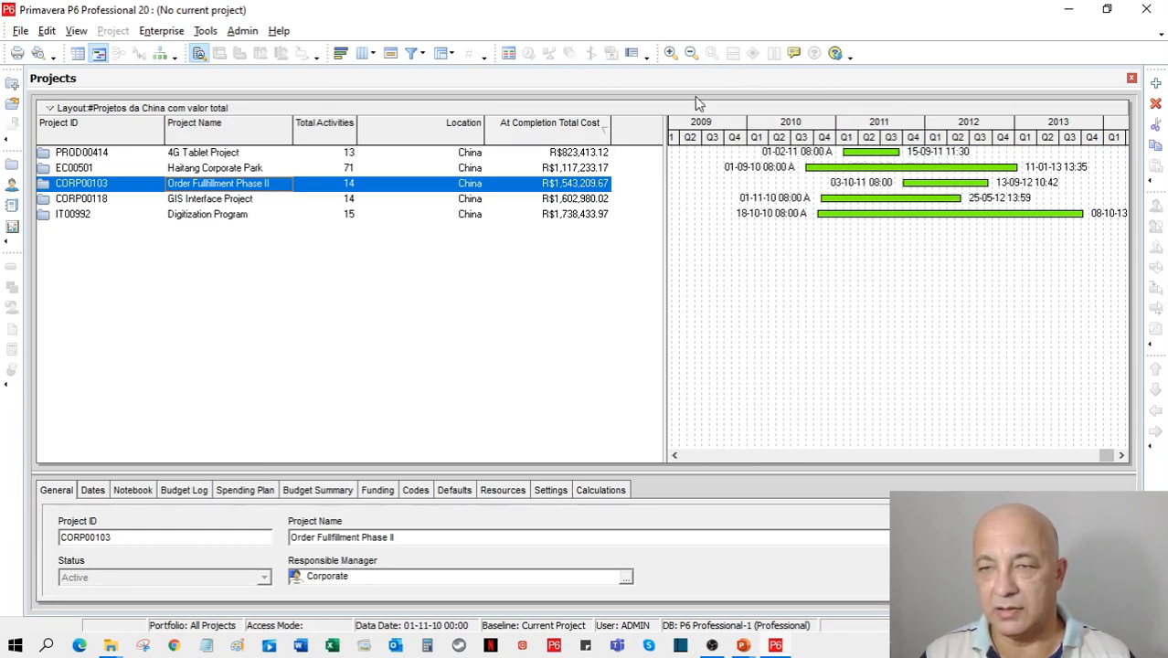
pyautogui.rightClick(722, 285)
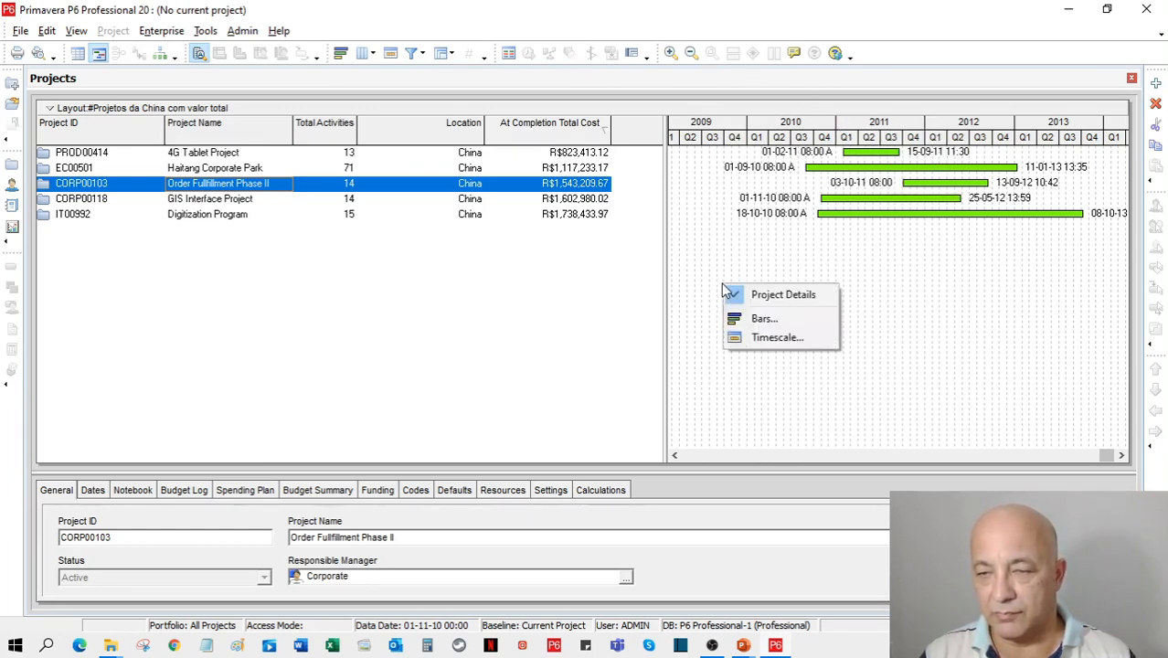
pyautogui.click(772, 337)
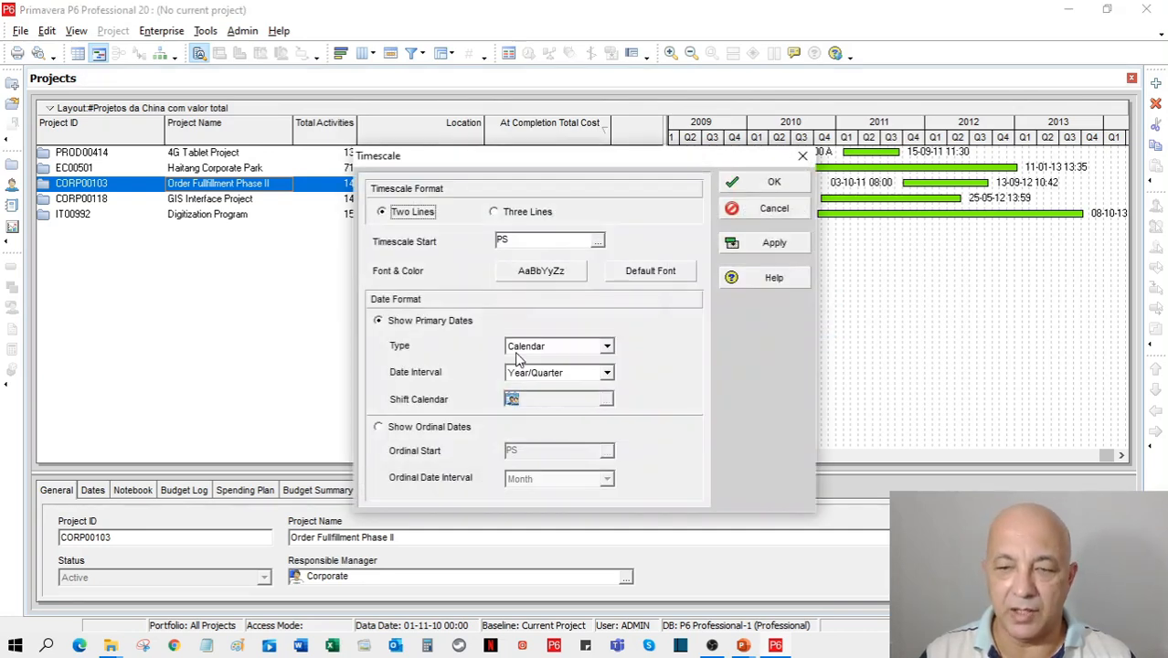
pyautogui.moveTo(514, 162); pyautogui.dragTo(571, 109)
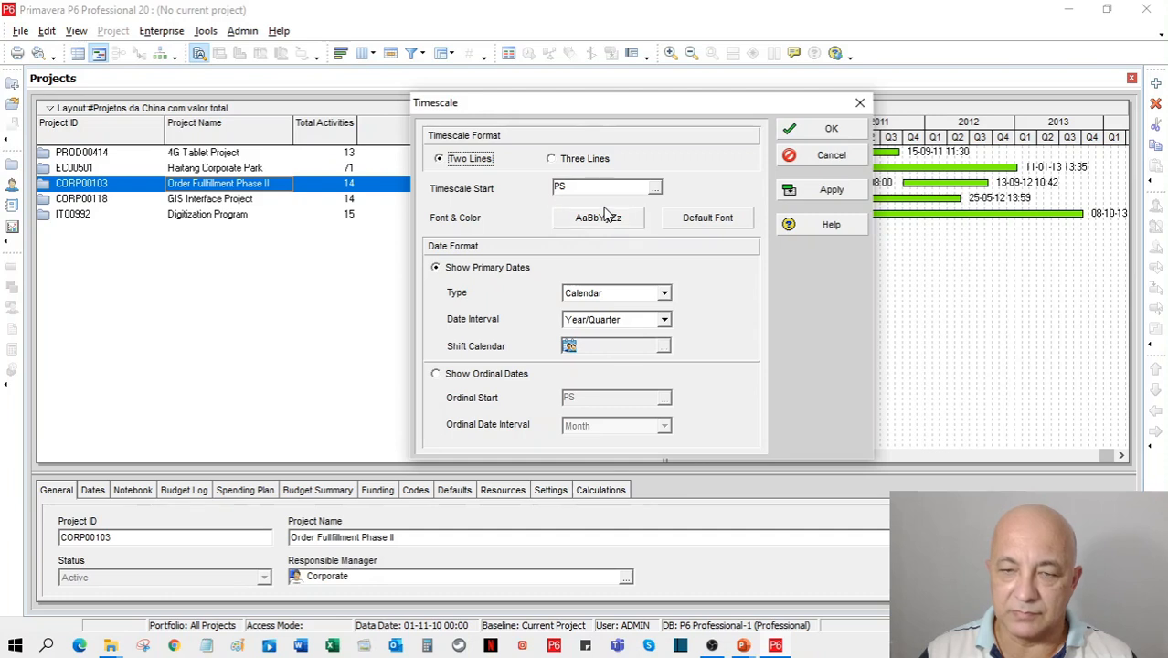
pyautogui.click(592, 319)
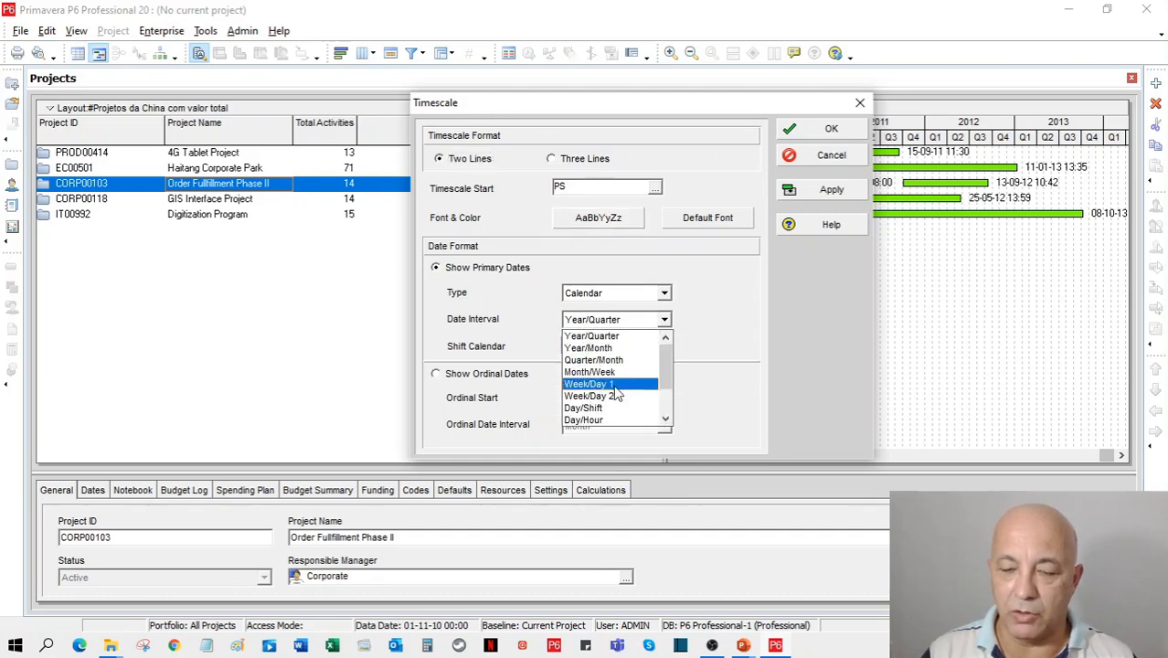
pyautogui.scroll(-2, 665, 372)
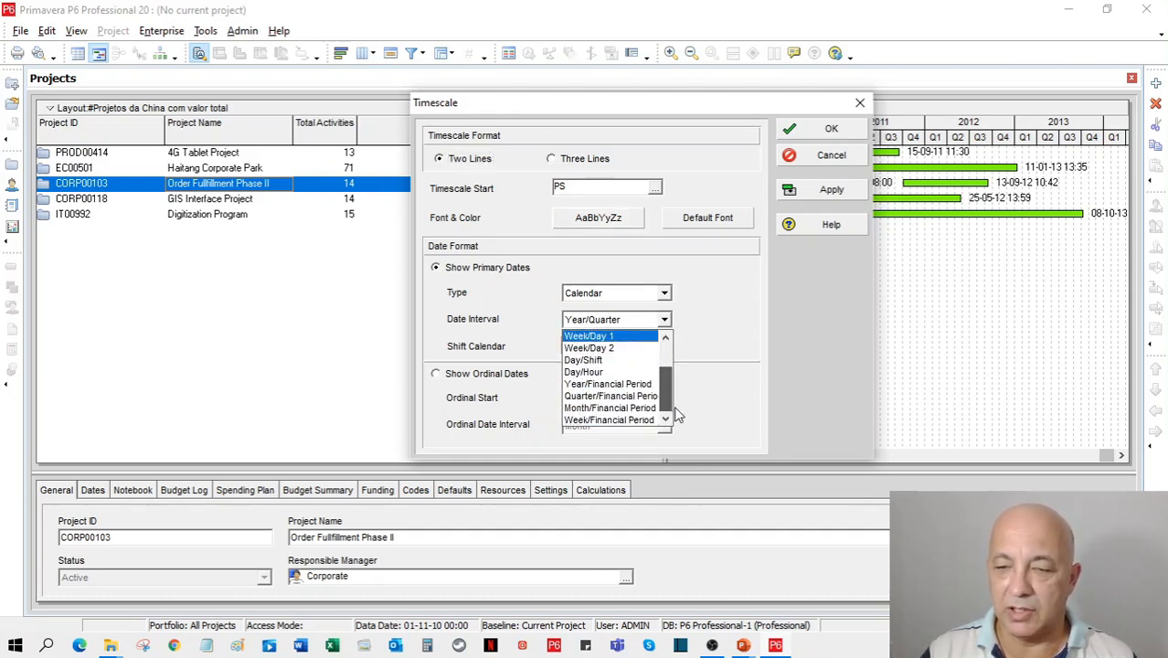
pyautogui.click(828, 159)
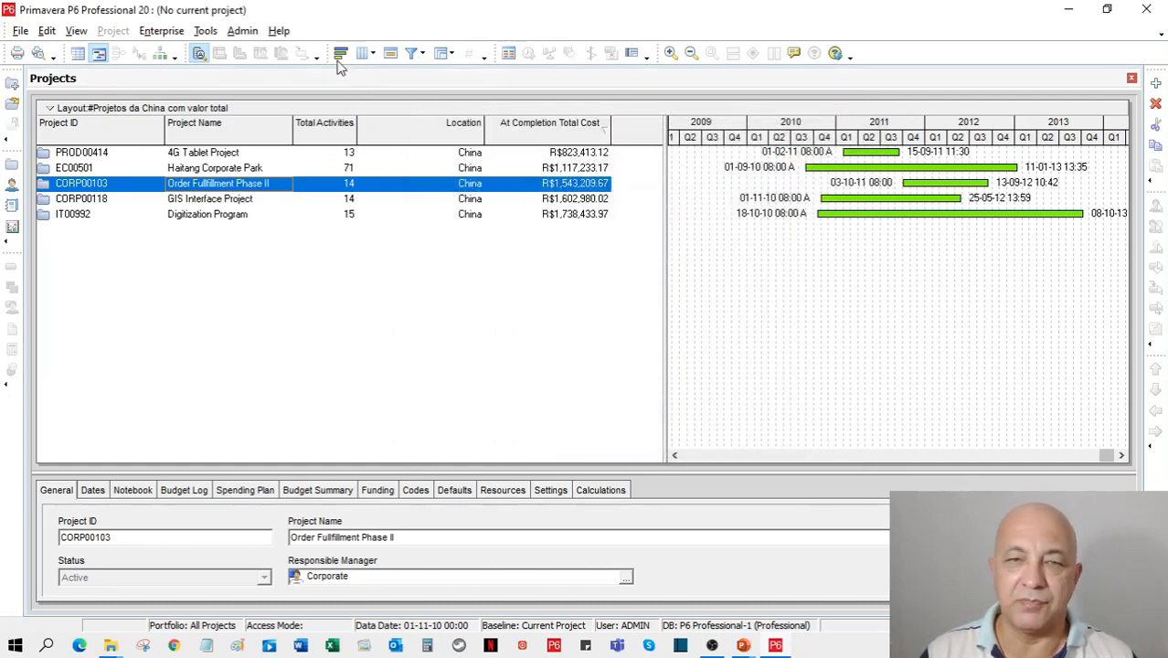
# Reopen the layout "#Projetos da China com valor total" without saving the changes made to it.
pyautogui.click(66, 110)
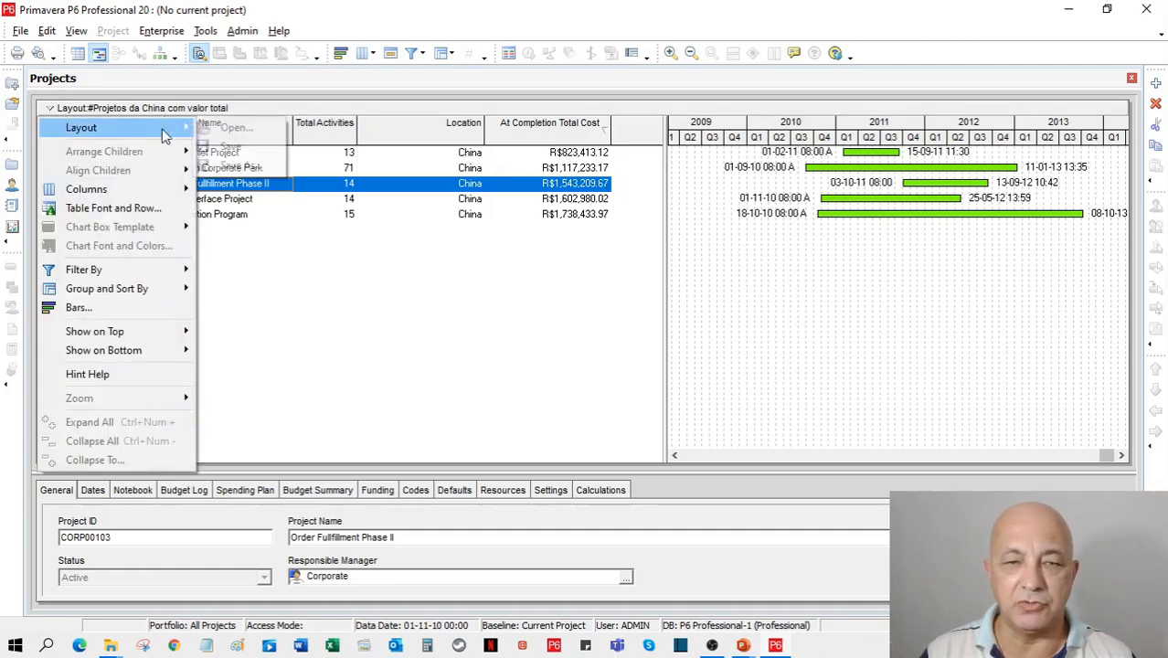
pyautogui.moveTo(160, 127)
pyautogui.click(224, 129)
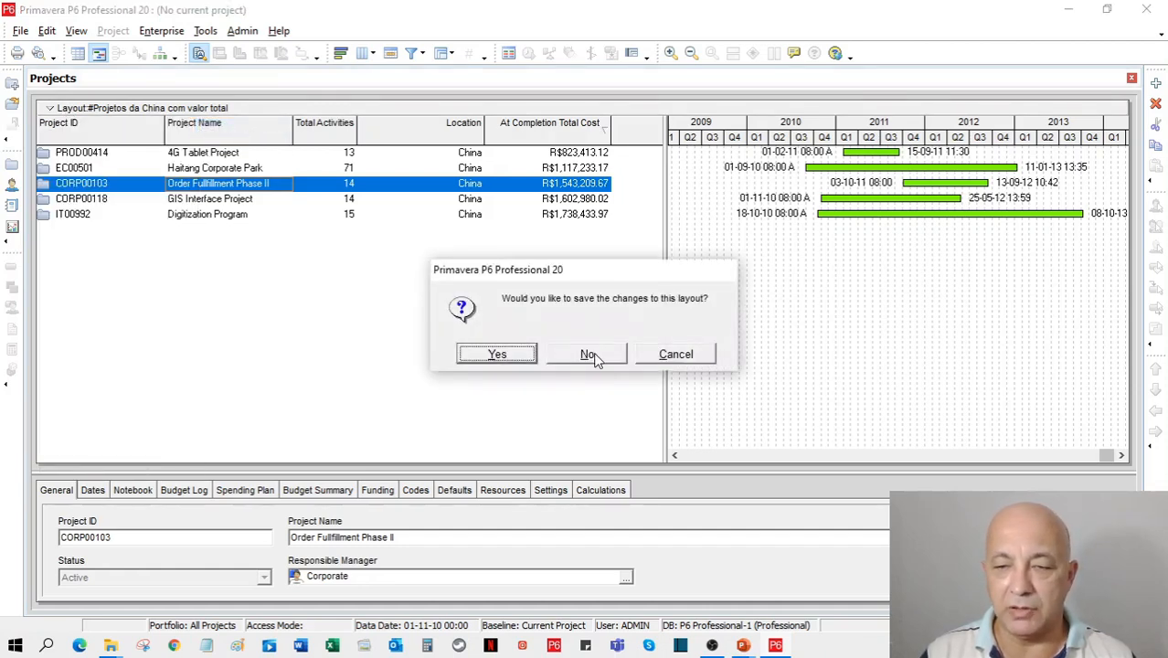
pyautogui.click(592, 355)
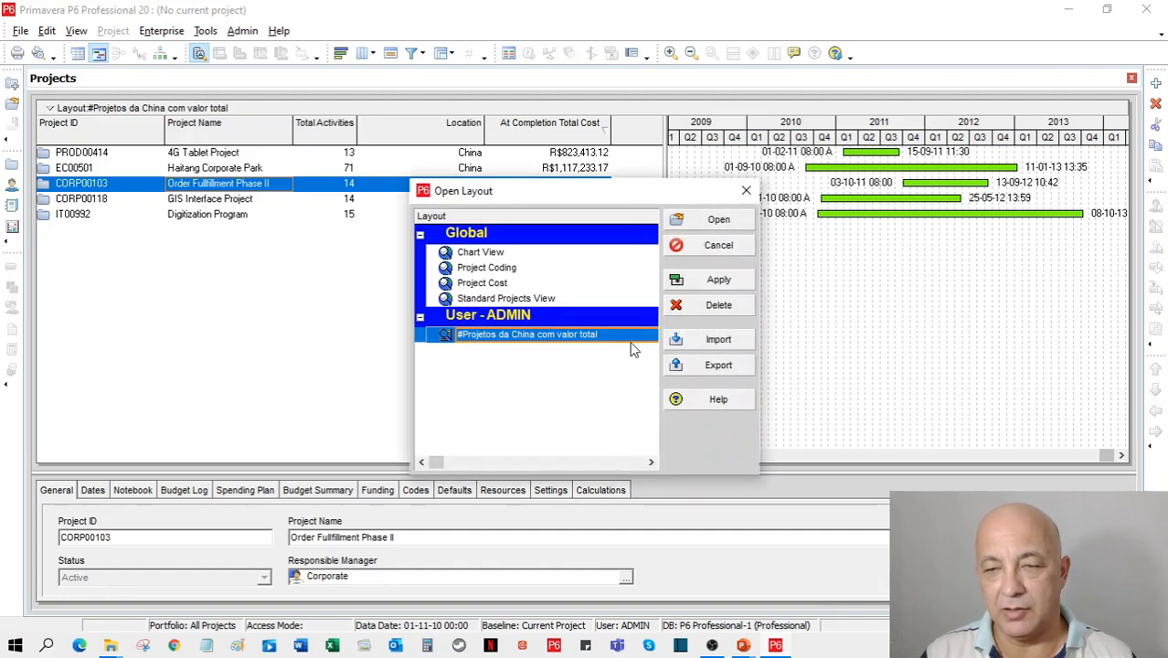
pyautogui.click(703, 223)
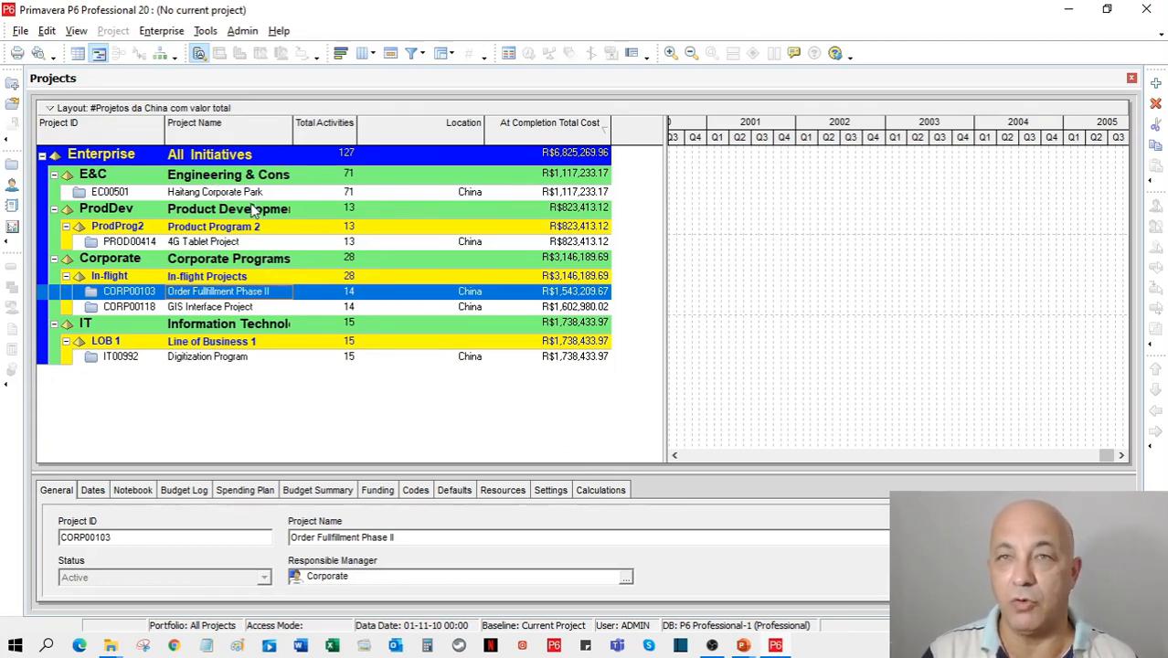
# Clear the China filter to list all projects and select Nesbid Building Expansion under E&C.
pyautogui.click(413, 53)
pyautogui.click(427, 77)
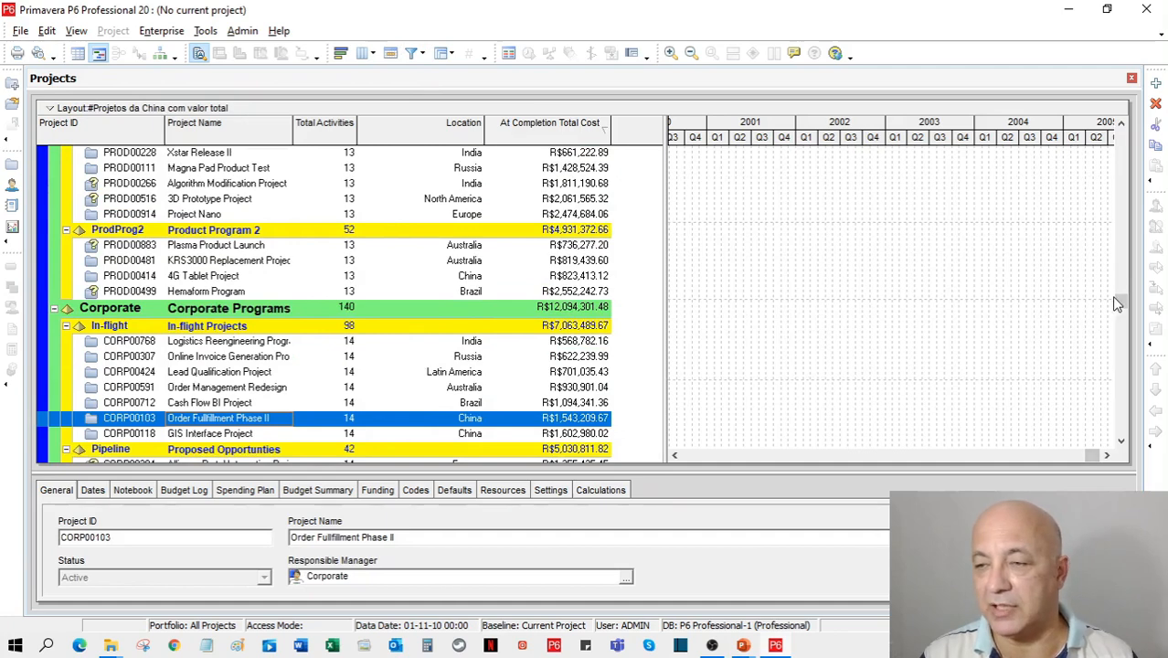
pyautogui.moveTo(1119, 297); pyautogui.dragTo(1116, 134)
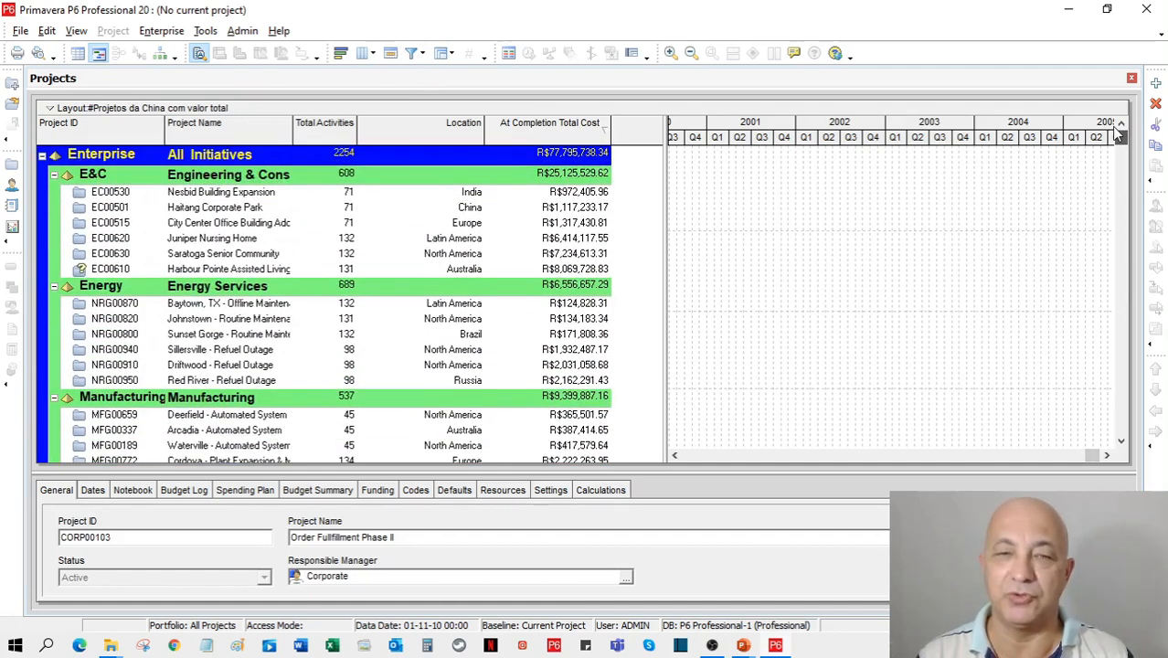
pyautogui.click(159, 197)
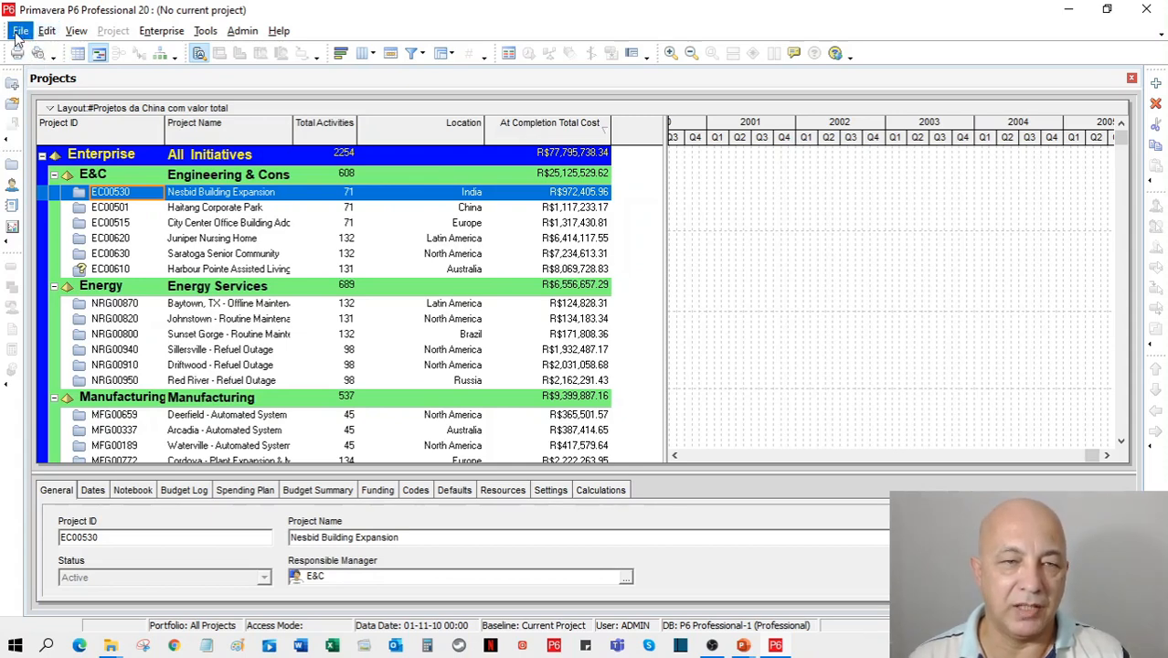
# Browse the global portfolios from Corporate Projects to Key Sample Projects and confirm All Projects as the selected portfolio.
pyautogui.click(20, 31)
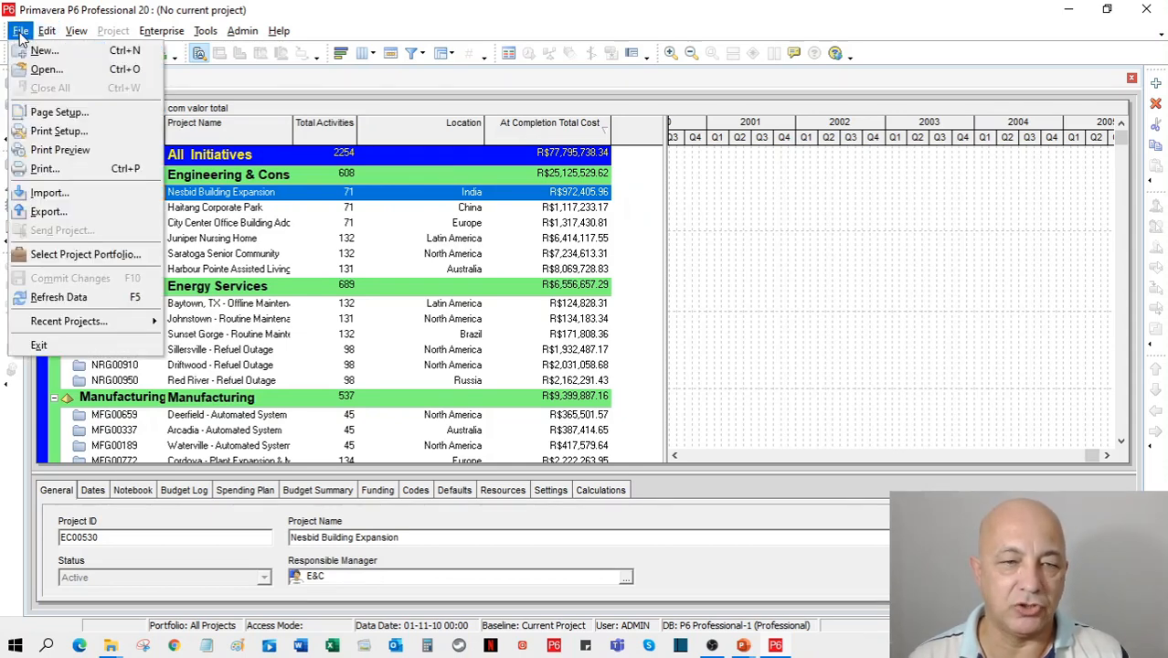
pyautogui.click(78, 256)
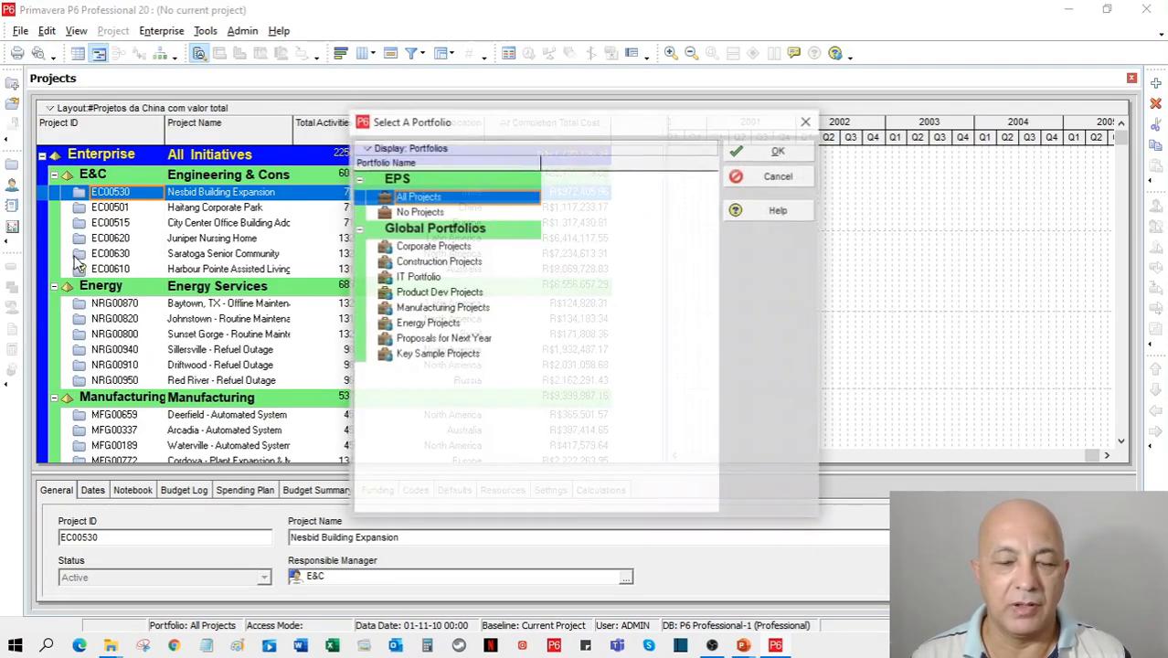
pyautogui.click(433, 246)
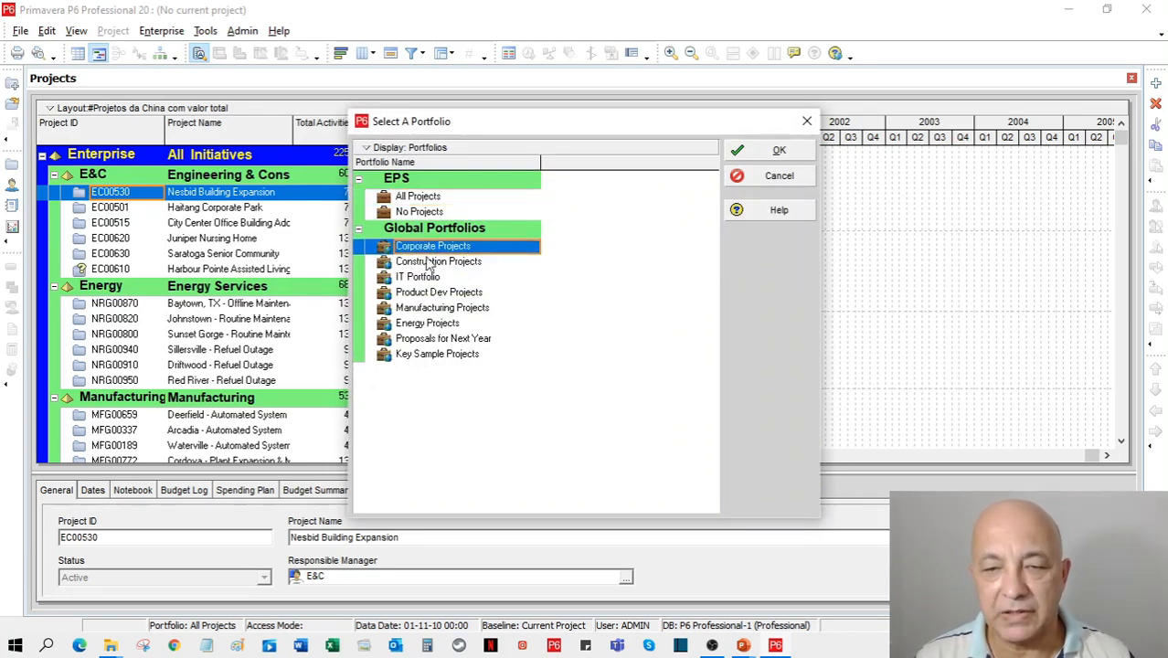
pyautogui.click(427, 262)
pyautogui.moveTo(423, 280); pyautogui.dragTo(424, 362)
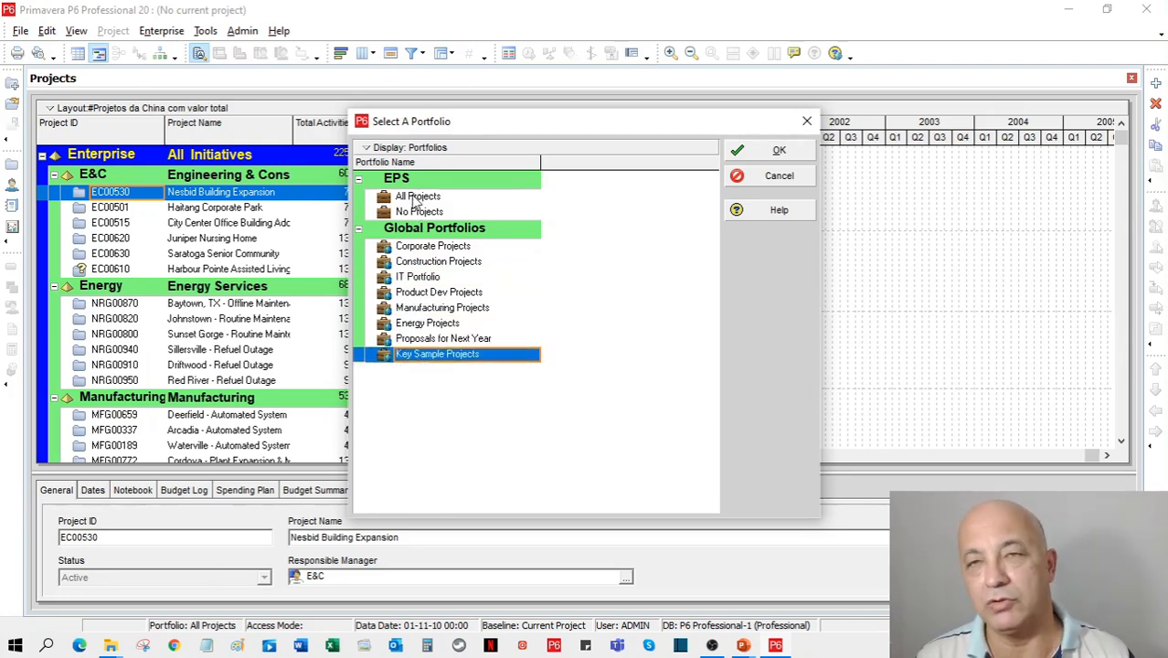
pyautogui.click(416, 199)
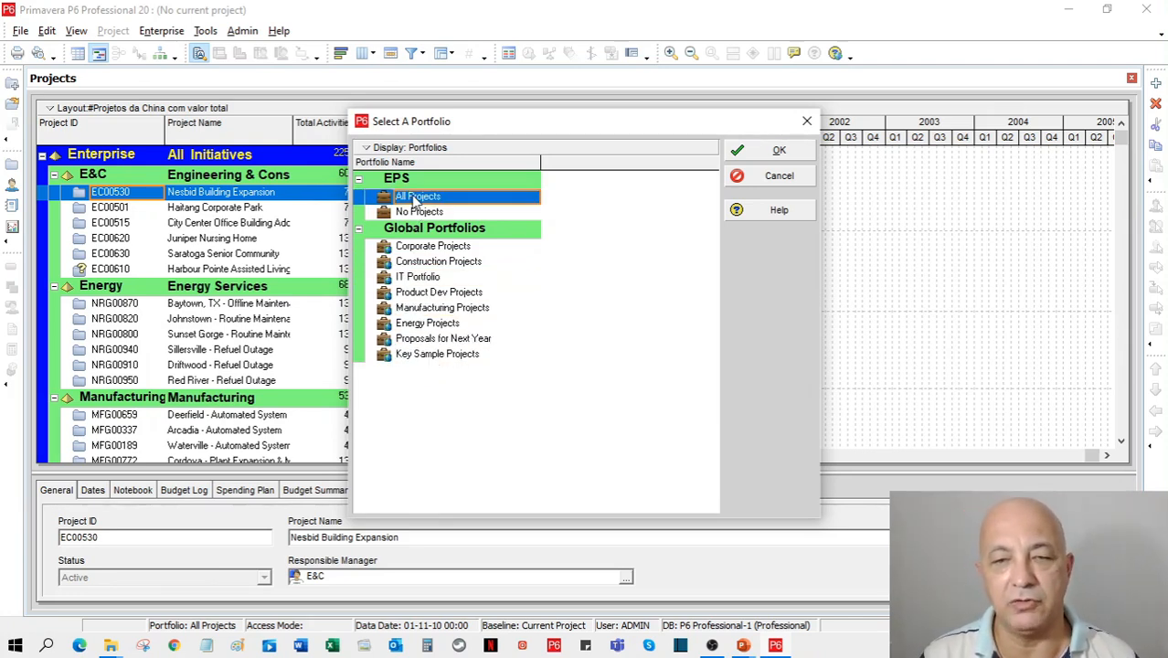
pyautogui.click(742, 149)
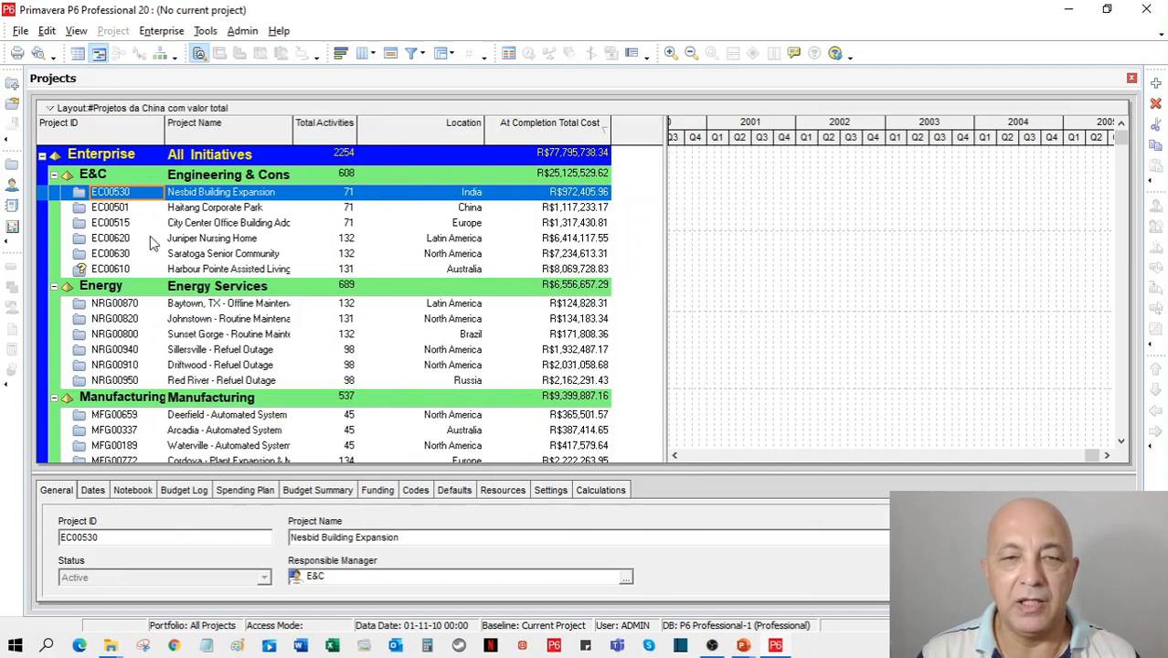
# Open the enterprise's Project Portfolios, view the projects assigned to Corporate Projects and enlarge the portfolio list.
pyautogui.click(205, 31)
pyautogui.moveTo(170, 36)
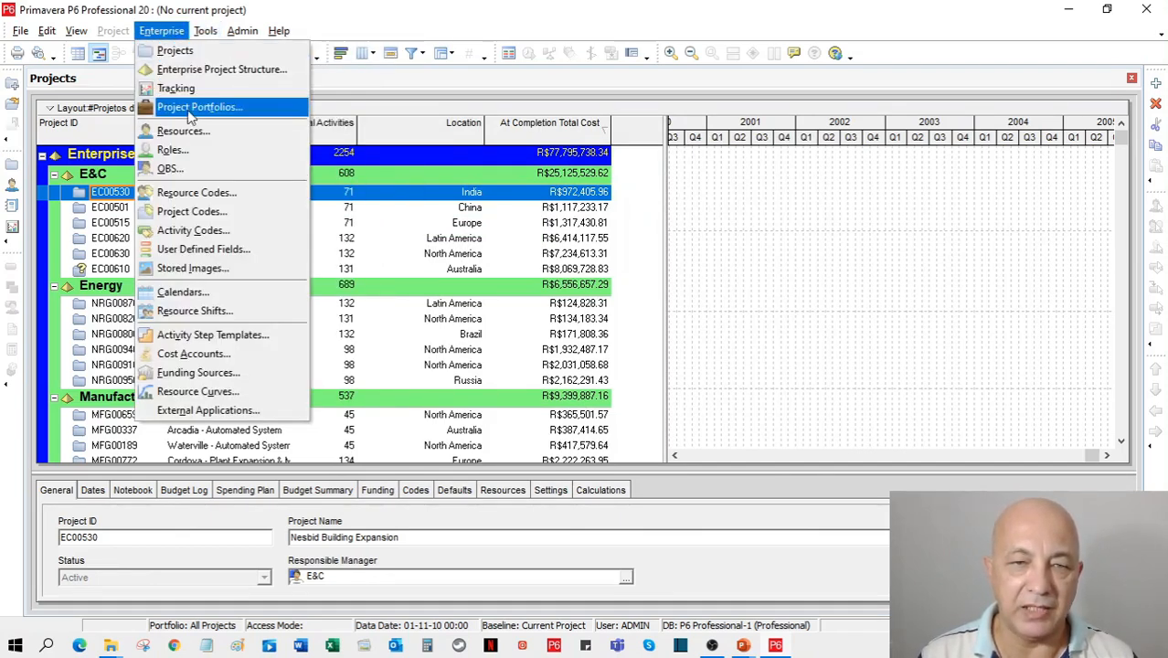
pyautogui.click(190, 108)
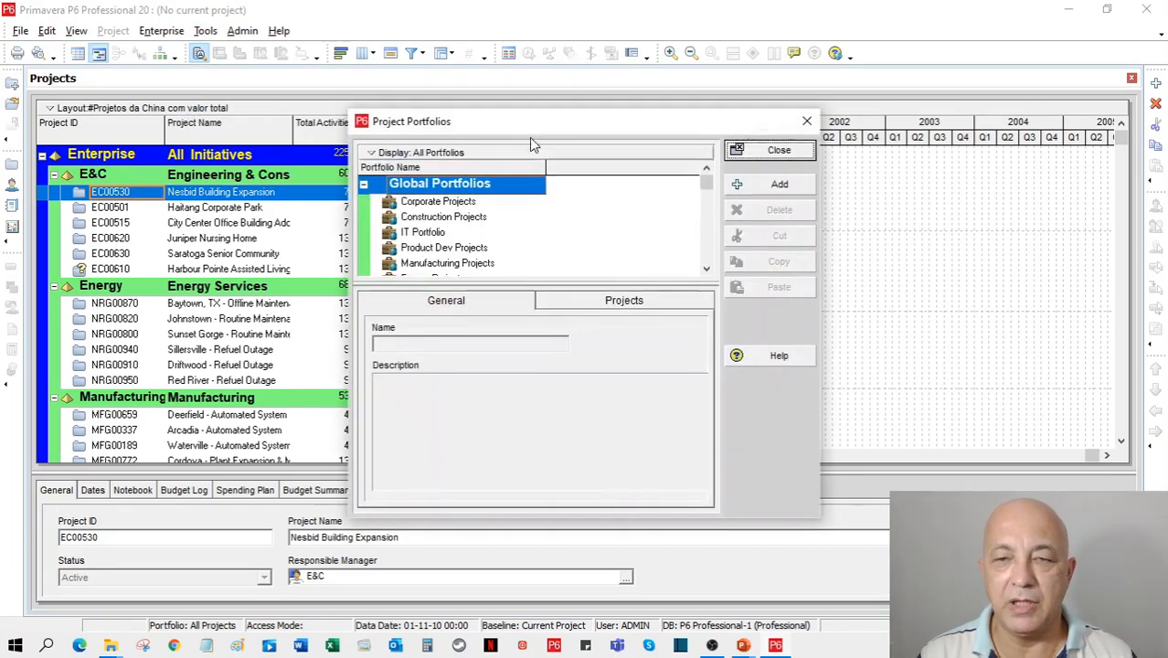
pyautogui.moveTo(529, 137); pyautogui.dragTo(551, 69)
pyautogui.click(450, 155)
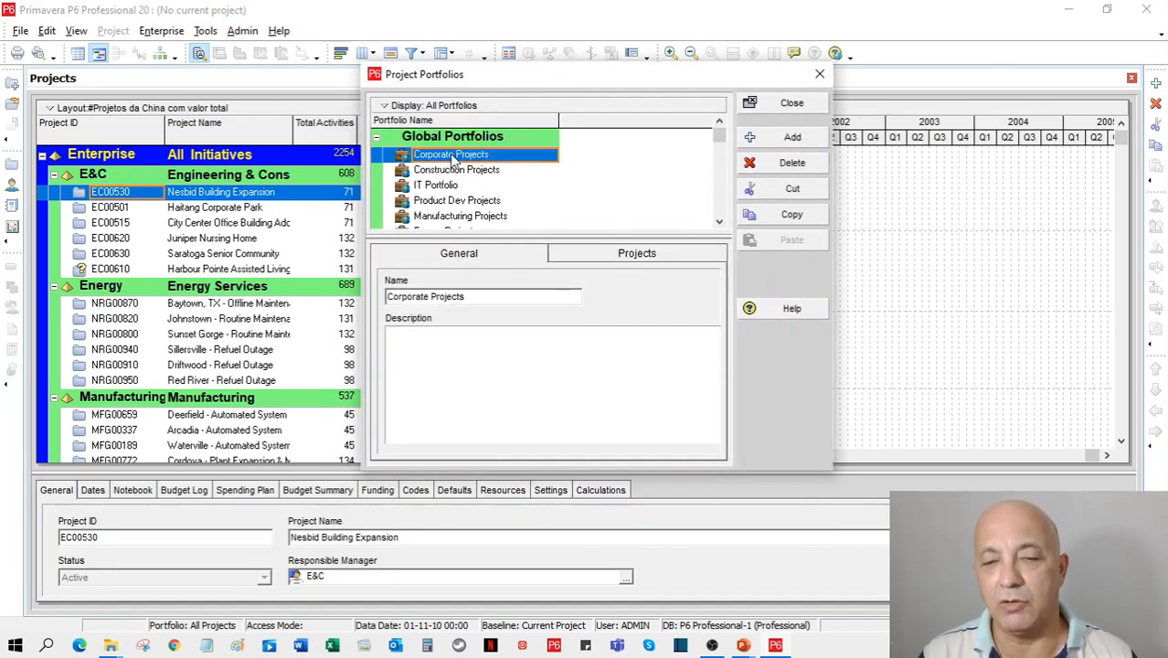
pyautogui.click(616, 259)
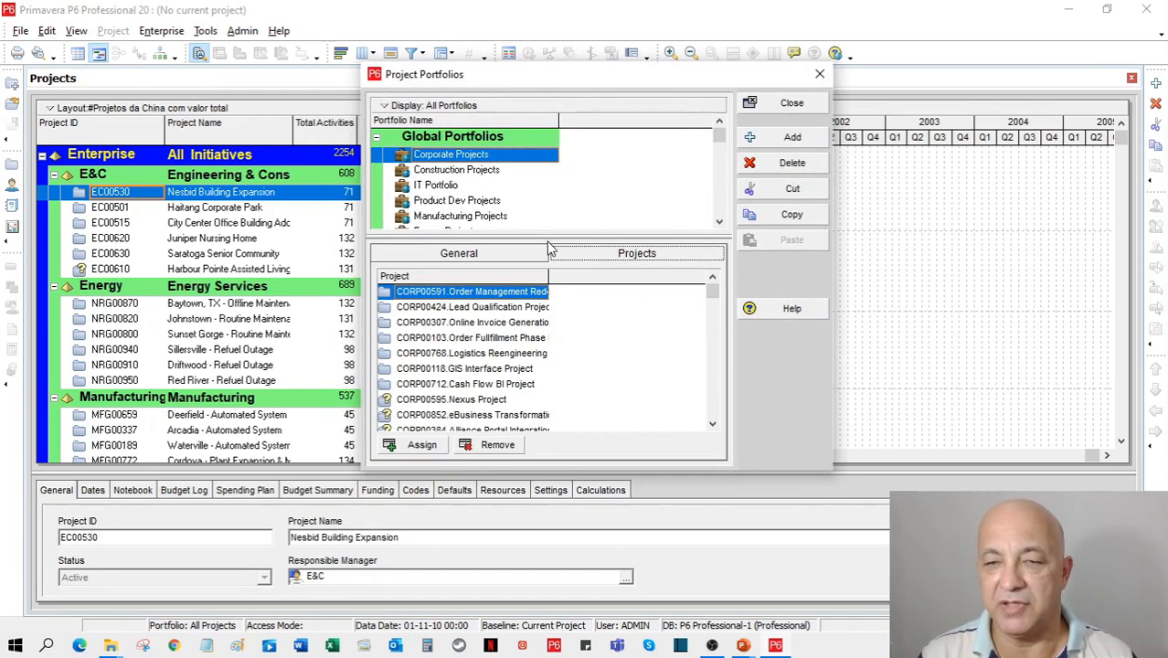
pyautogui.moveTo(551, 245); pyautogui.dragTo(543, 298)
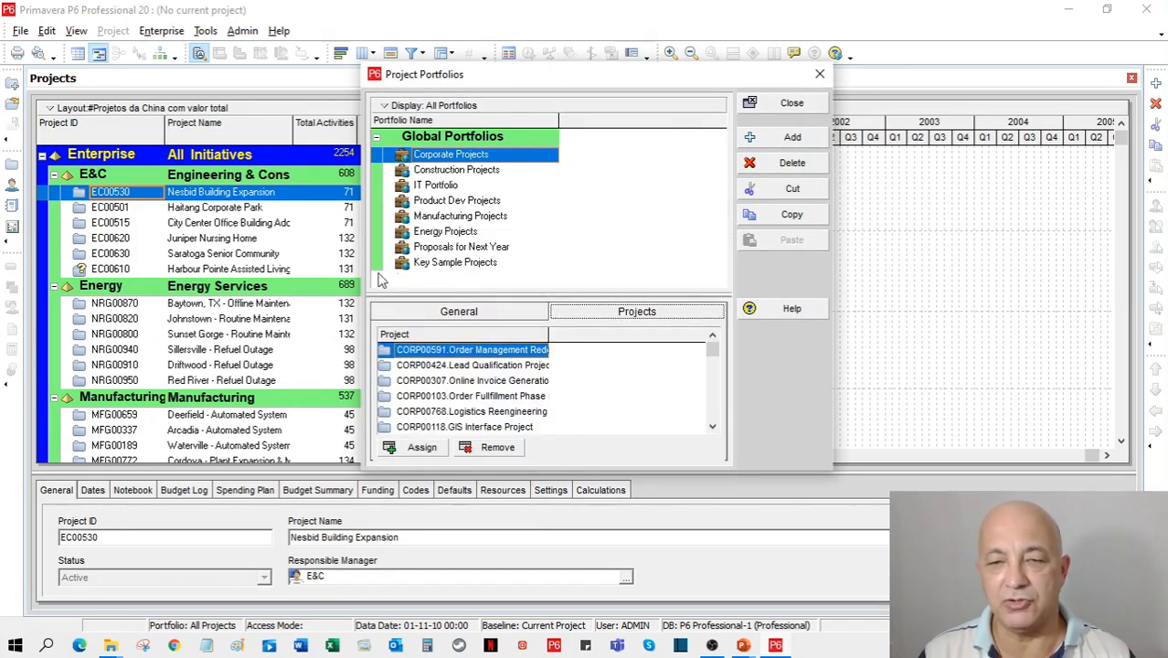
# Add a global portfolio named "Projeto Nuclear".
pyautogui.click(787, 140)
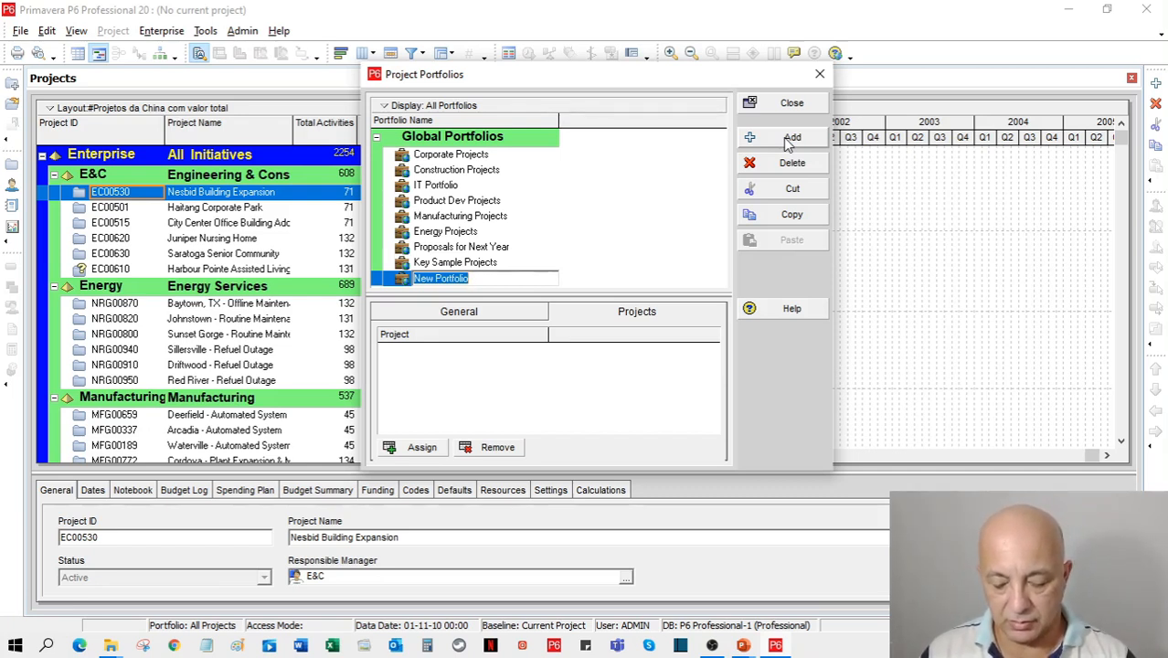
pyautogui.write('Projeto Nuclear')
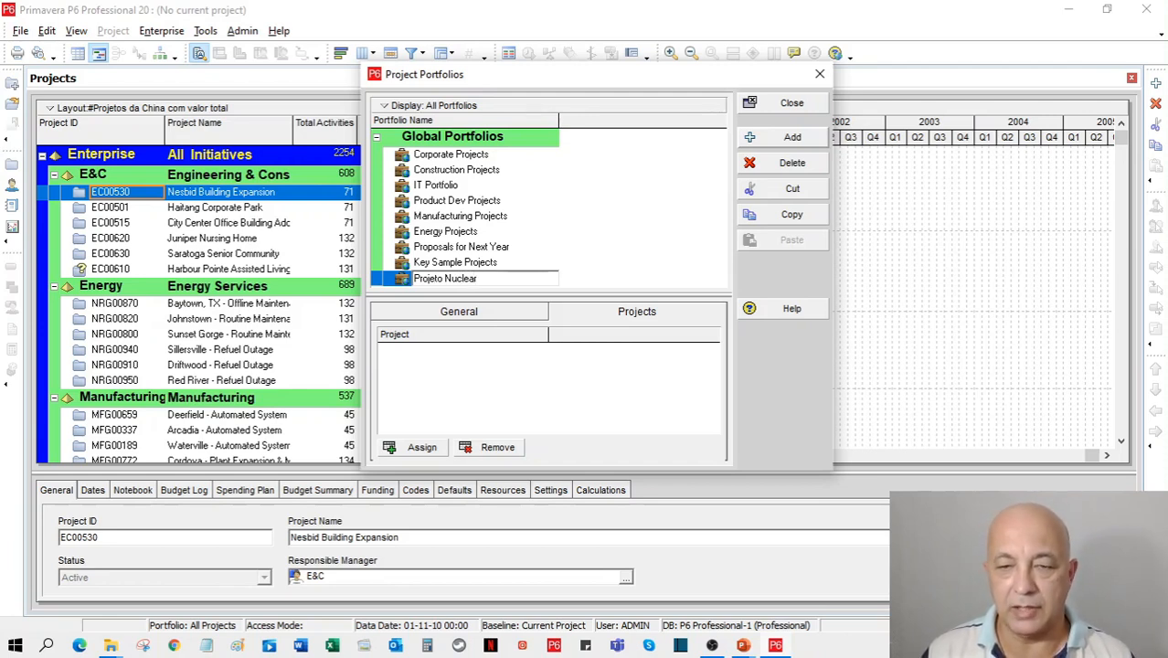
pyautogui.press('Return')
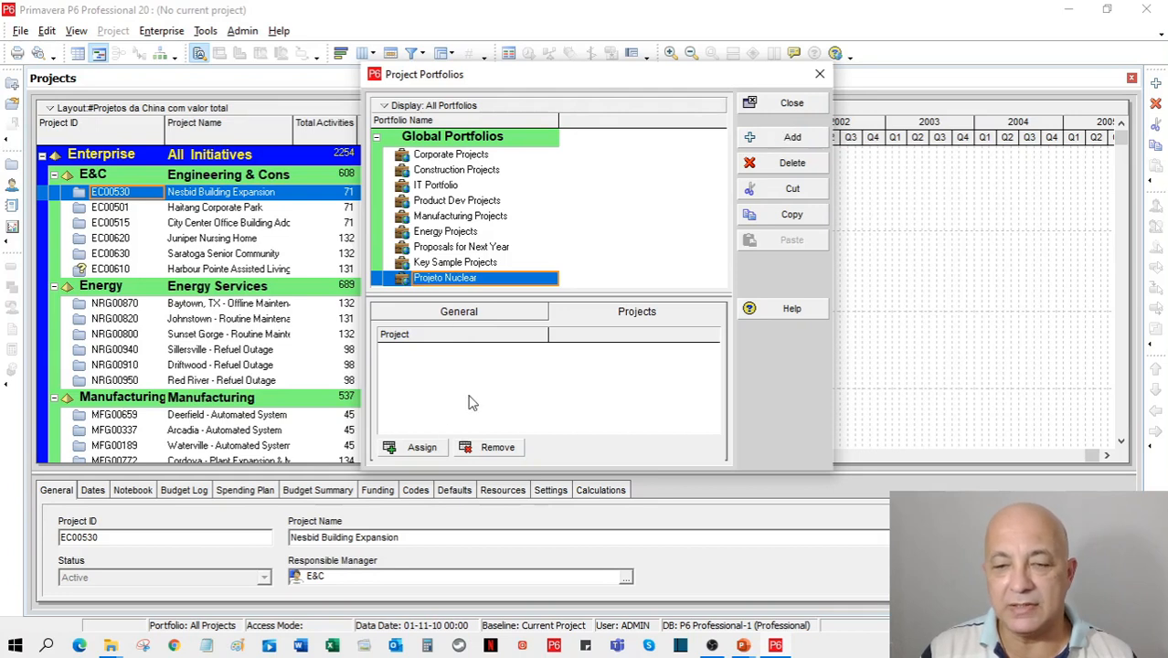
# Check the Projeto Nuclear portfolio's general details, start assigning projects to it and list all projects as candidates.
pyautogui.click(446, 312)
pyautogui.click(422, 413)
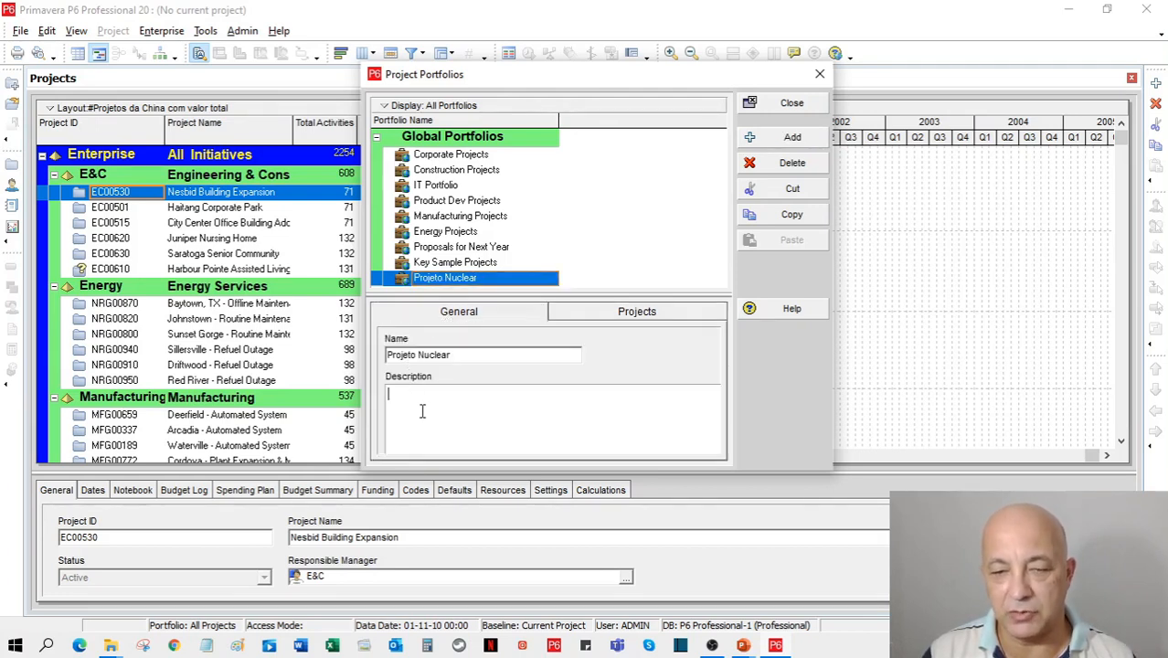
pyautogui.click(602, 320)
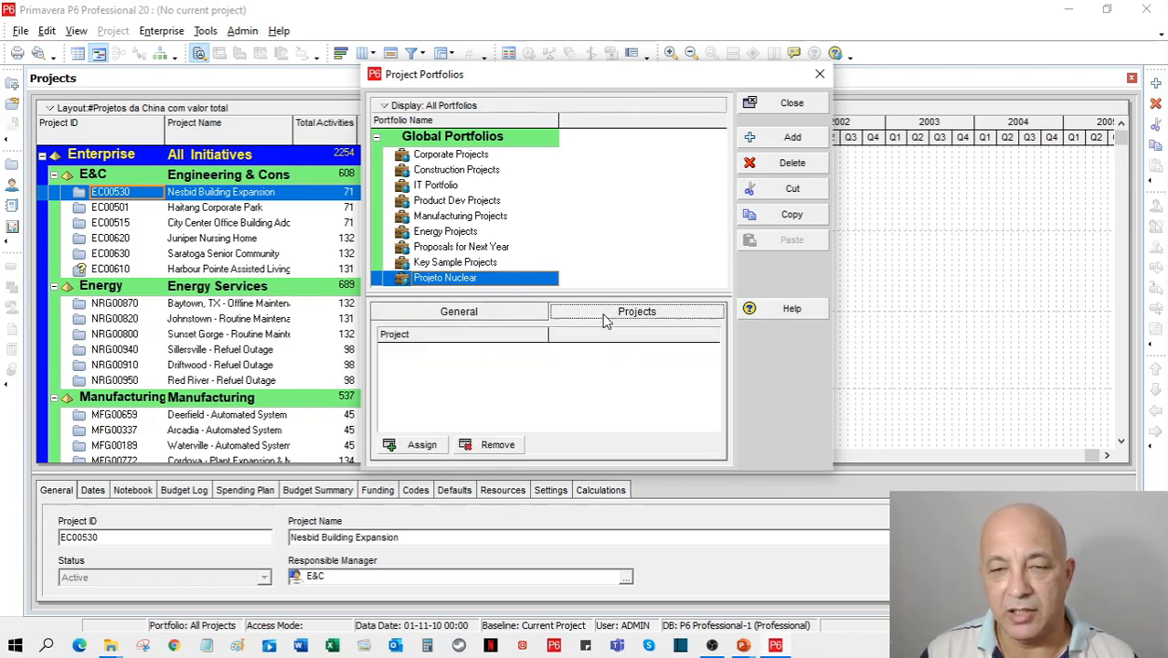
pyautogui.click(422, 445)
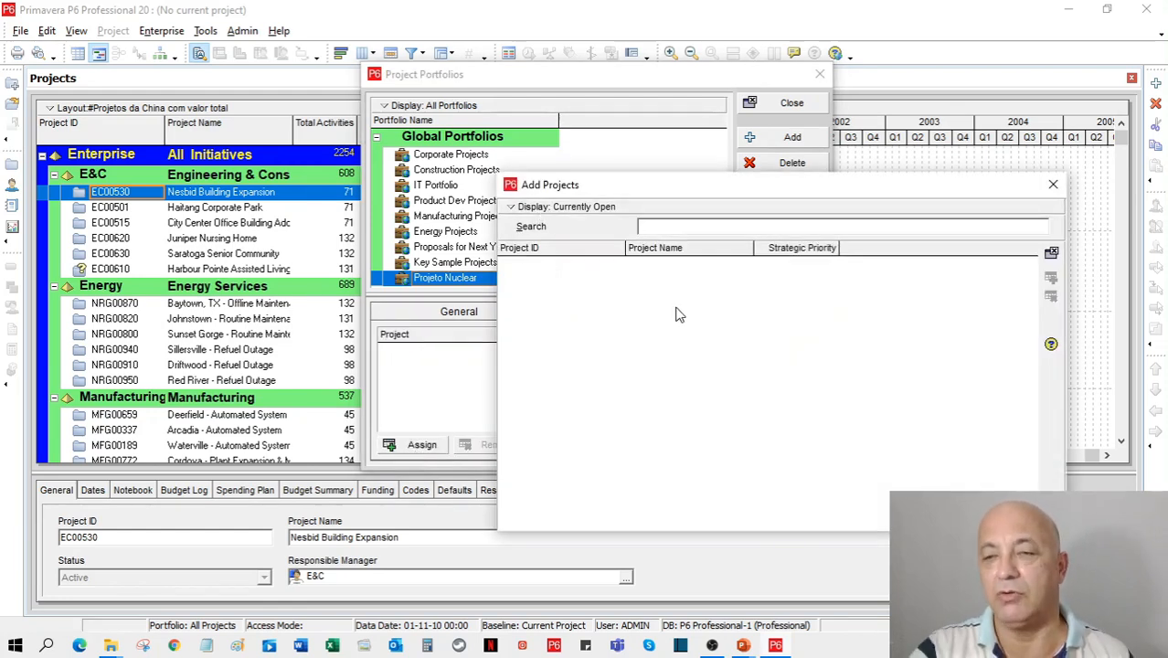
pyautogui.click(537, 213)
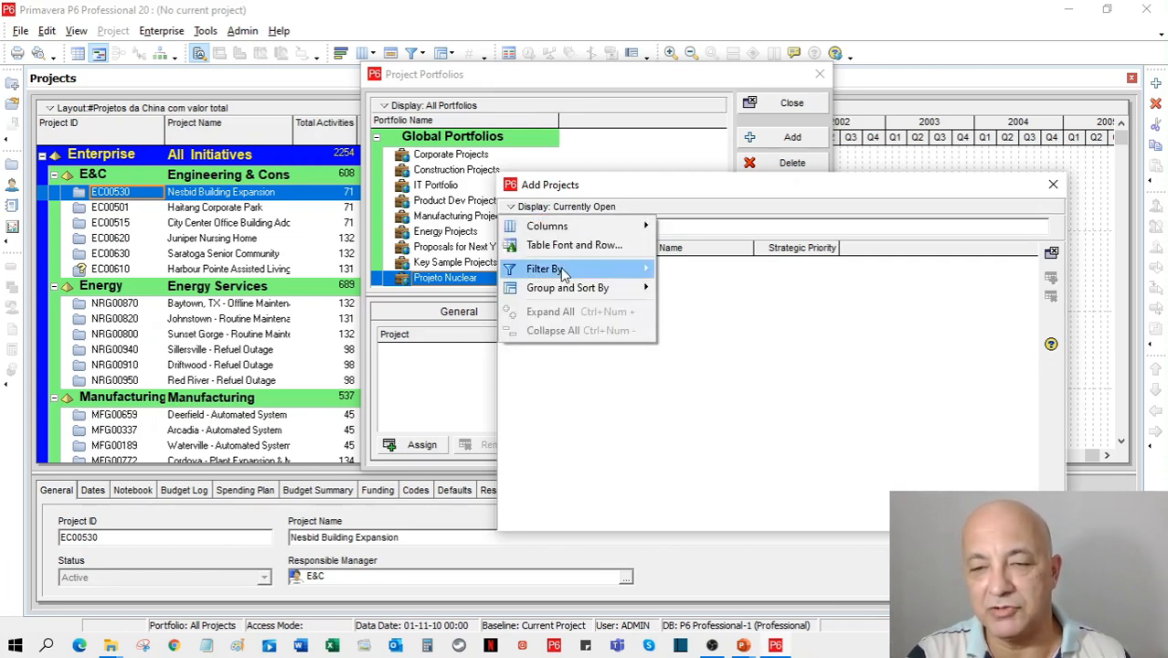
pyautogui.moveTo(588, 271)
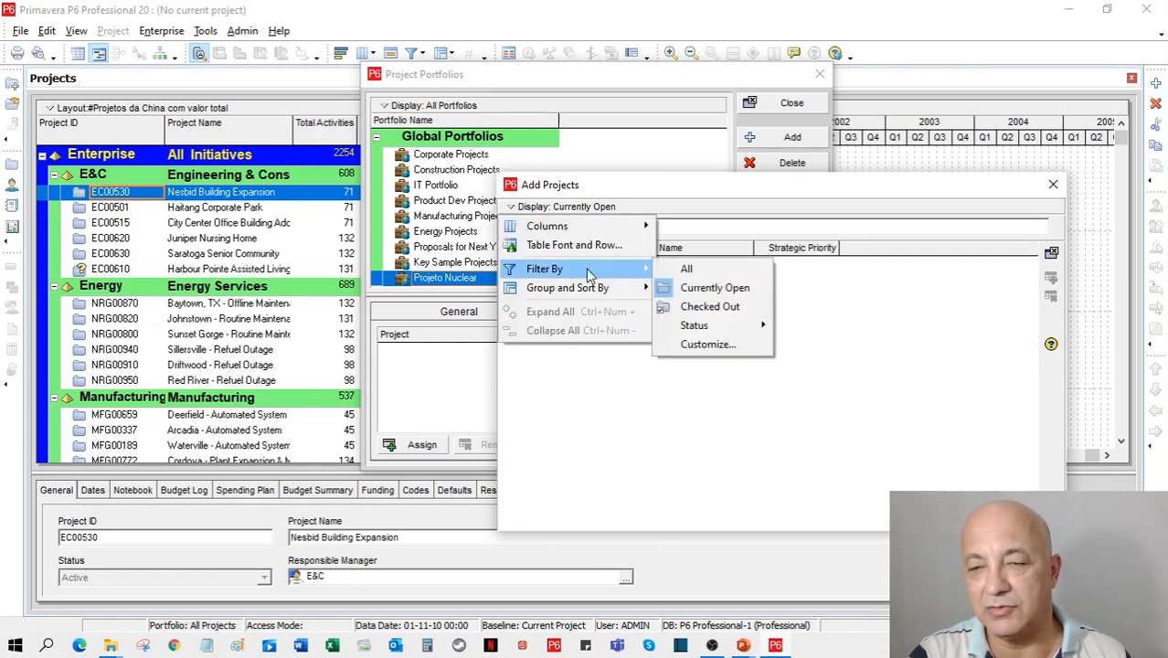
pyautogui.click(705, 275)
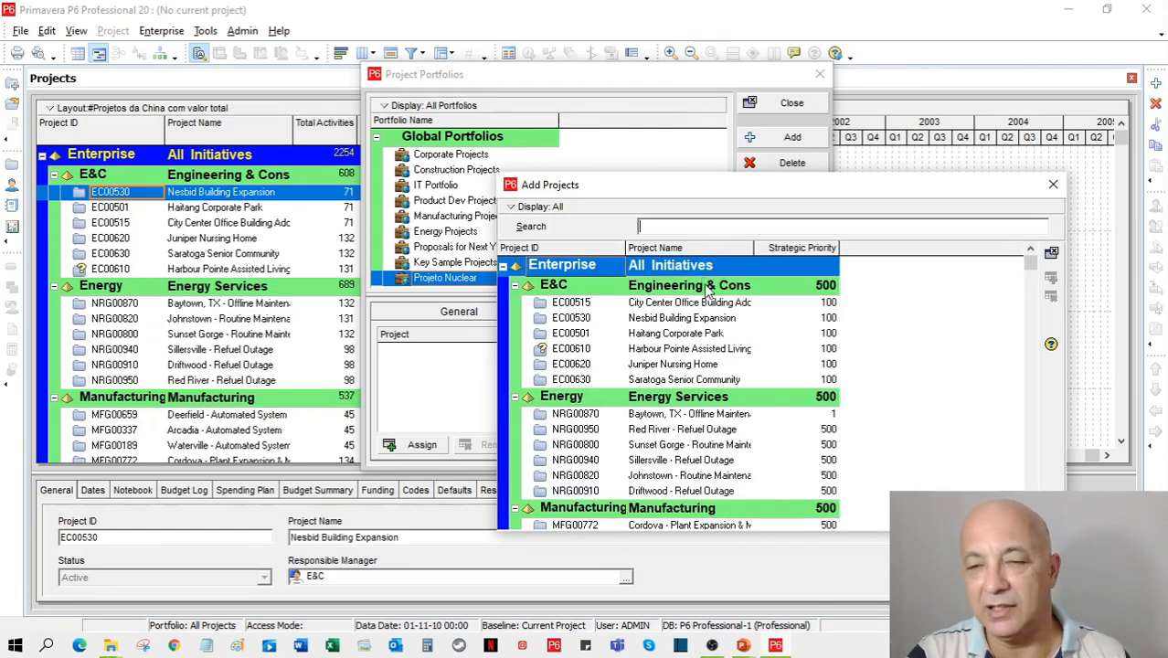
# Assign projects EC00515, EC00610, EC00630 and NRG00940 to the Projeto Nuclear portfolio and finish editing the portfolios.
pyautogui.click(568, 307)
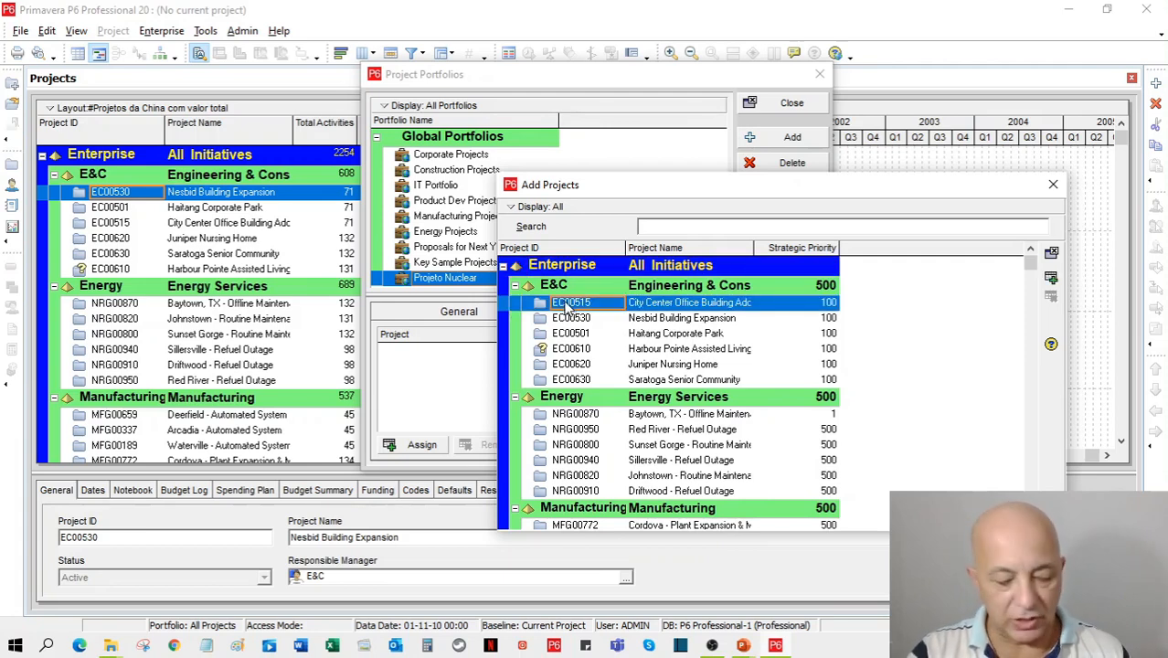
pyautogui.keyDown('ctrl'); pyautogui.click(574, 352); pyautogui.keyUp('ctrl')
pyautogui.keyDown('ctrl'); pyautogui.click(575, 380); pyautogui.keyUp('ctrl')
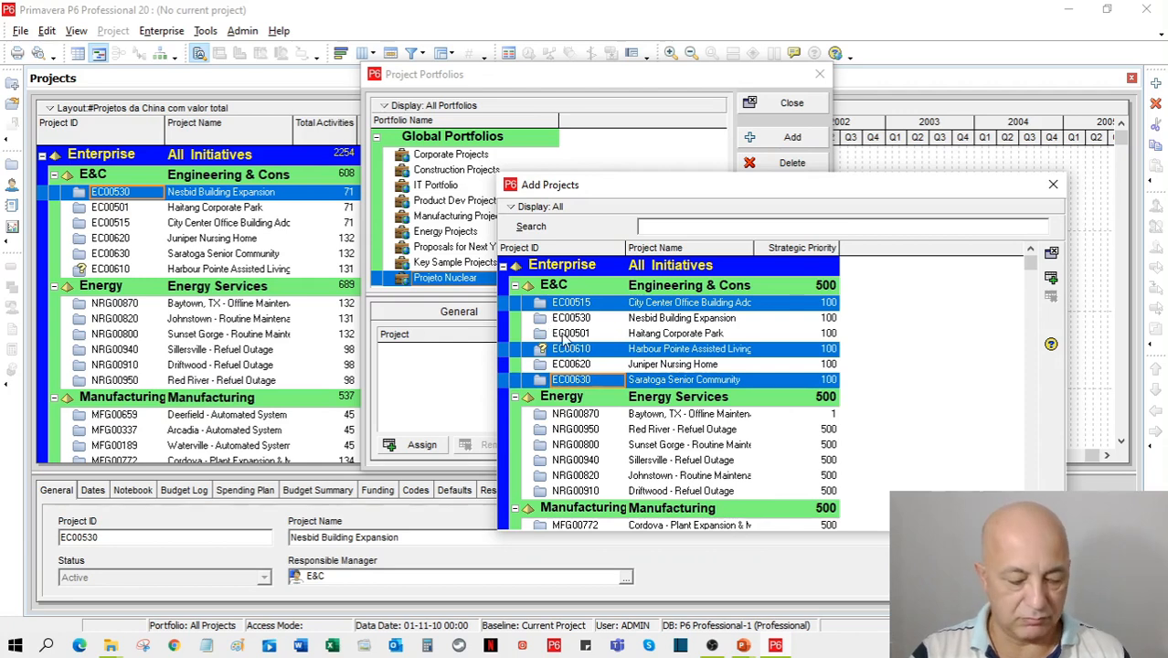
pyautogui.scroll(-1, 585, 416)
pyautogui.keyDown('ctrl'); pyautogui.click(585, 421); pyautogui.keyUp('ctrl')
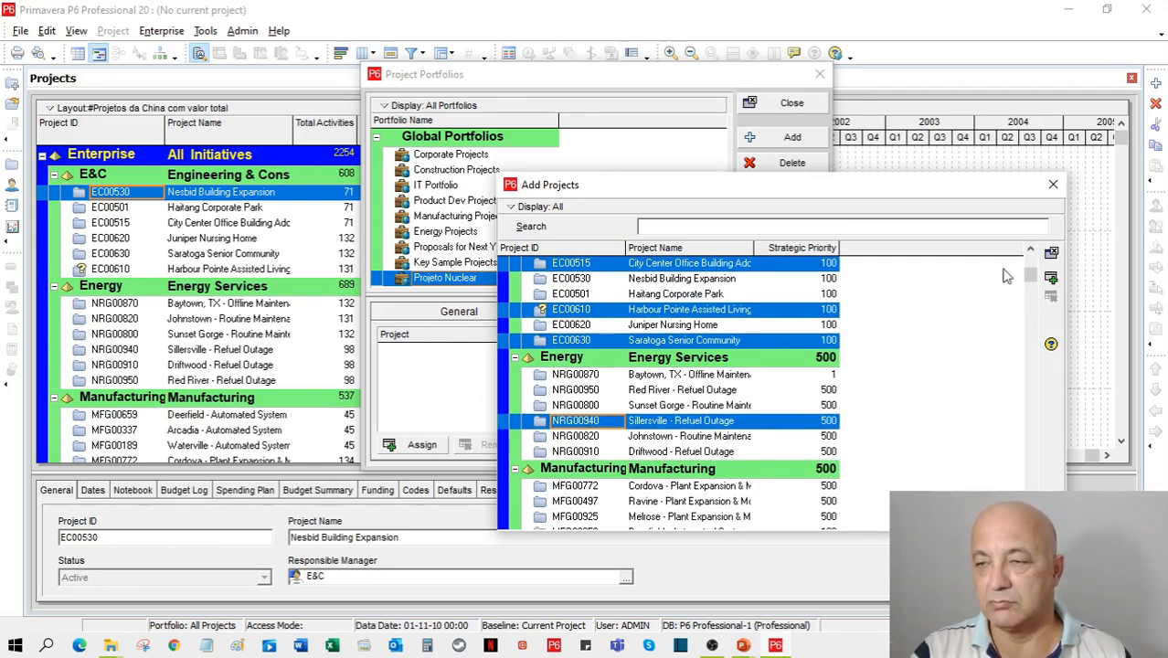
pyautogui.click(1050, 279)
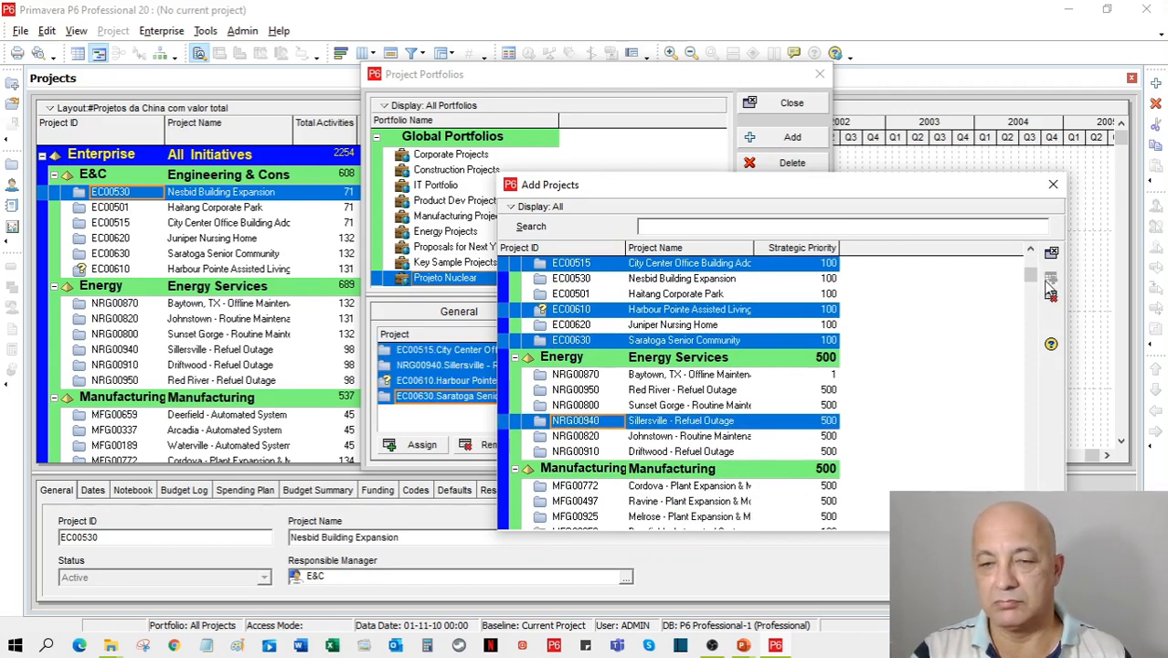
pyautogui.click(1053, 184)
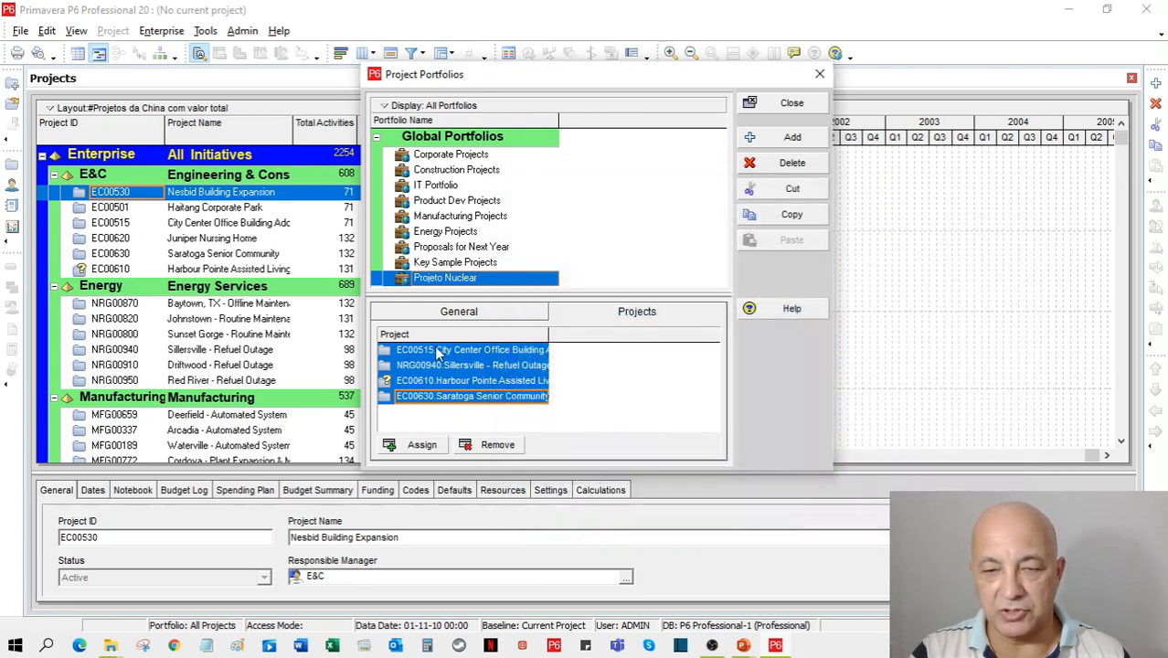
pyautogui.click(793, 104)
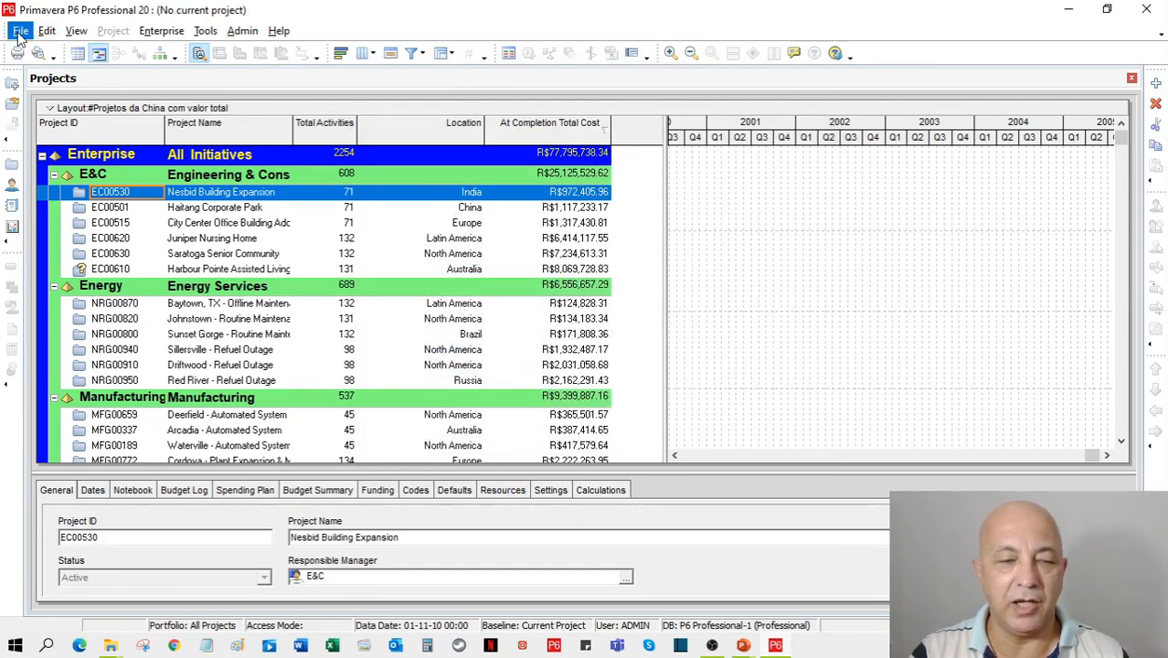
# Set Projeto Nuclear as the active project portfolio.
pyautogui.click(20, 31)
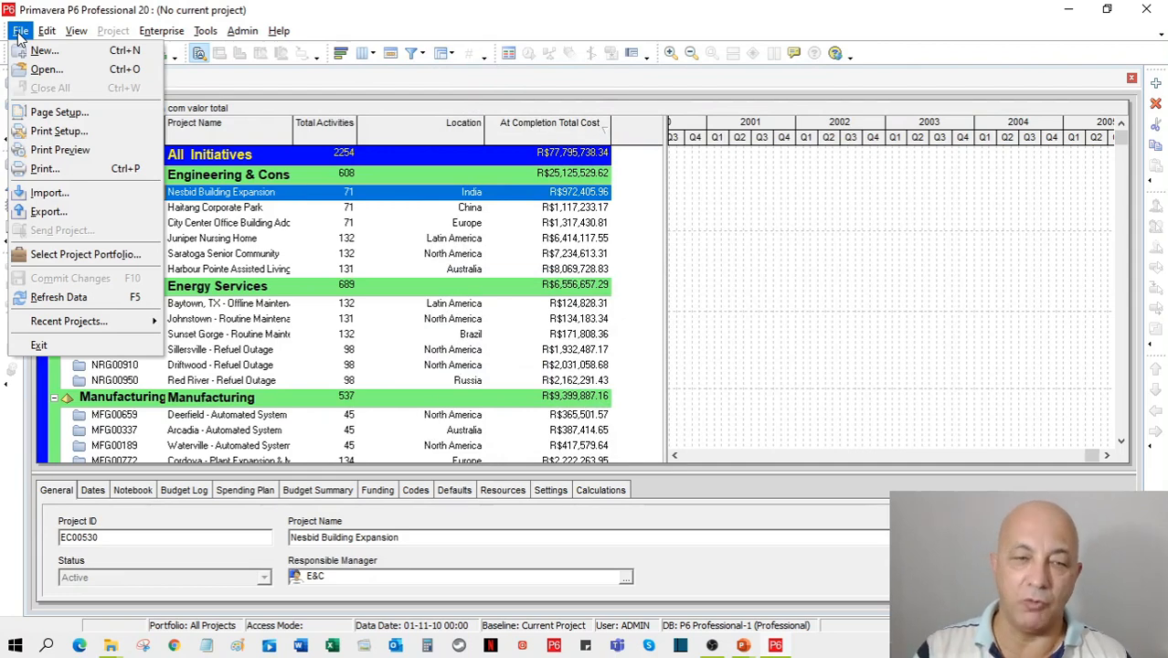
pyautogui.click(57, 255)
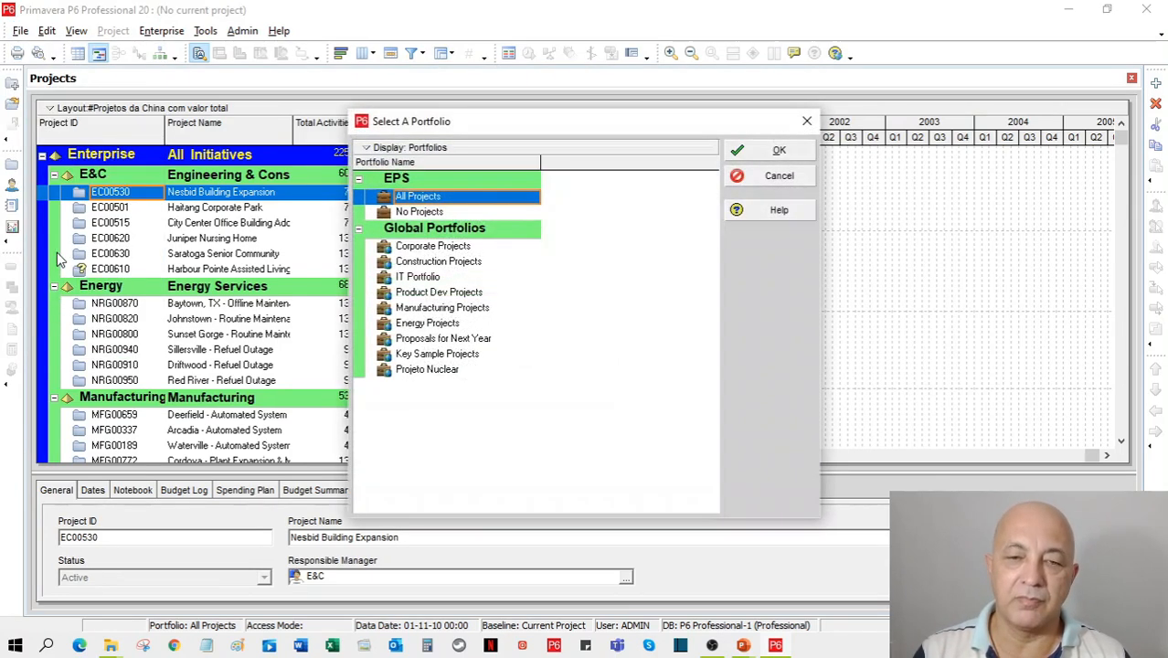
pyautogui.click(418, 370)
pyautogui.click(779, 152)
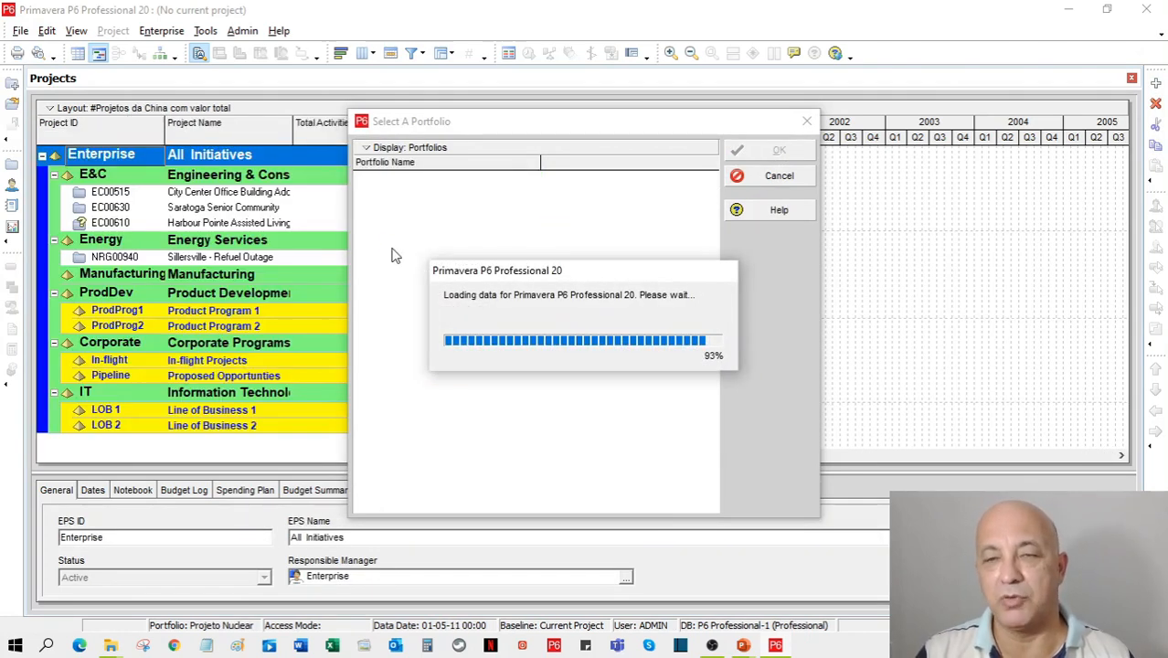
# Examine the portfolio's projects under E&C and Energy and the ProdDev and Corporate groups, giving the projects table more height.
pyautogui.click(134, 195)
pyautogui.click(131, 209)
pyautogui.click(132, 222)
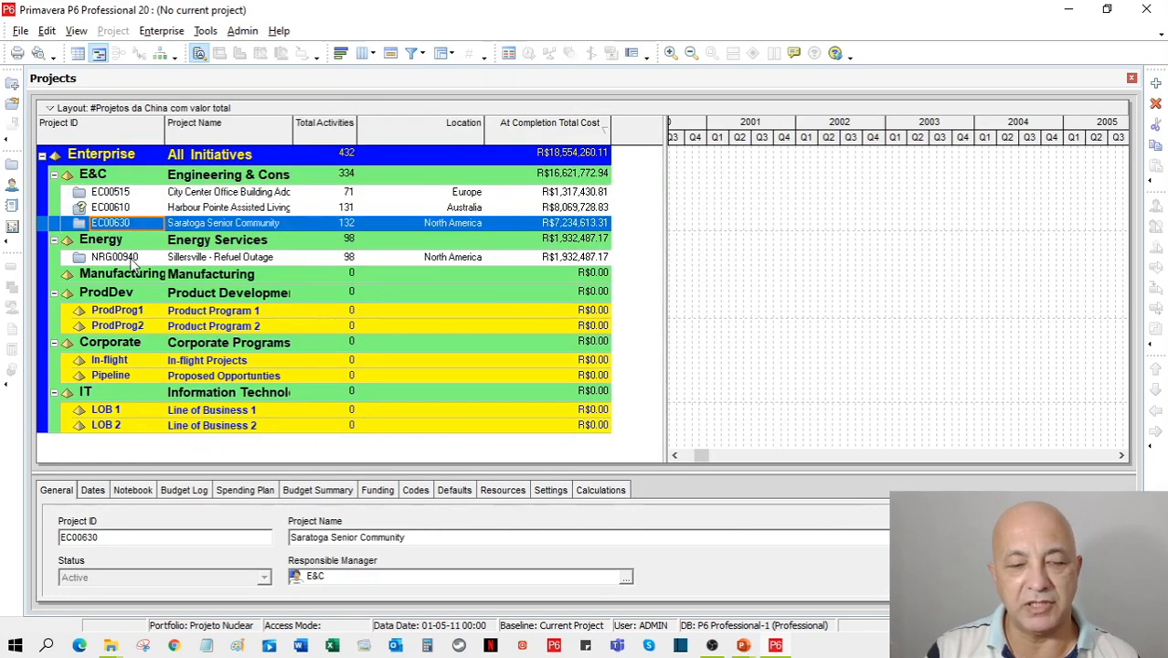
pyautogui.click(135, 259)
pyautogui.click(183, 328)
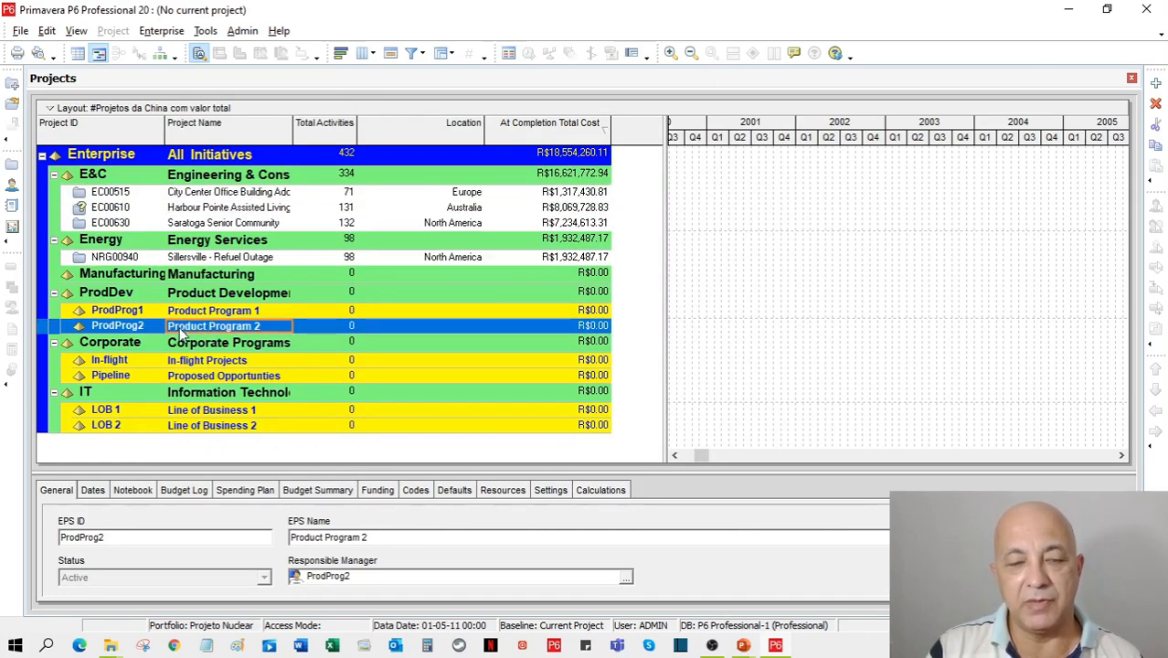
pyautogui.moveTo(206, 473); pyautogui.dragTo(211, 499)
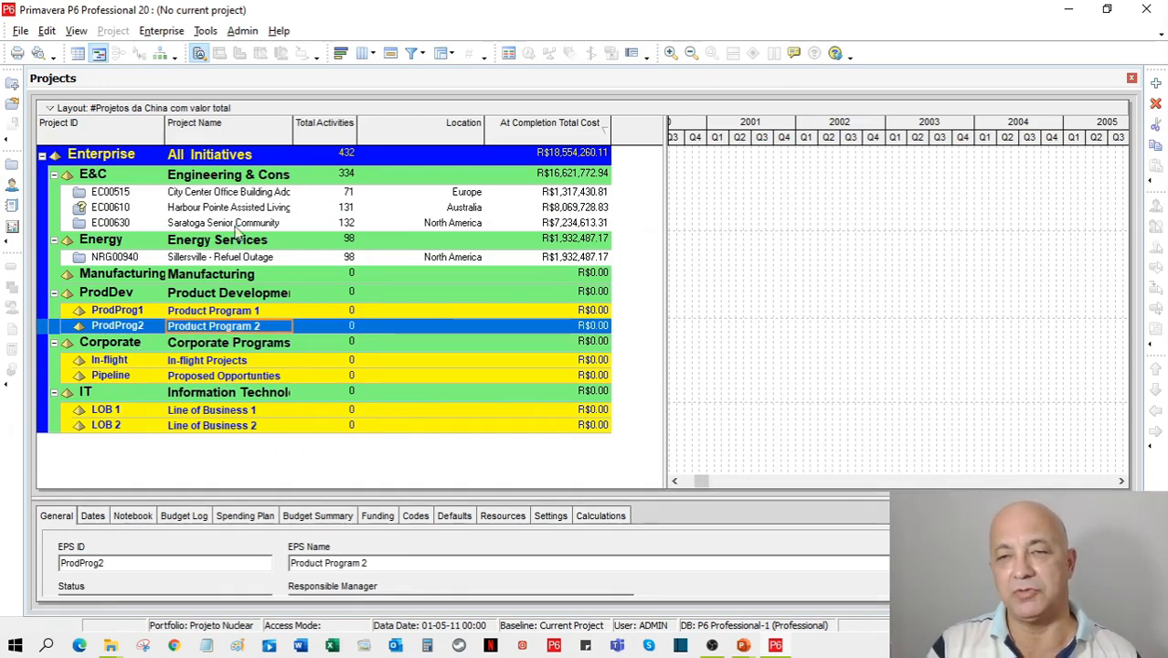
pyautogui.click(115, 361)
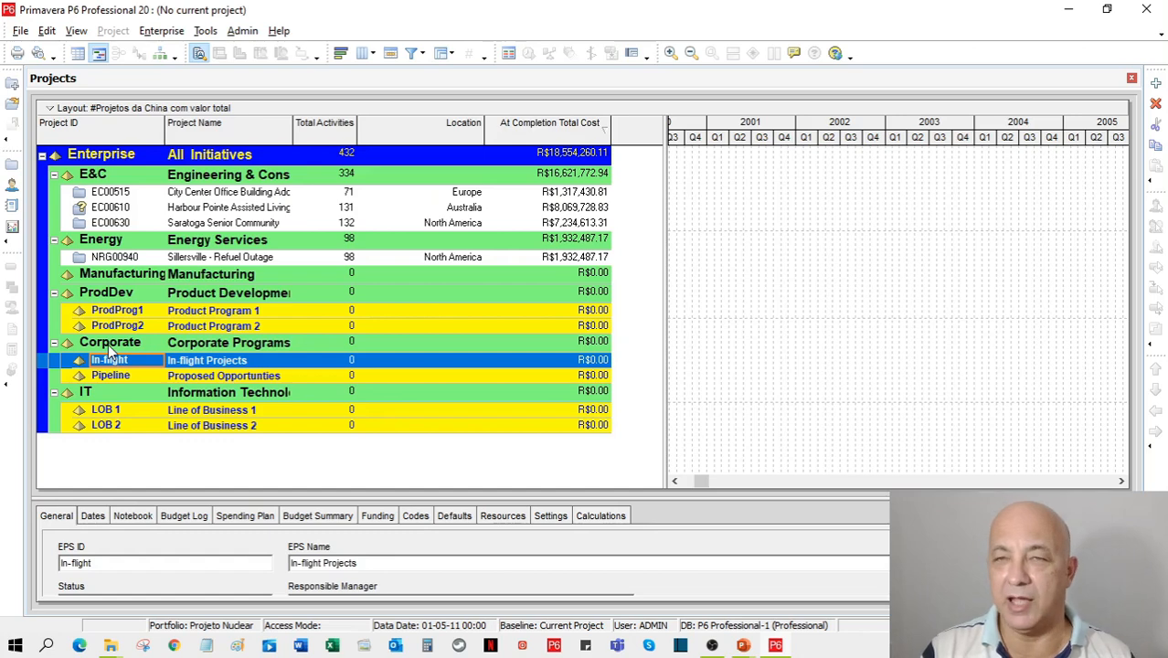
pyautogui.click(107, 344)
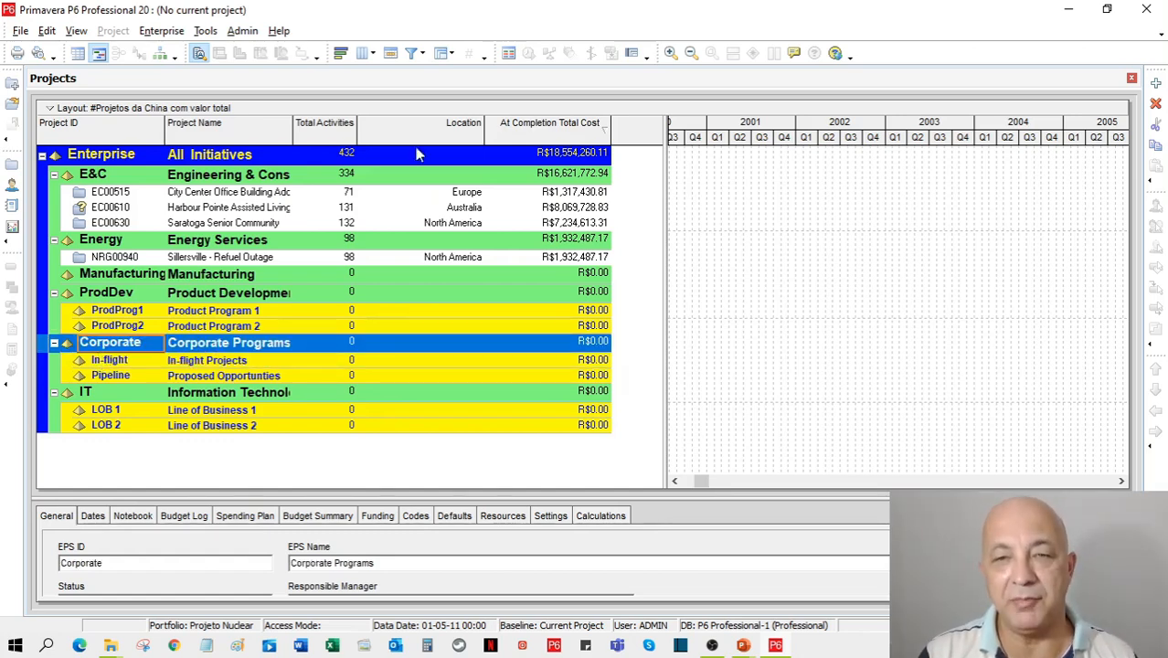
# Hide empty groups in the projects table's grouping and select City Center Office Building Addition under E&C.
pyautogui.click(441, 55)
pyautogui.click(441, 54)
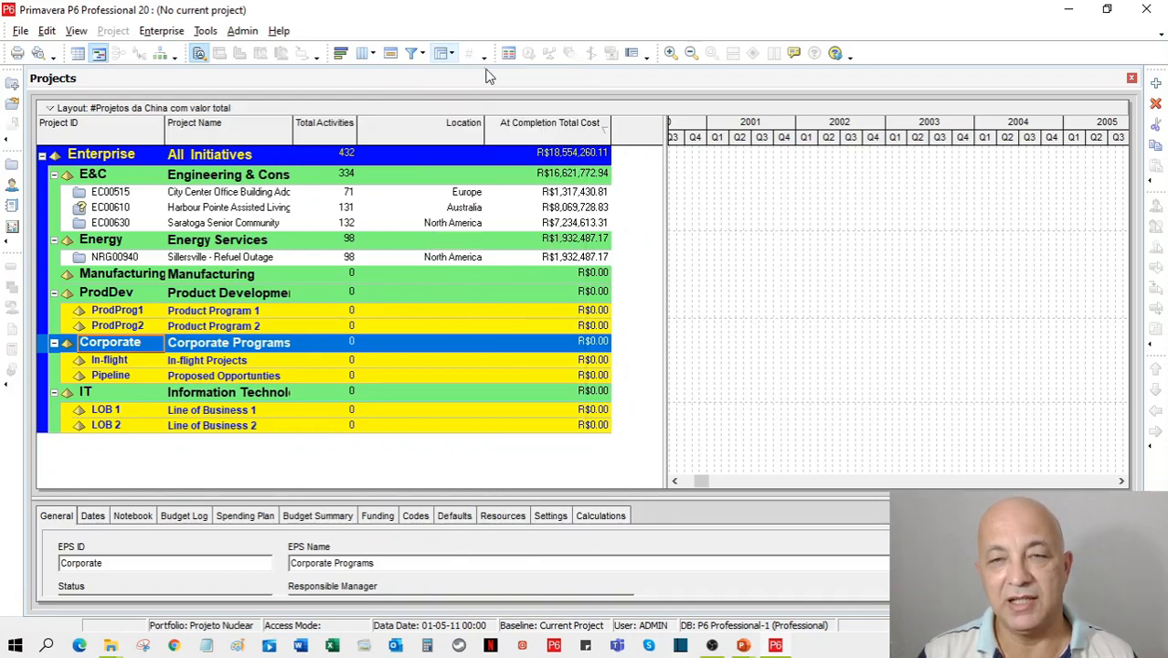
pyautogui.click(441, 55)
pyautogui.click(466, 77)
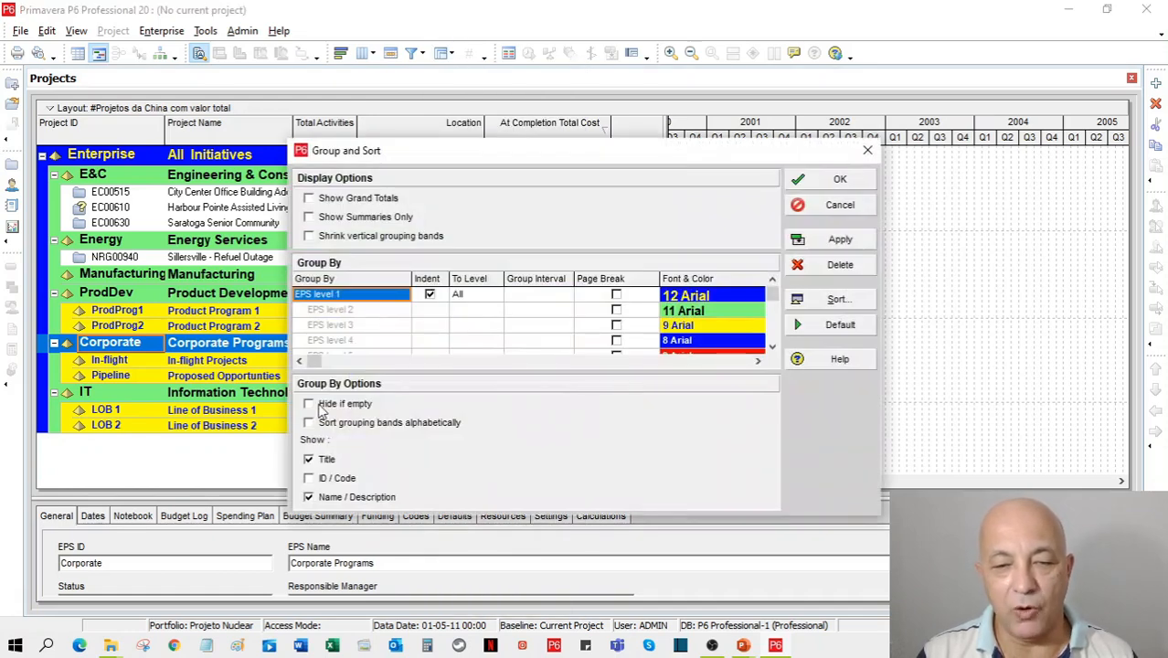
pyautogui.click(346, 407)
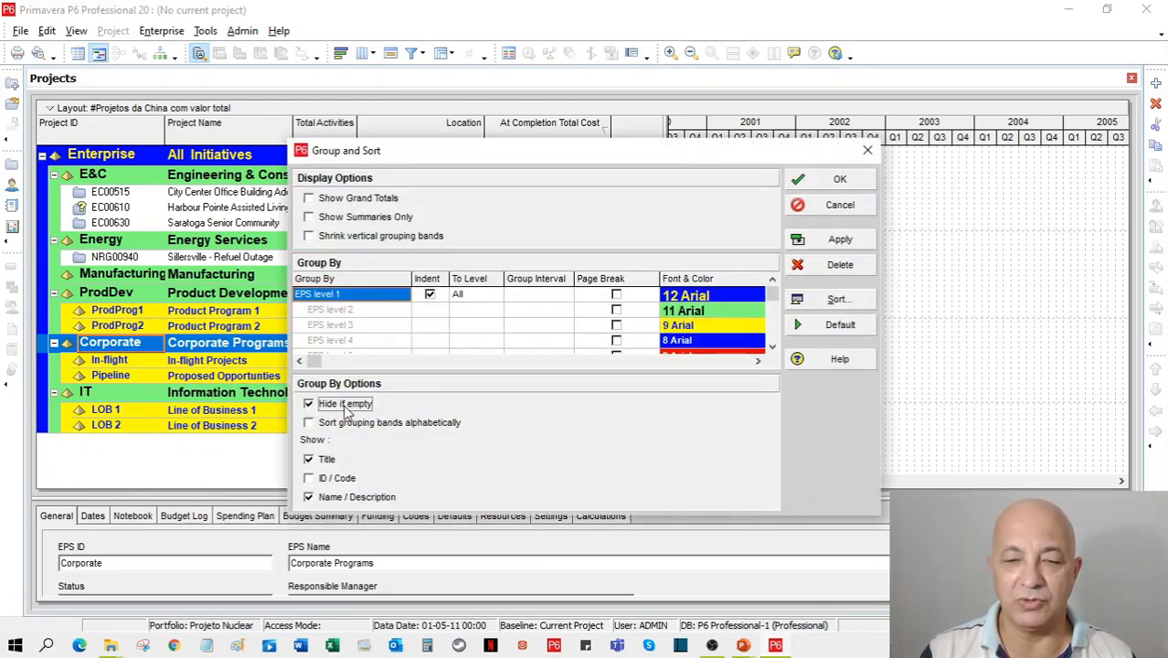
pyautogui.click(846, 180)
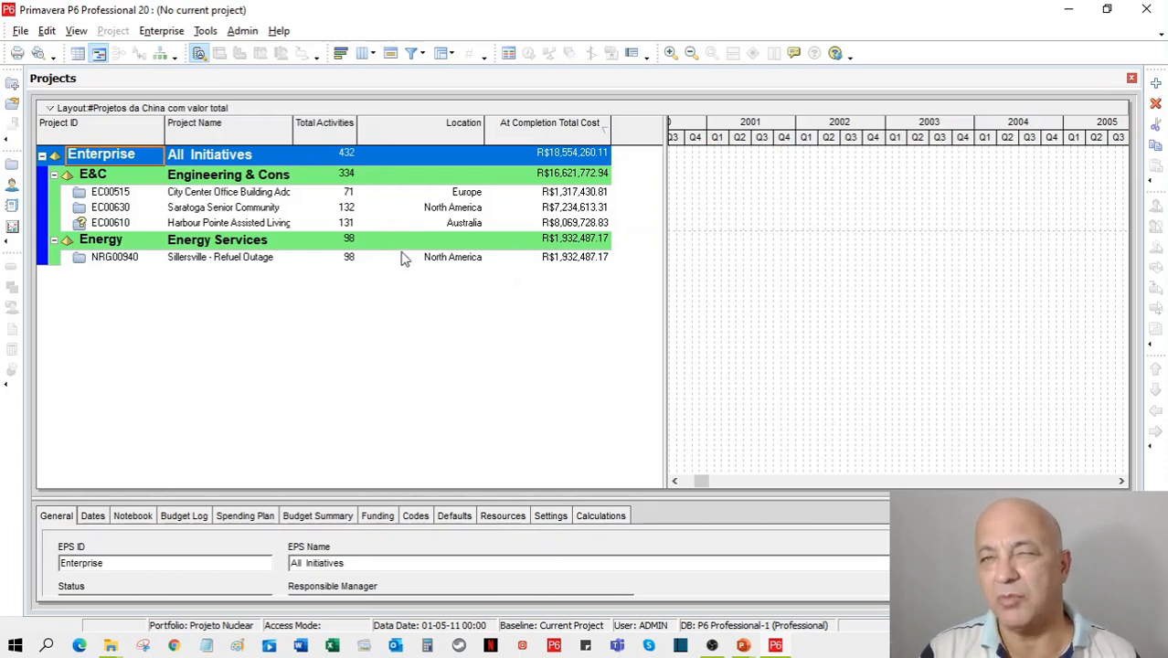
pyautogui.click(213, 194)
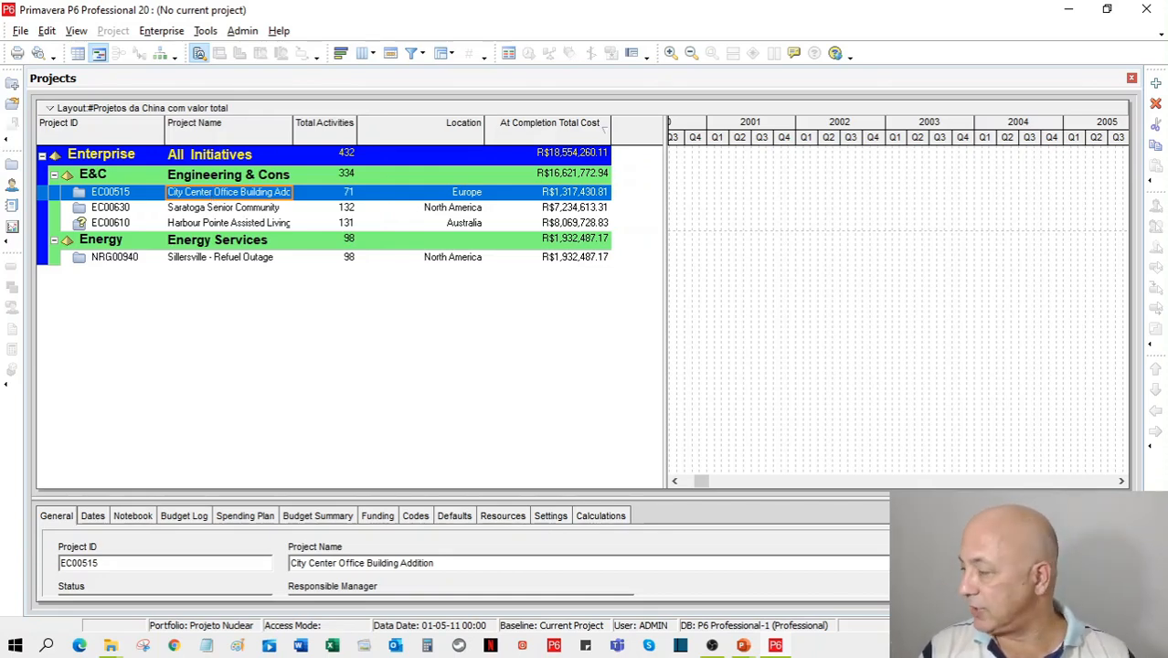
# Switch to the PowerPoint slideshow and advance from the multi-project tools summary to the closing slide.
pyautogui.hotkey('alt', 'Tab')
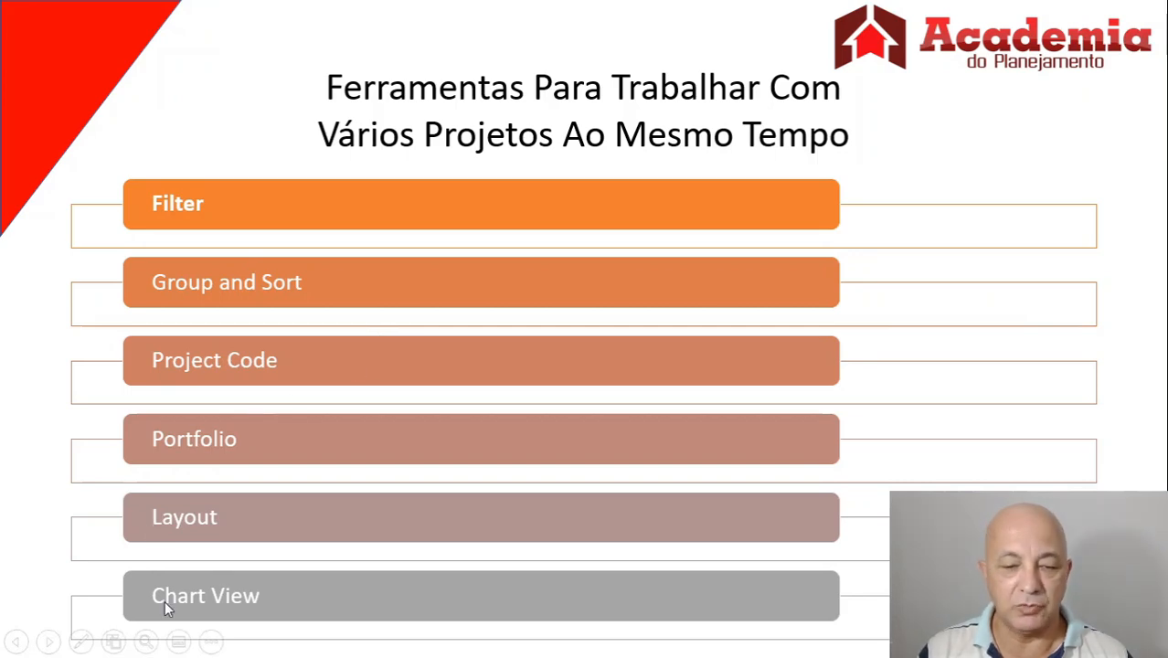
pyautogui.click(139, 517)
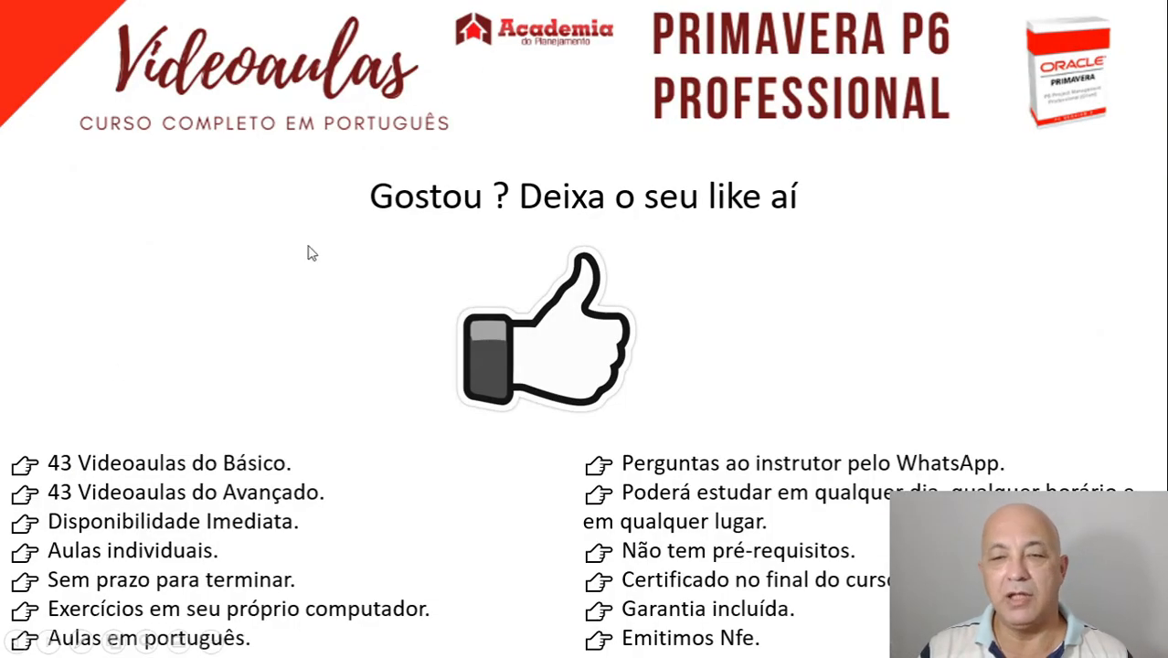